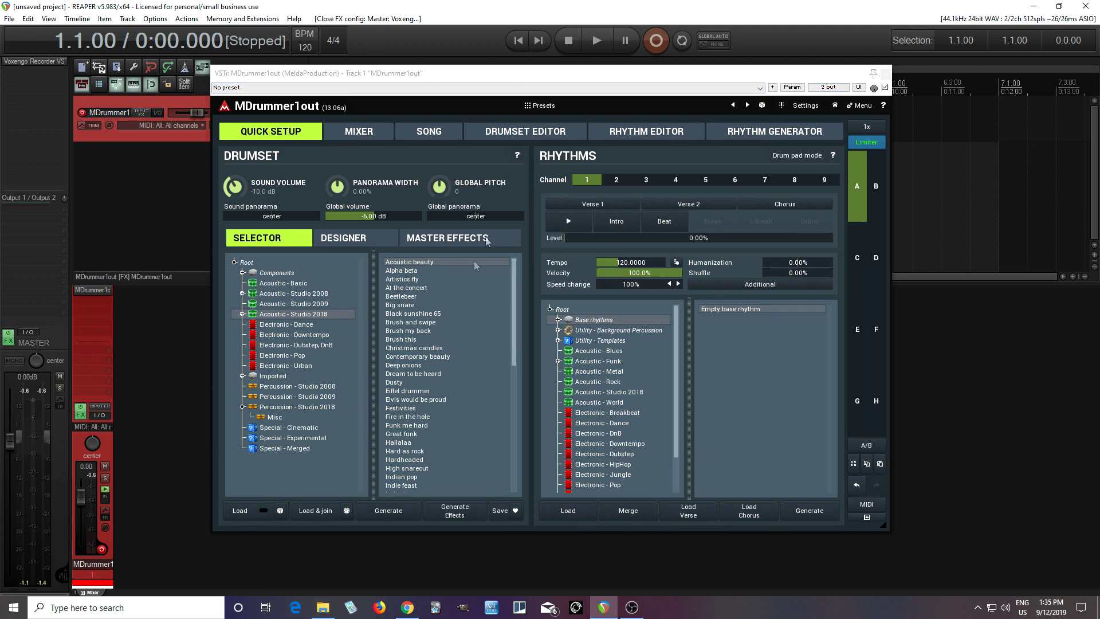
Preview Snare drum 1 and Bass drum 1 in the Drumset Editor, then go to the Rhythm Editor.
click(533, 137)
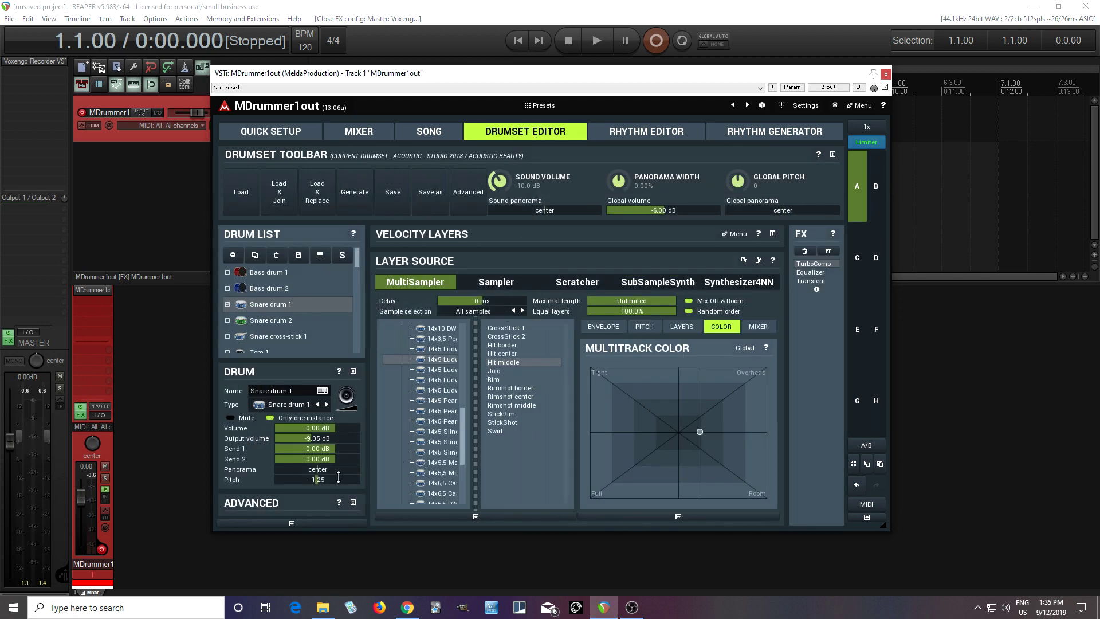
click(354, 400)
click(267, 272)
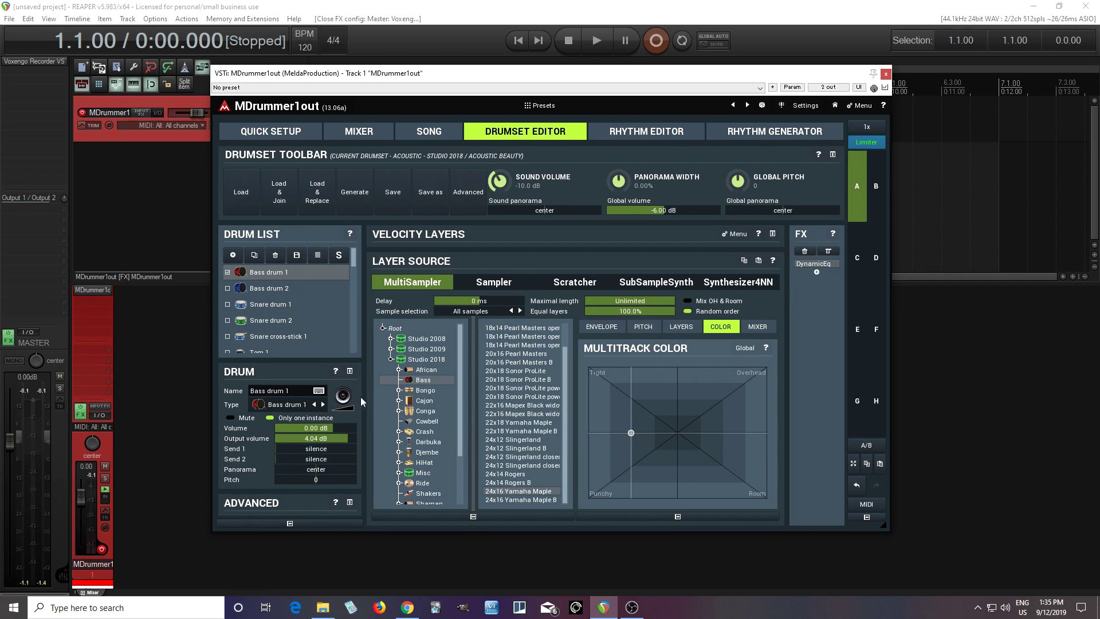
click(355, 396)
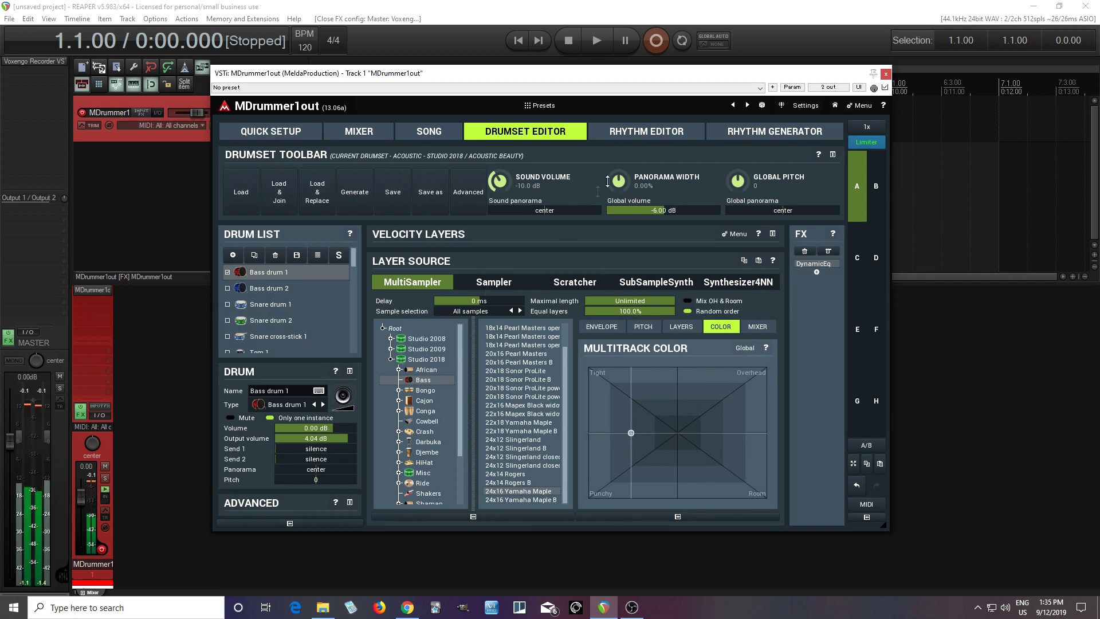
click(650, 139)
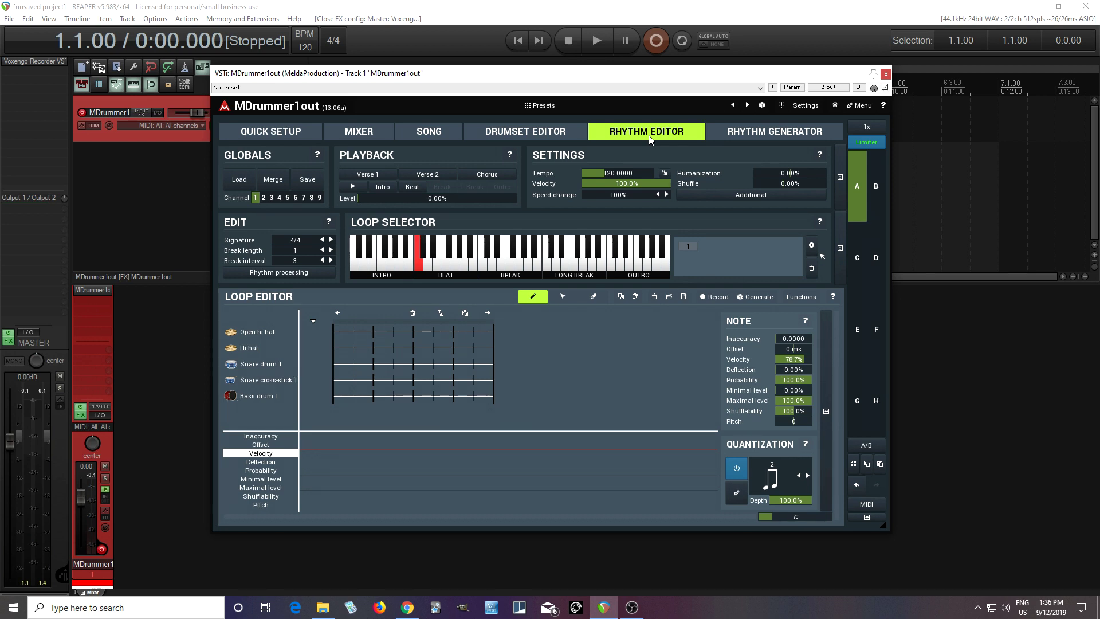
Draw bass drum hits on beats one and three and snare hits on beats two and four.
click(332, 400)
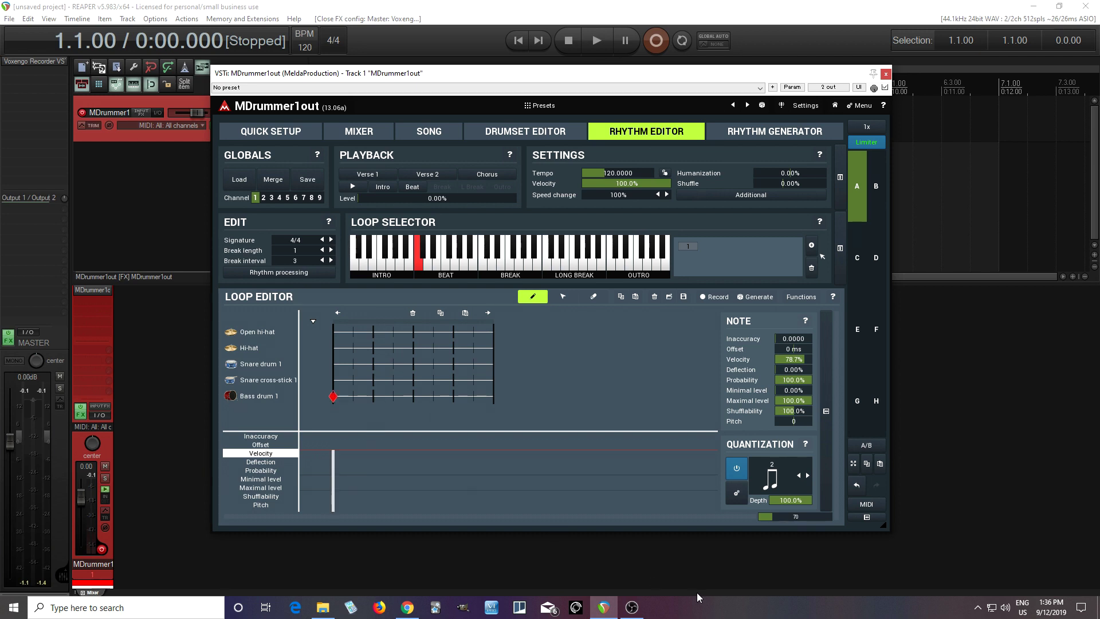
click(414, 398)
click(373, 365)
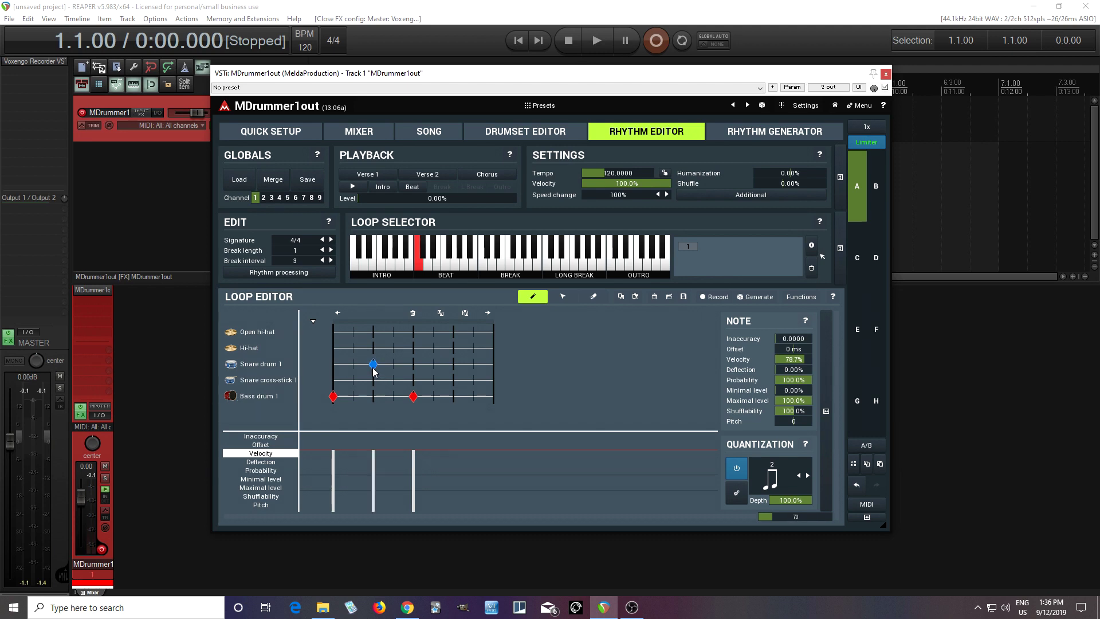
click(453, 365)
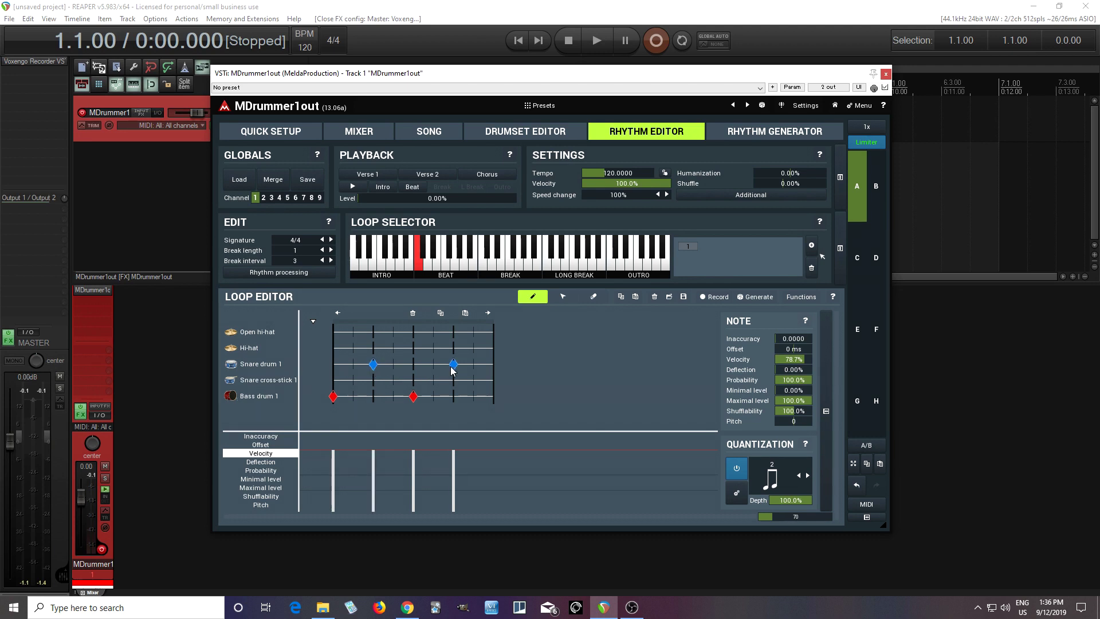
Add hi-hats on the first seven steps and an open hi-hat on the last step.
click(333, 349)
click(353, 349)
click(373, 348)
click(393, 348)
click(413, 349)
click(433, 348)
click(454, 348)
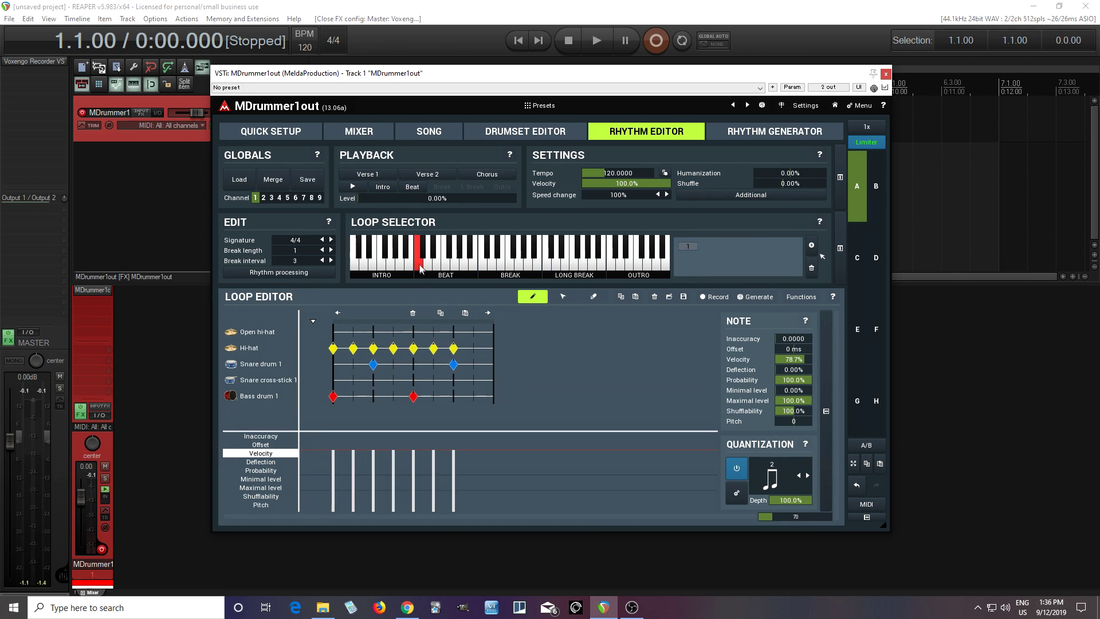
click(474, 332)
Select all the hi-hat notes, lower their velocity, and play the loop.
click(563, 297)
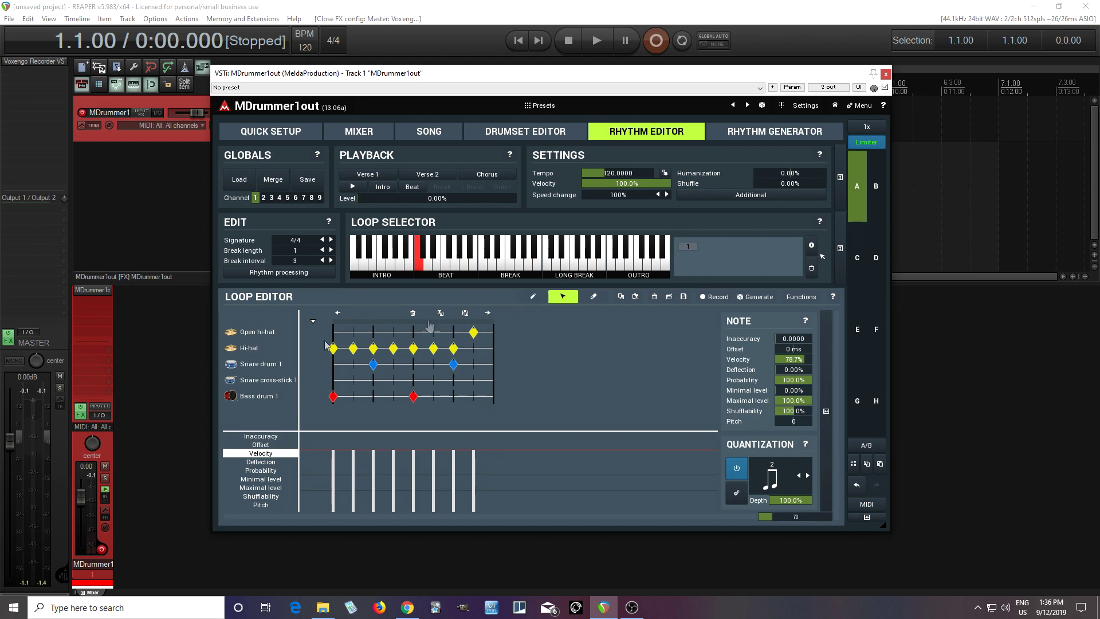
click(257, 348)
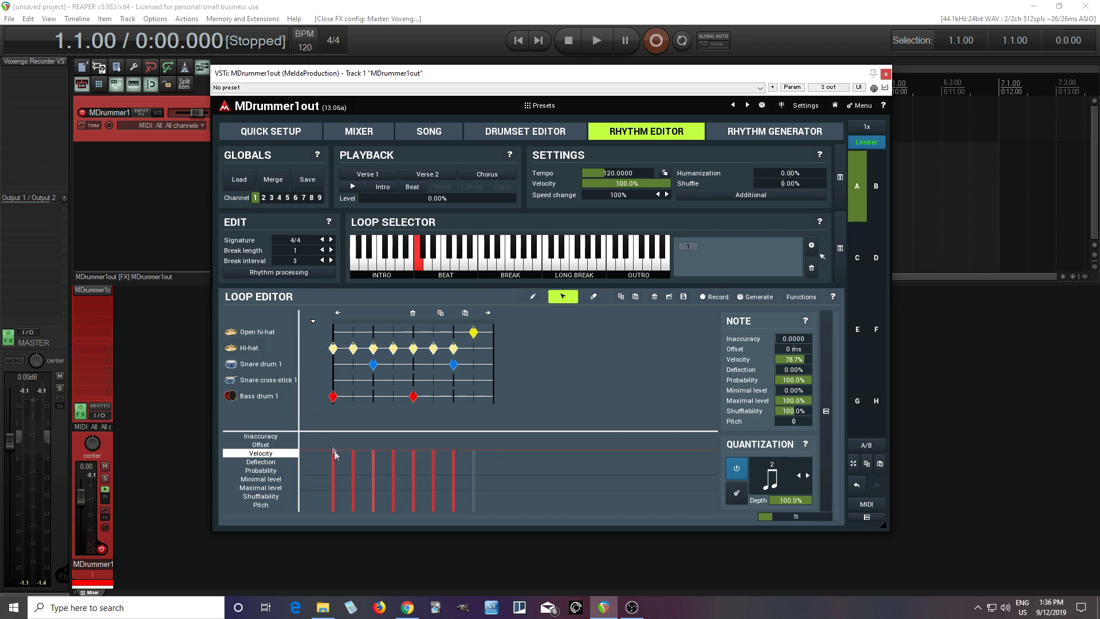
drag(801, 359, 801, 368)
click(361, 189)
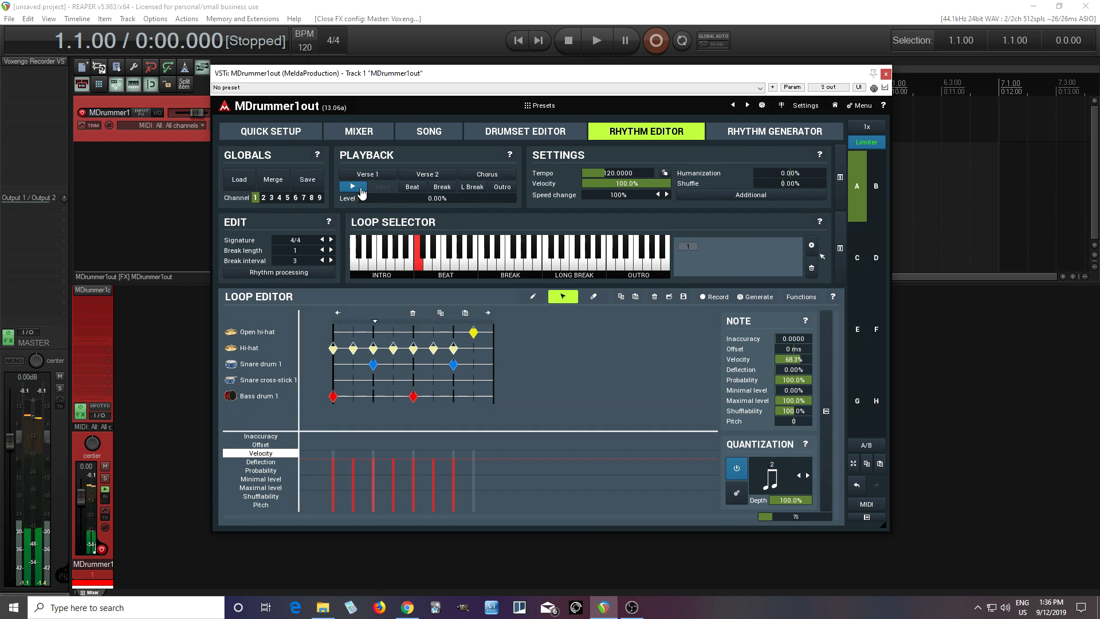
Stop playback and check the Signature list, leaving it at 4/4.
click(362, 194)
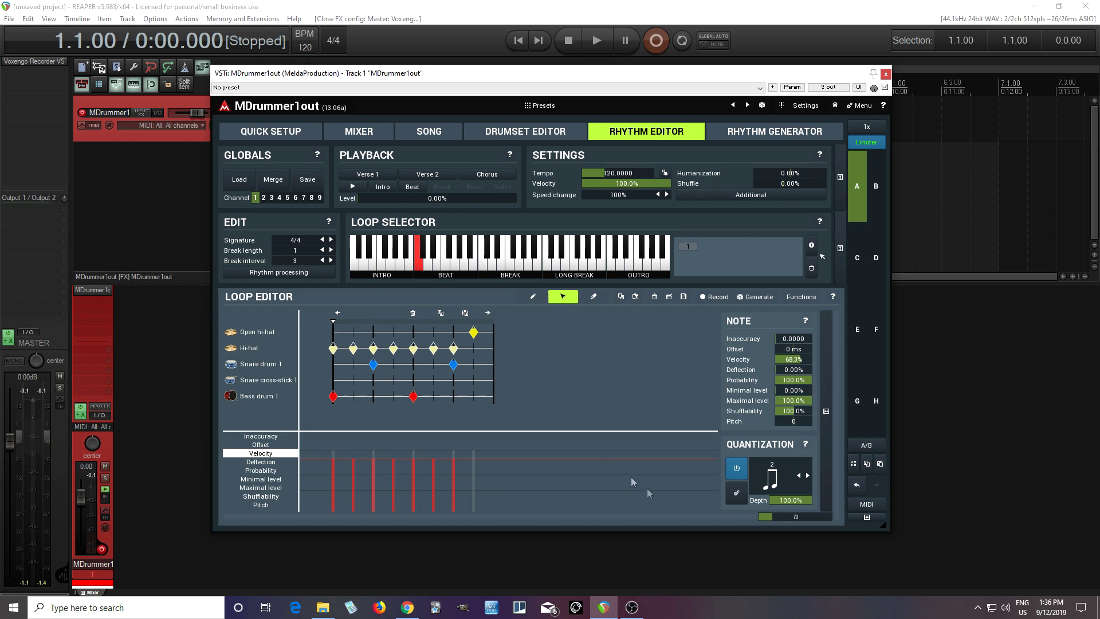
click(295, 241)
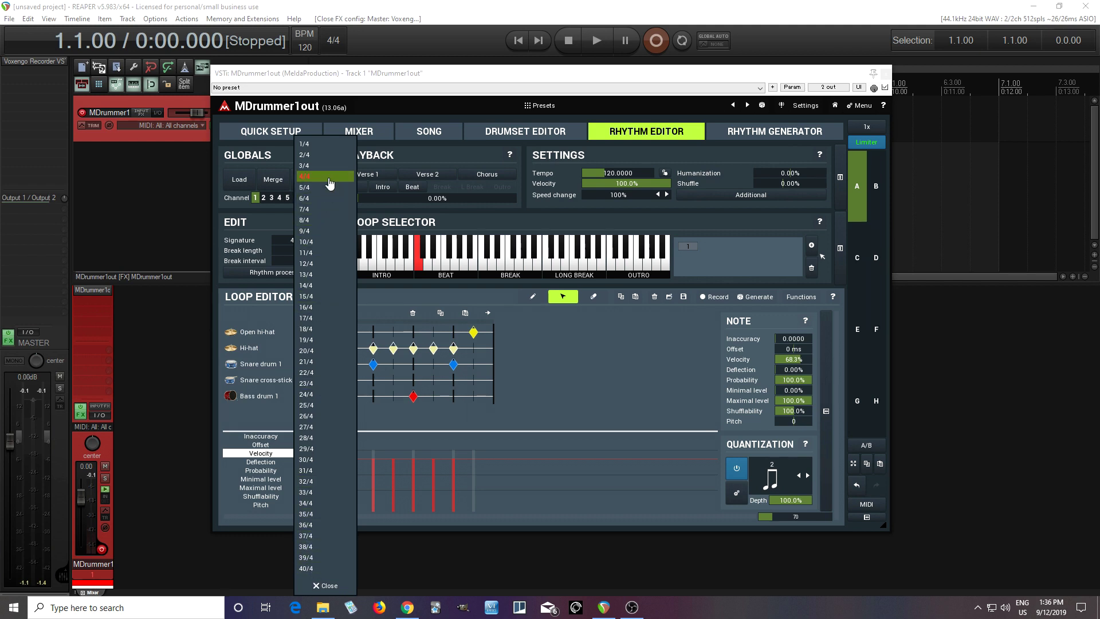
click(254, 246)
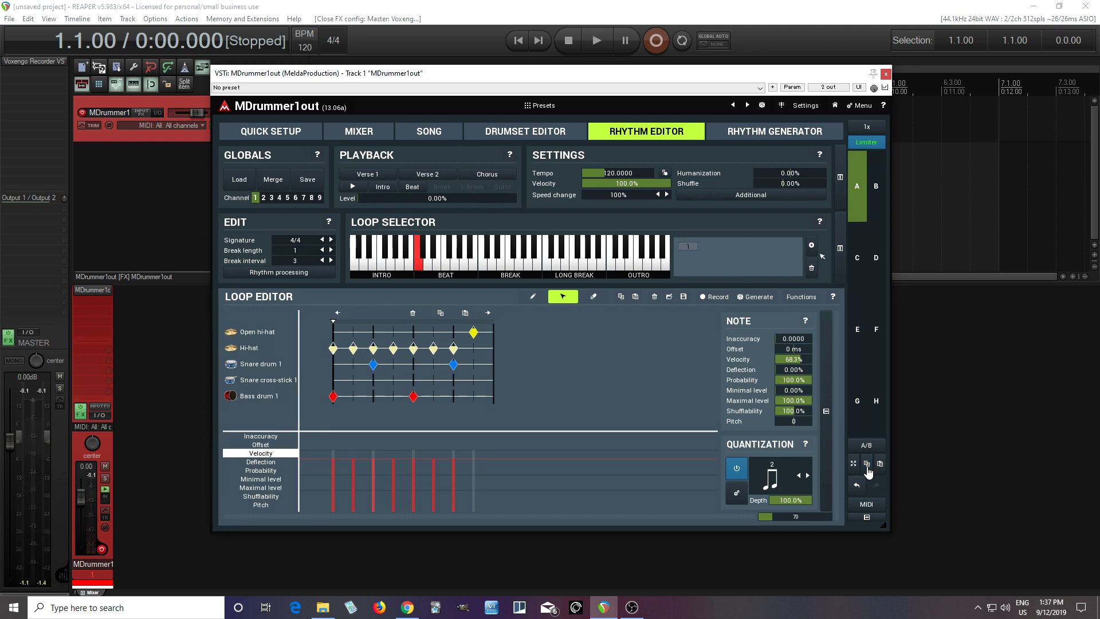
Switch to slot B, paste slot A's beat into it, and set the signature to 7/4.
click(886, 197)
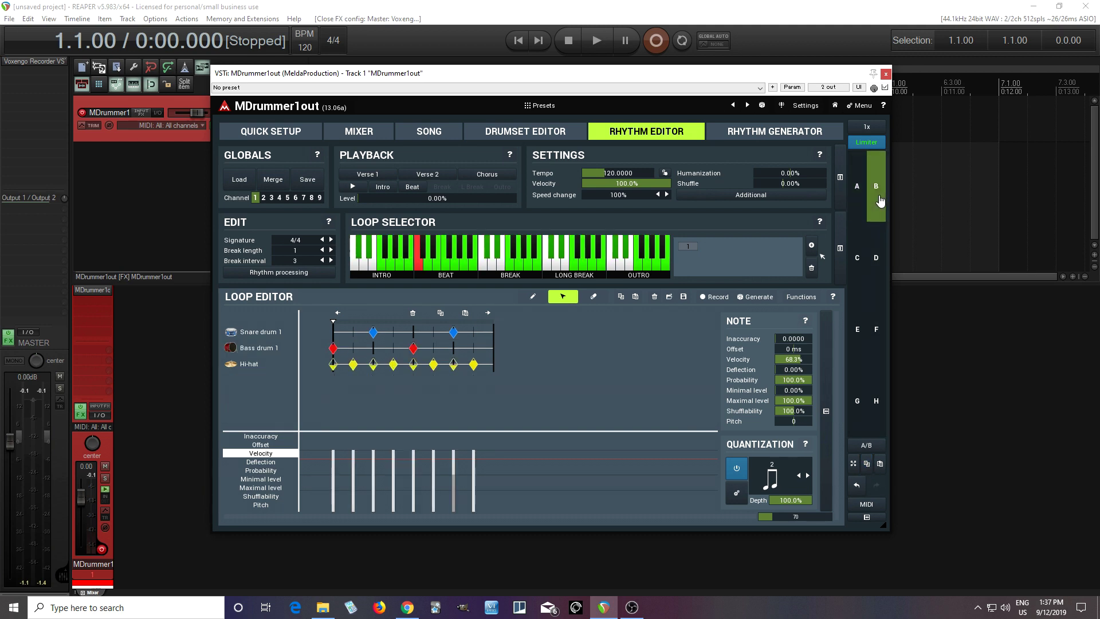
click(880, 465)
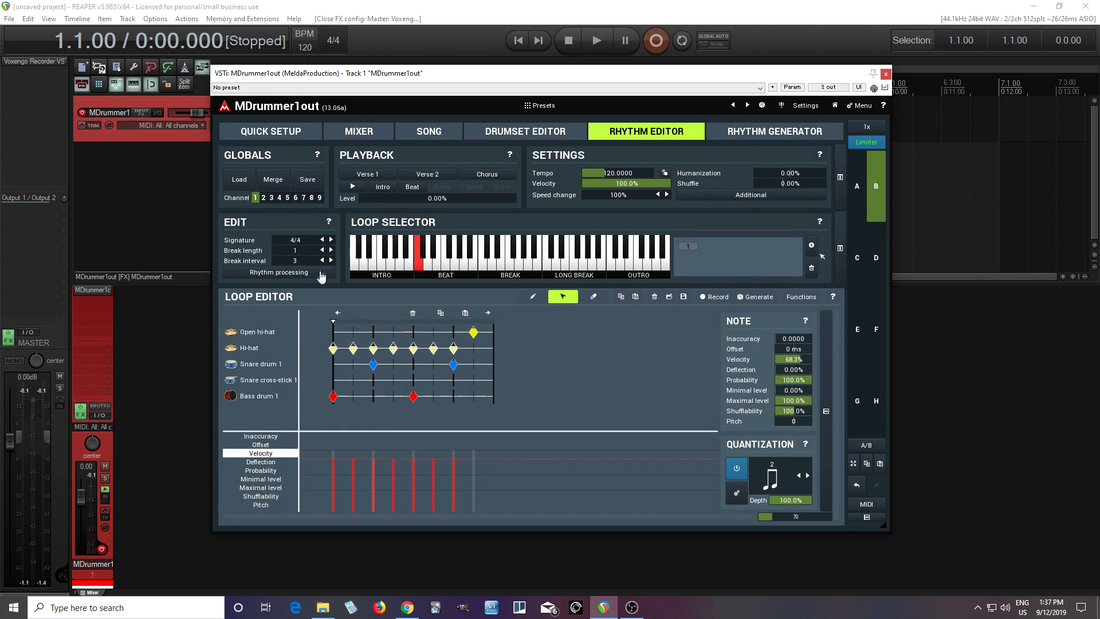
click(299, 242)
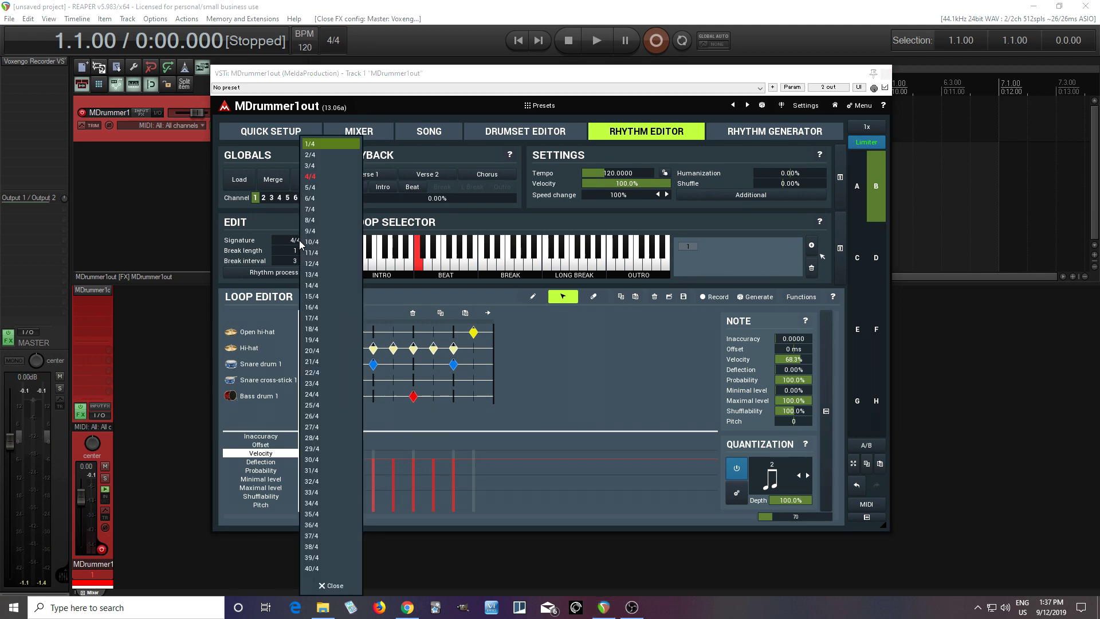
click(324, 209)
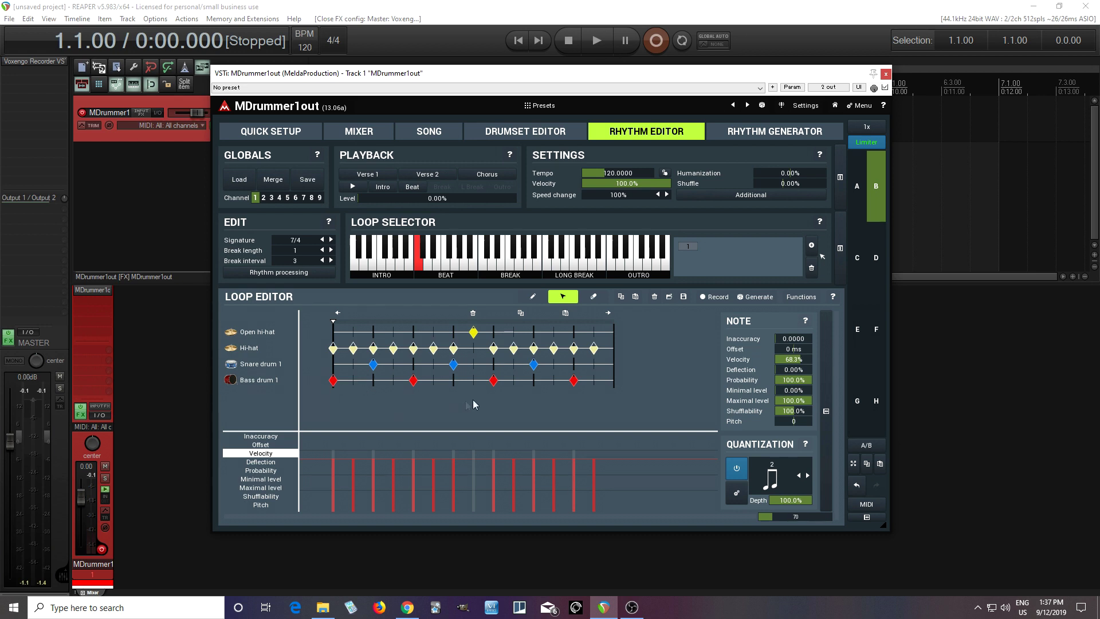
Erase the old notes and draw bass drums on beats 1 and 5, snares on 3 and 7.
click(593, 296)
mouse_move(335, 351)
mouse_down()
mouse_move(601, 353)
mouse_move(428, 362)
mouse_move(474, 335)
mouse_move(353, 360)
mouse_move(339, 378)
mouse_move(578, 387)
mouse_up()
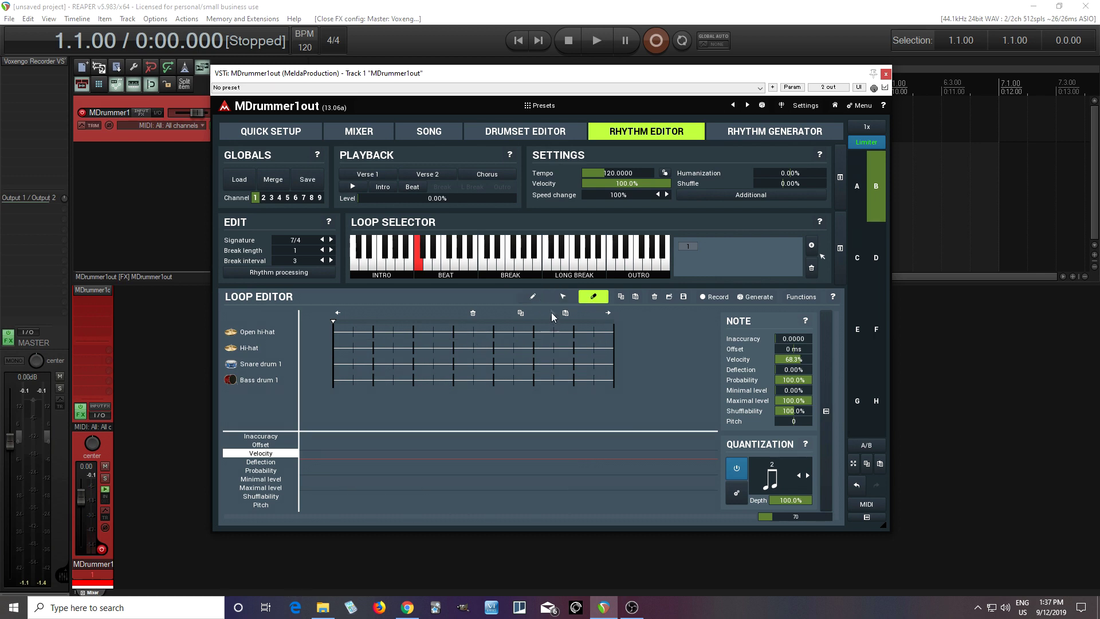
click(533, 296)
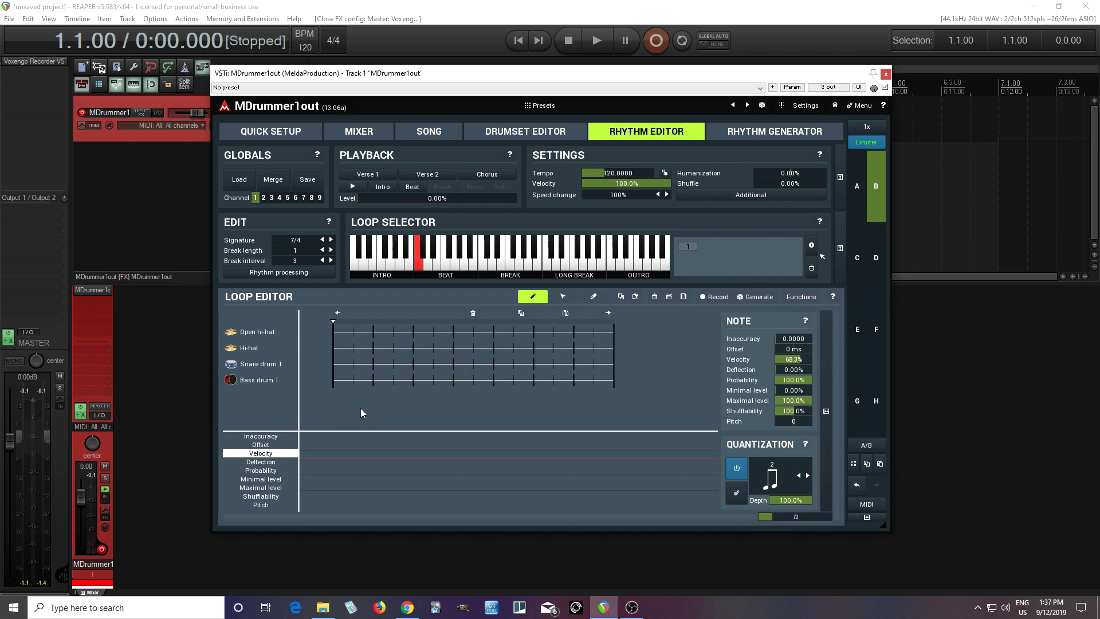
click(335, 382)
click(413, 365)
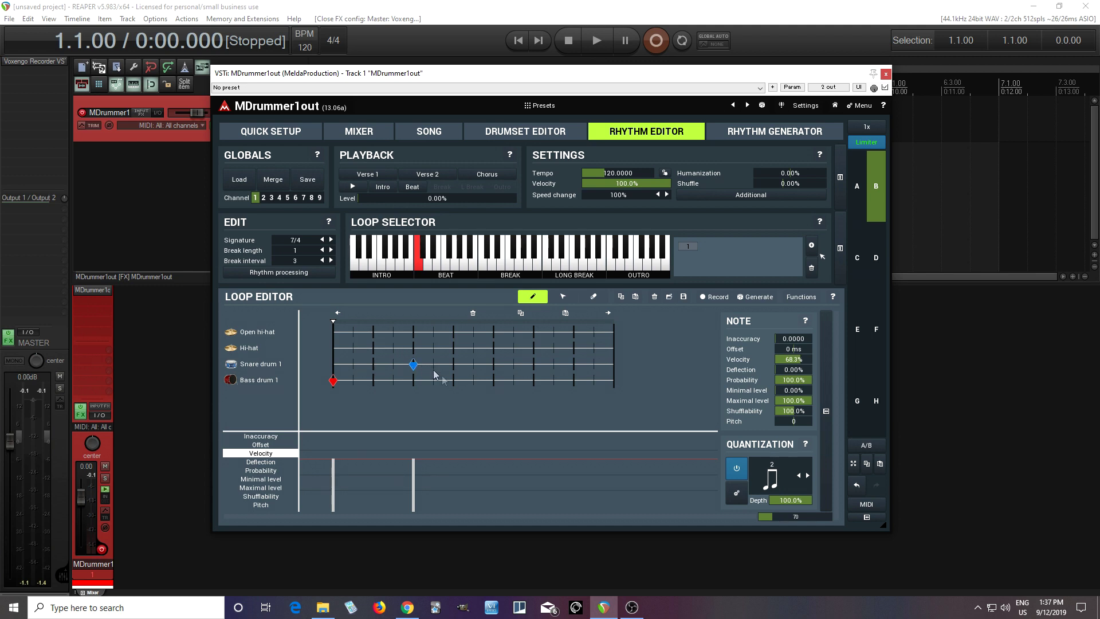
click(494, 382)
click(573, 365)
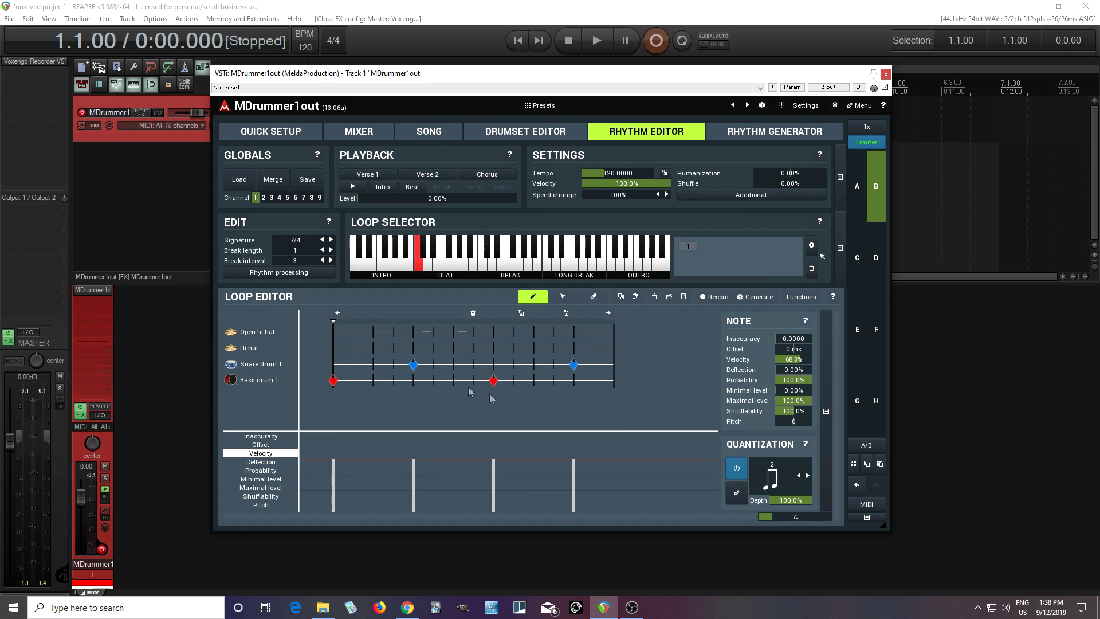
Select the snare and bass drum notes and raise their velocity slightly.
click(563, 296)
drag(320, 356, 608, 389)
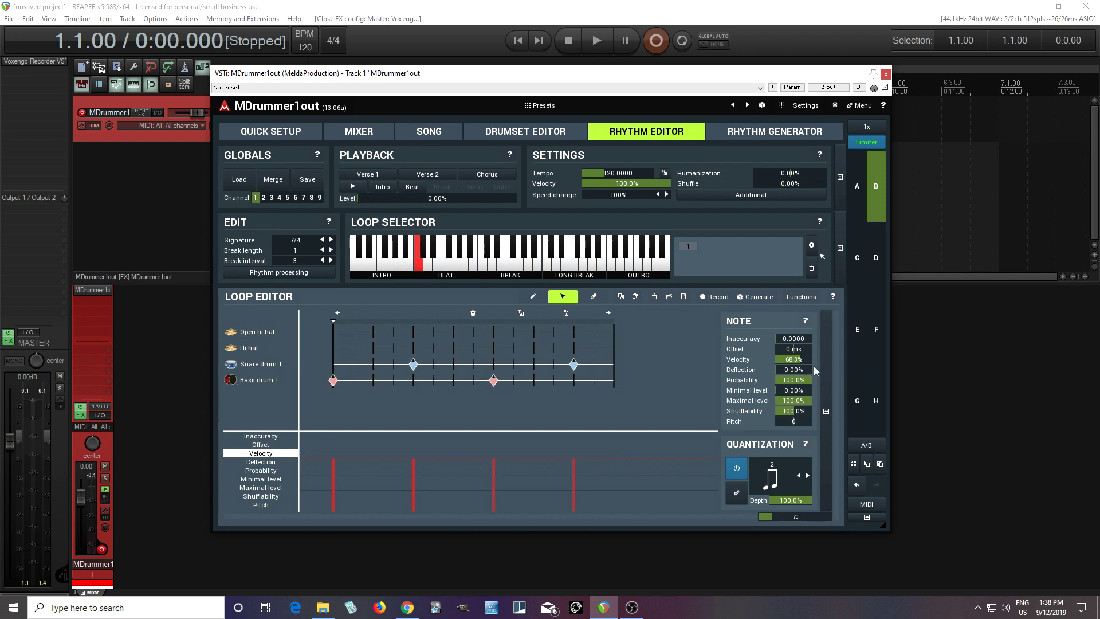
drag(801, 359, 805, 358)
Add hi-hats on beats one through six and an open hi-hat on beat seven, then play the loop.
click(533, 296)
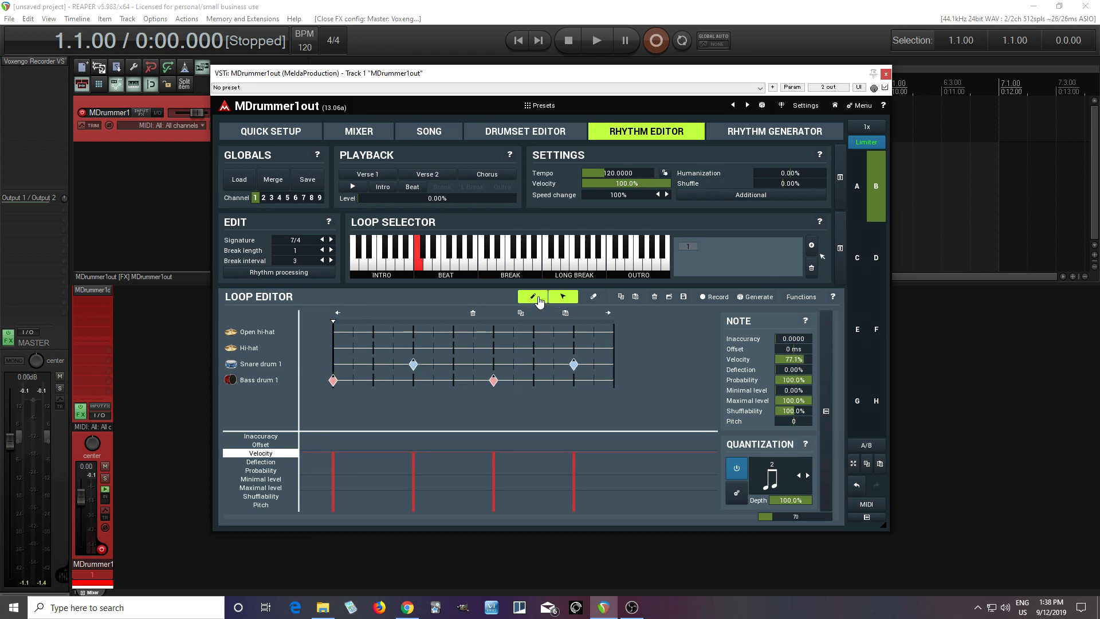
click(333, 347)
click(373, 348)
click(413, 348)
click(453, 347)
click(493, 347)
click(533, 348)
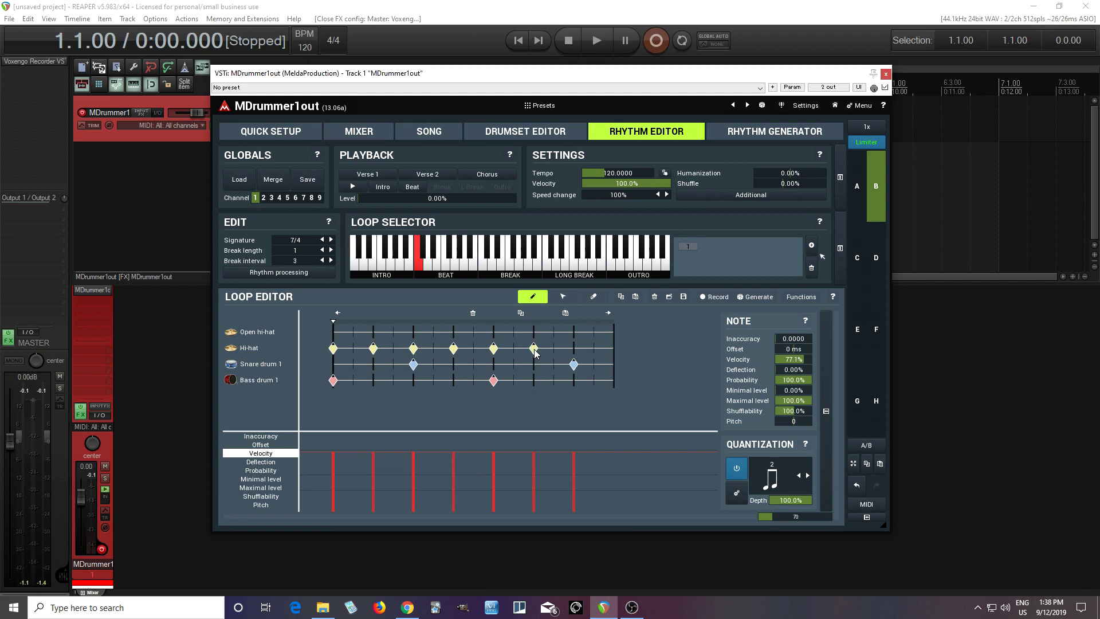
click(574, 332)
click(353, 187)
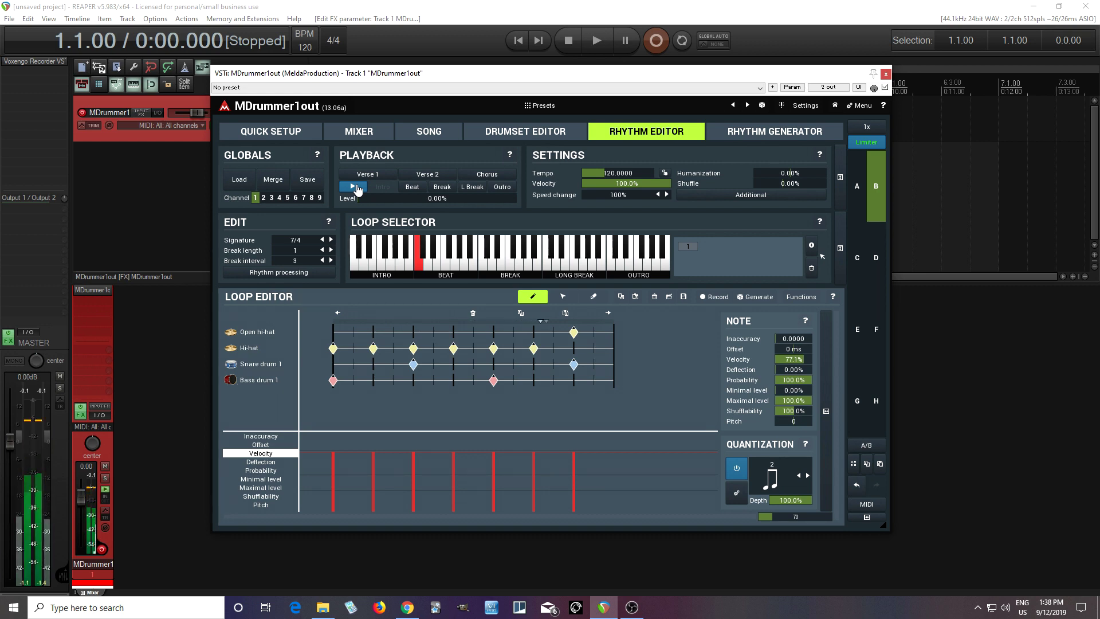
Stop the loop and select every note with Ctrl+A.
click(353, 187)
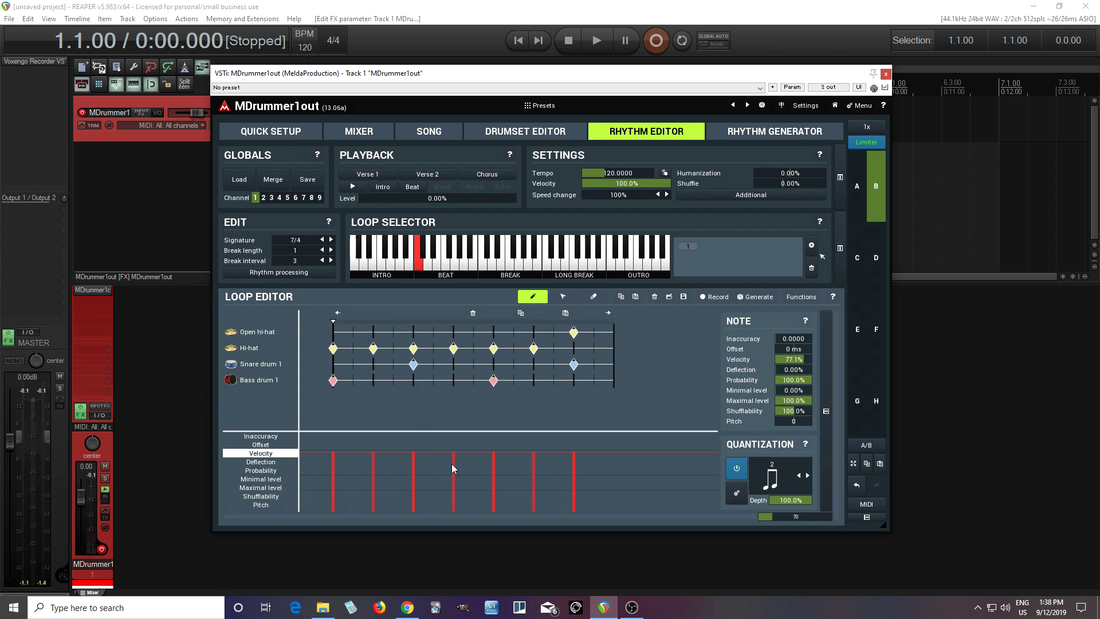
click(563, 296)
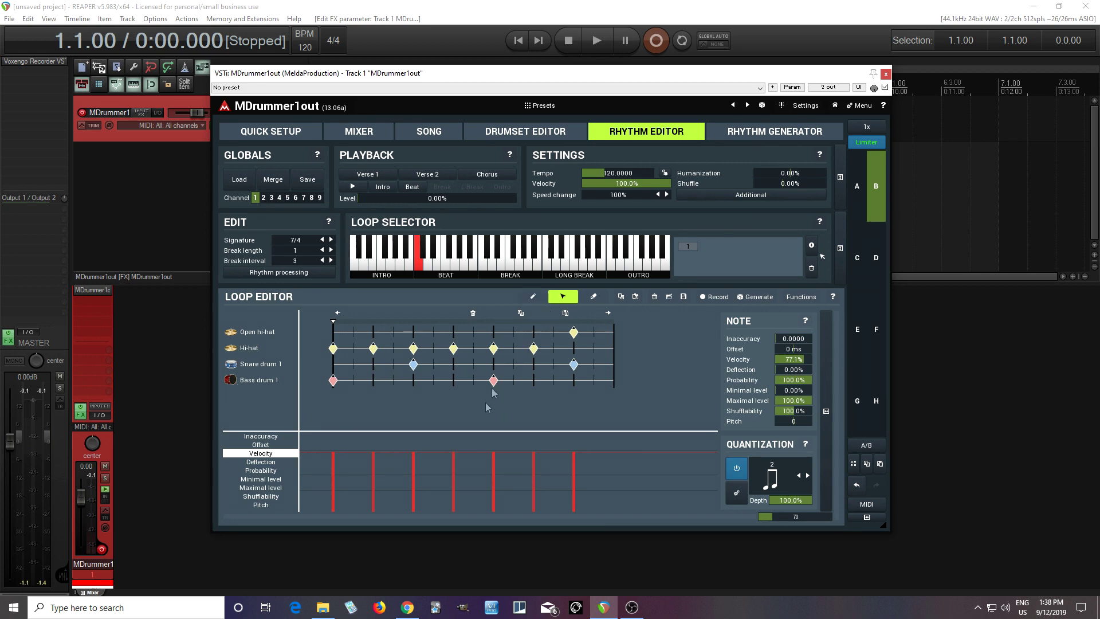
key(ctrl+a)
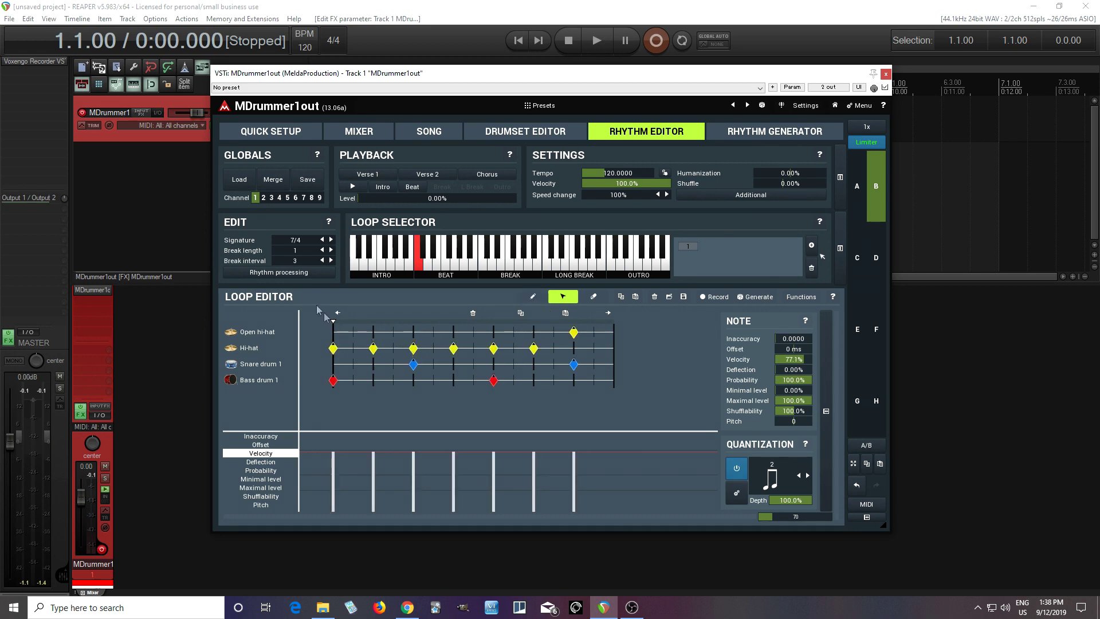
Apply Double speed from the Advanced Functions rhythm processing to the 7/4 pattern.
click(293, 274)
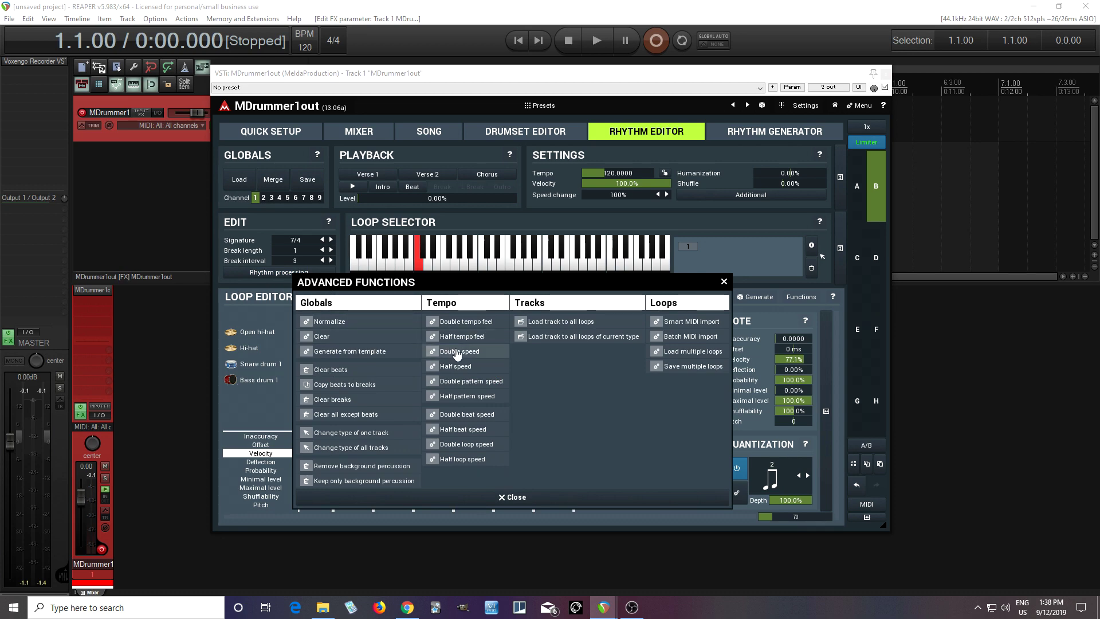
click(248, 285)
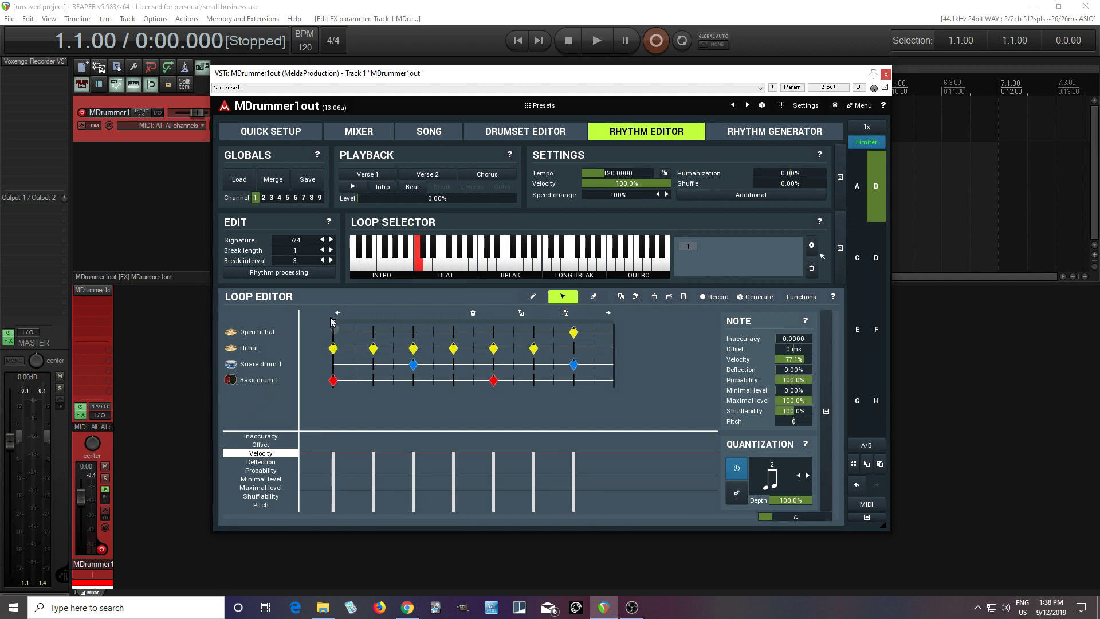
click(319, 274)
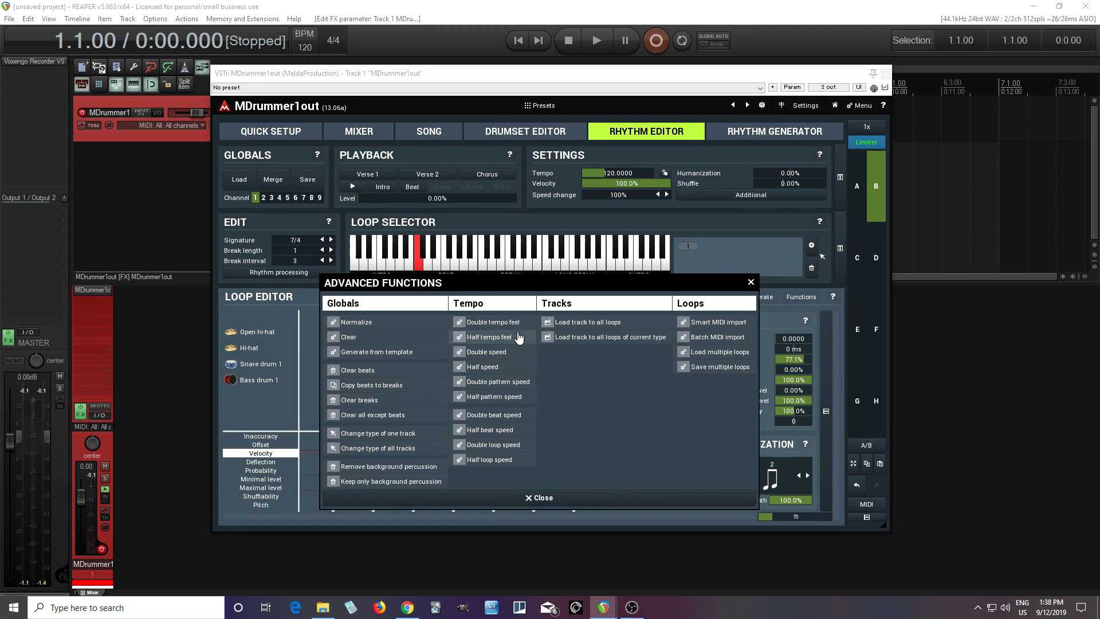
click(276, 284)
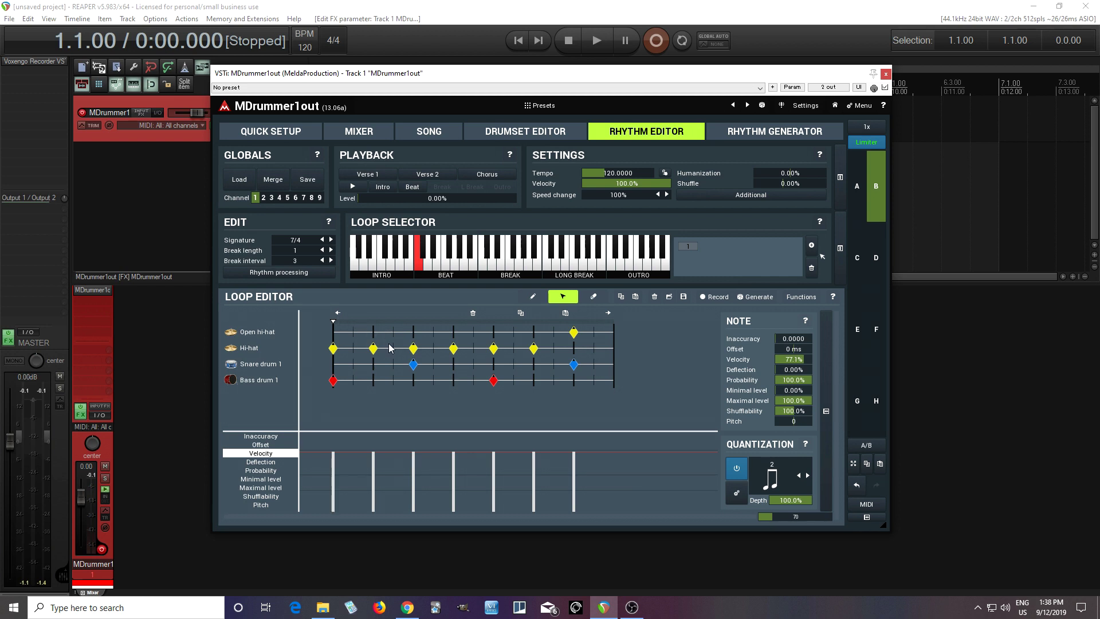
click(271, 279)
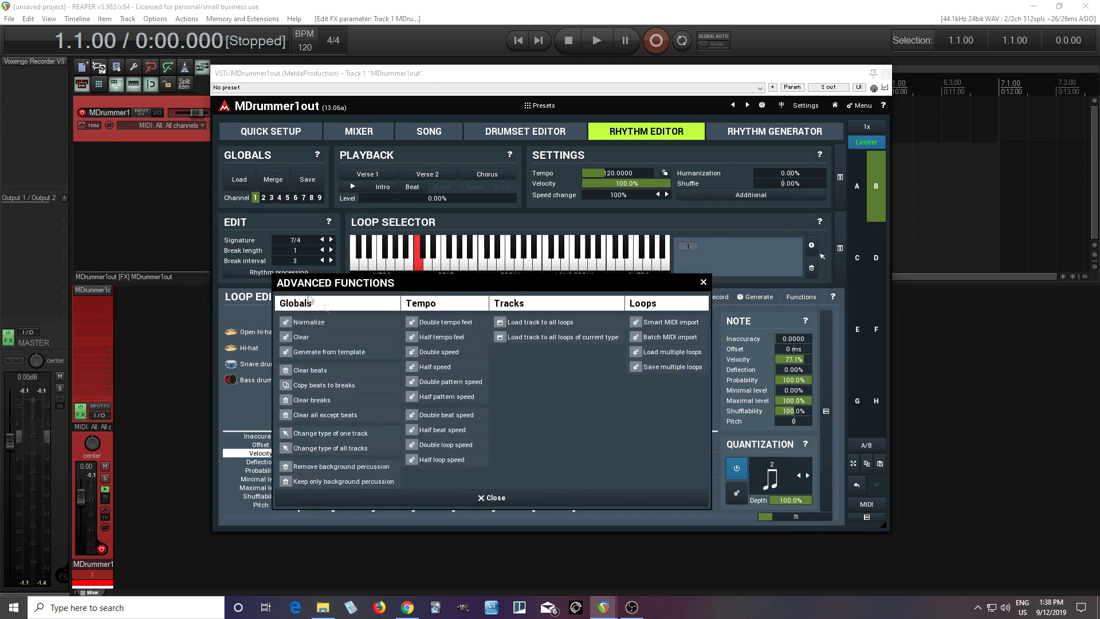
click(439, 357)
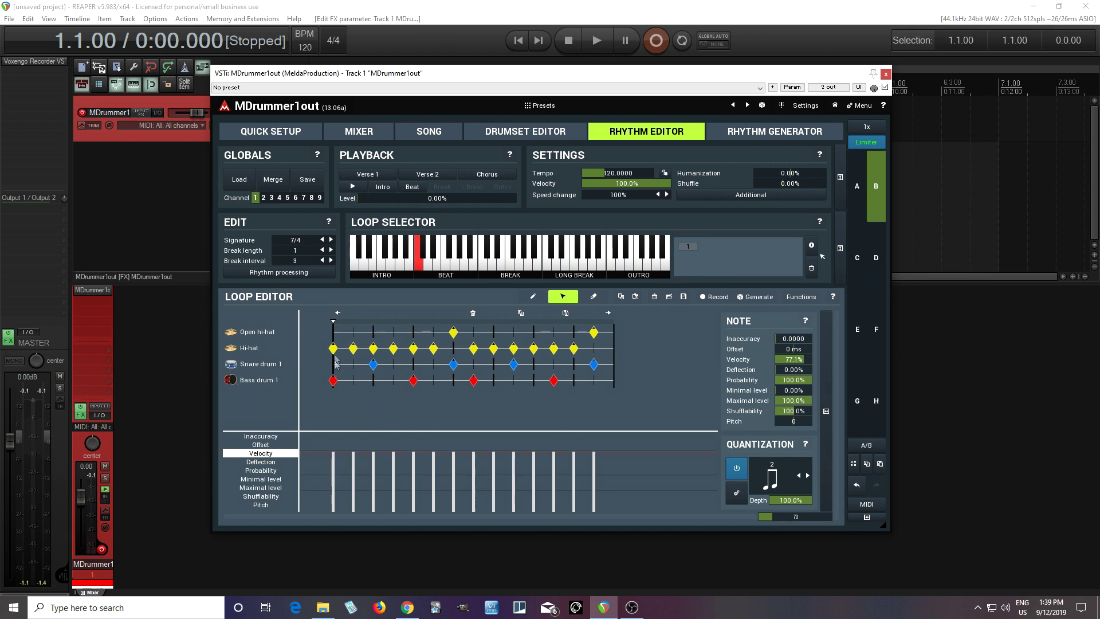
click(353, 187)
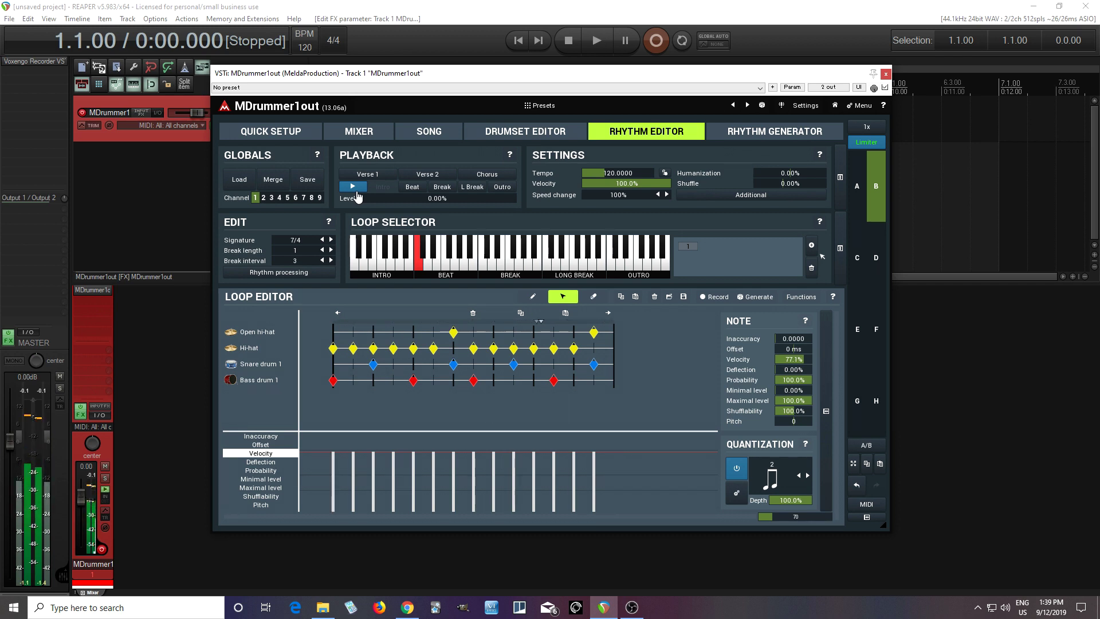
click(355, 190)
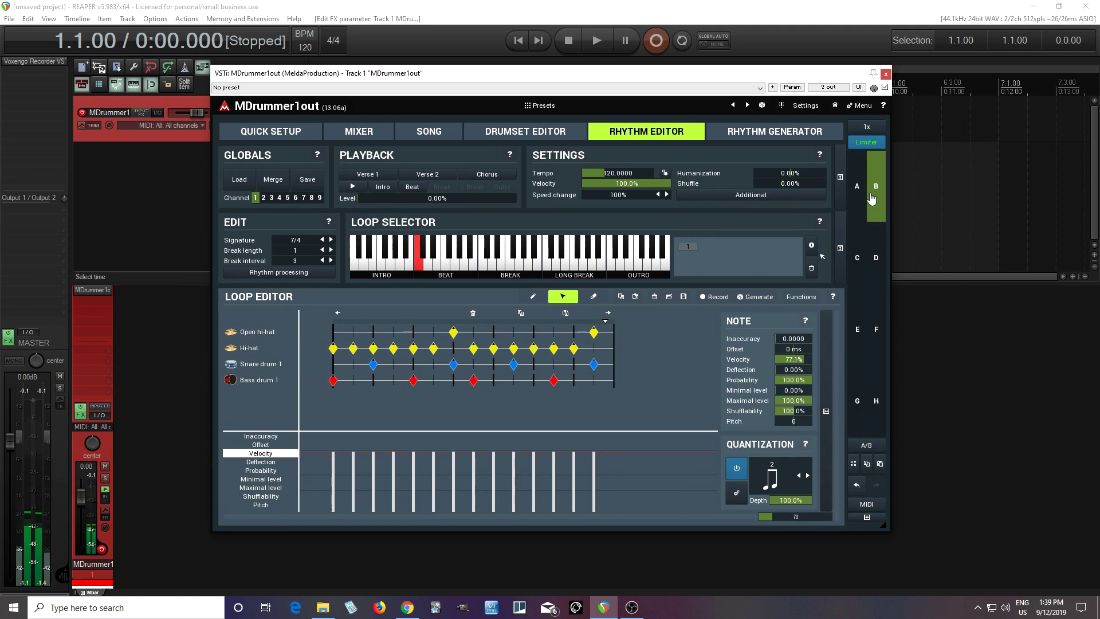
click(865, 195)
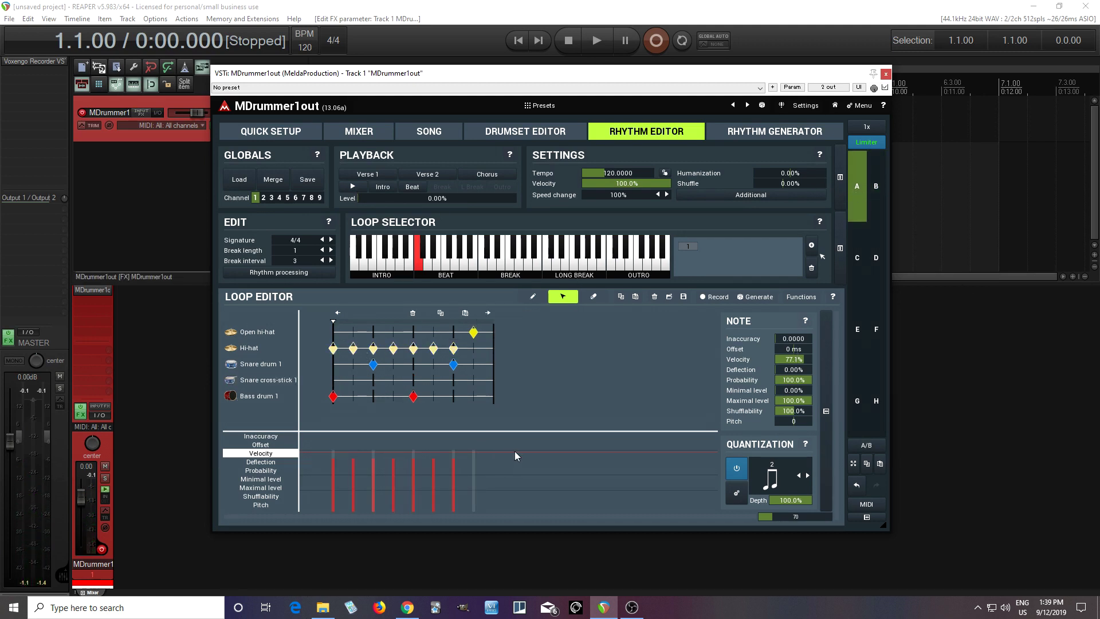
click(353, 188)
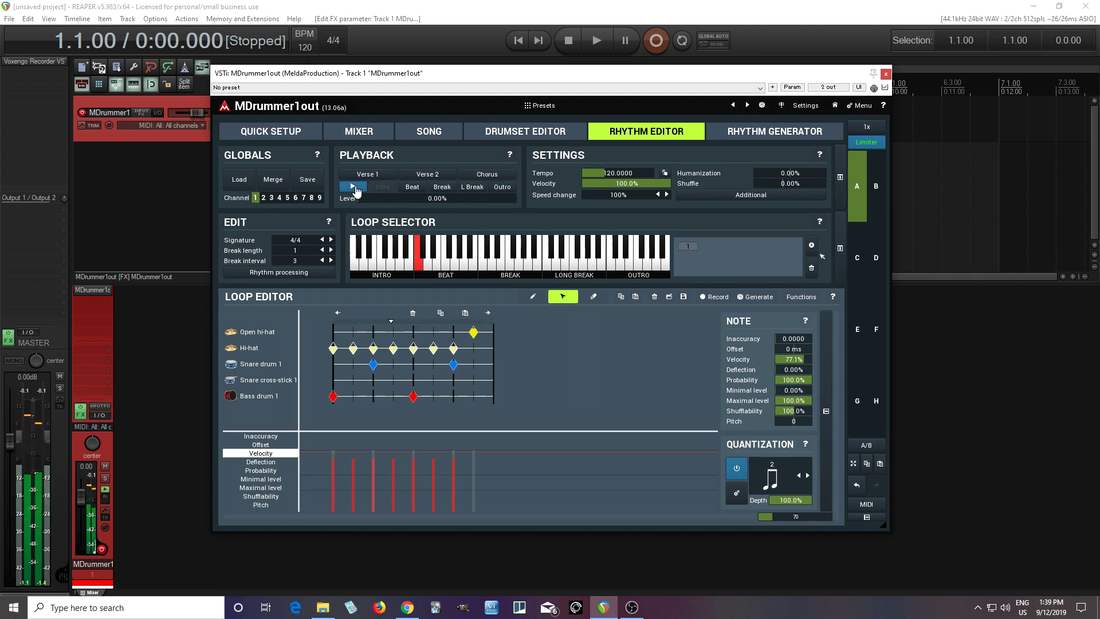
click(353, 187)
click(875, 197)
click(347, 187)
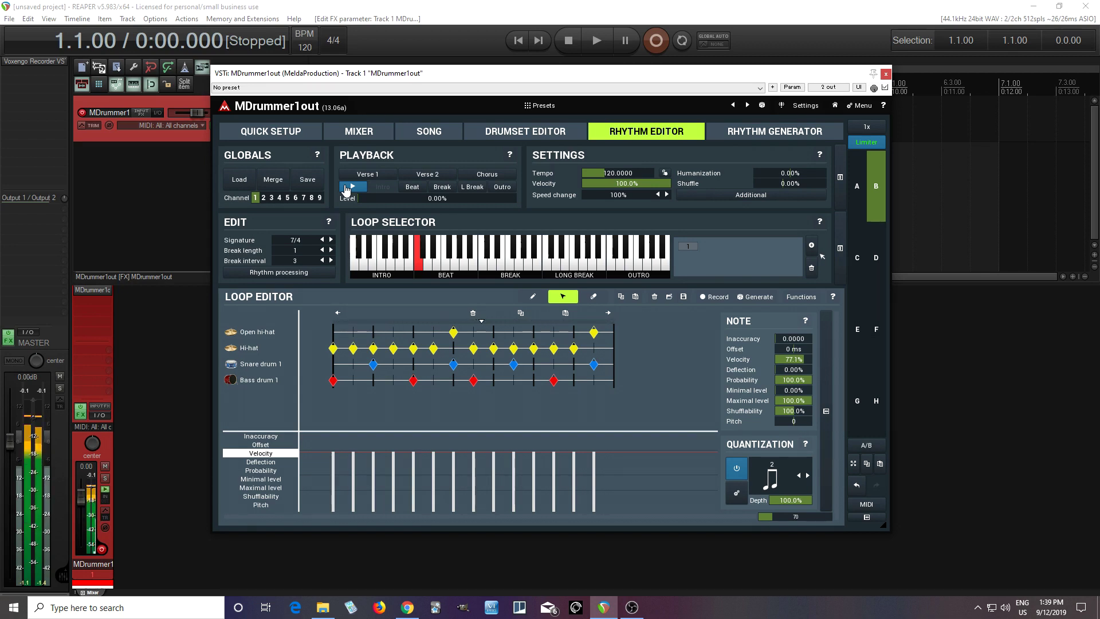
click(346, 188)
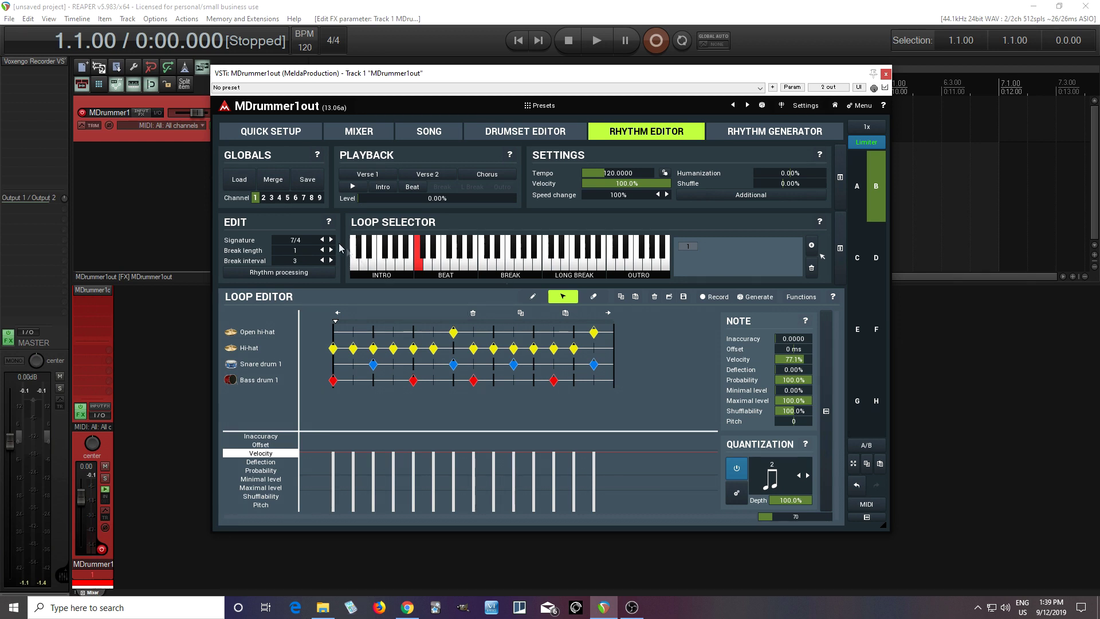
click(303, 241)
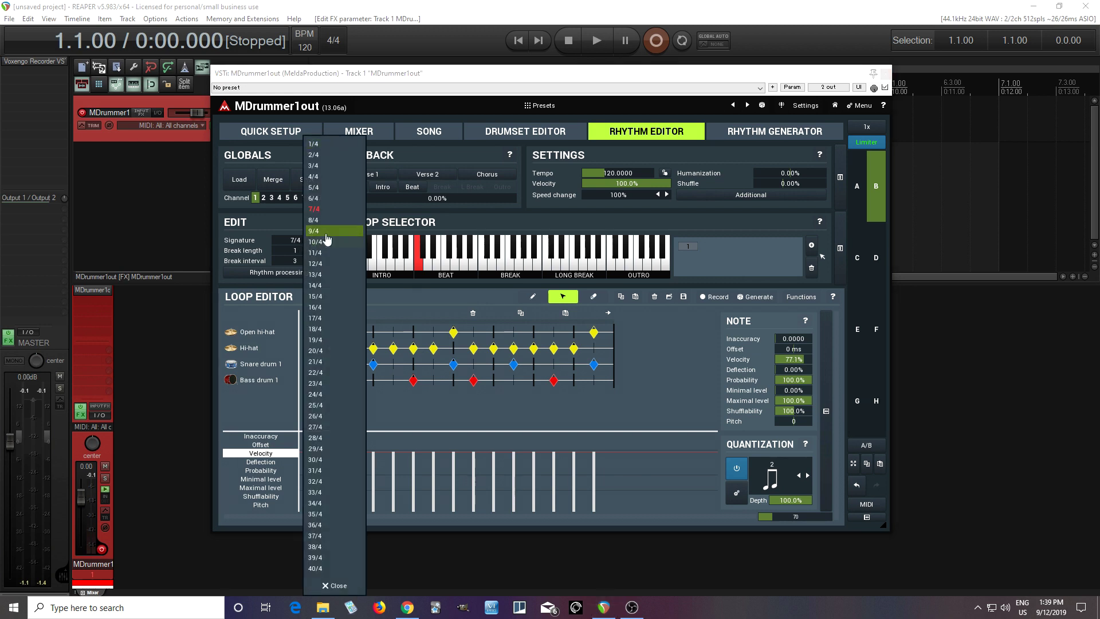
click(284, 230)
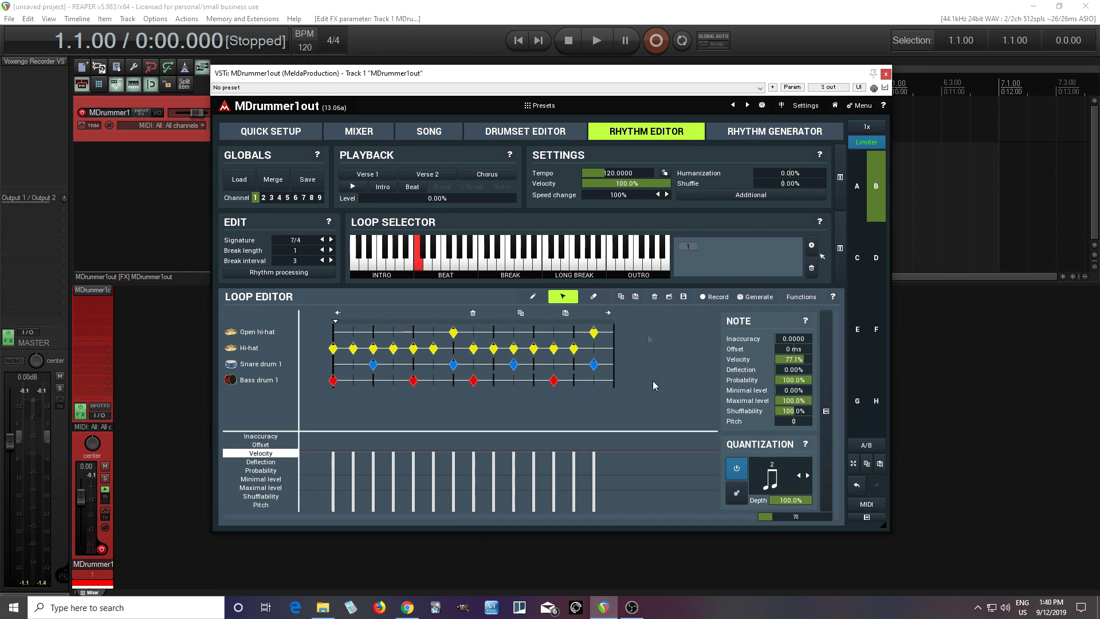
Switch to loop C, preview its Conga hi and Conga lo drums, then return to the Rhythm Editor.
click(856, 256)
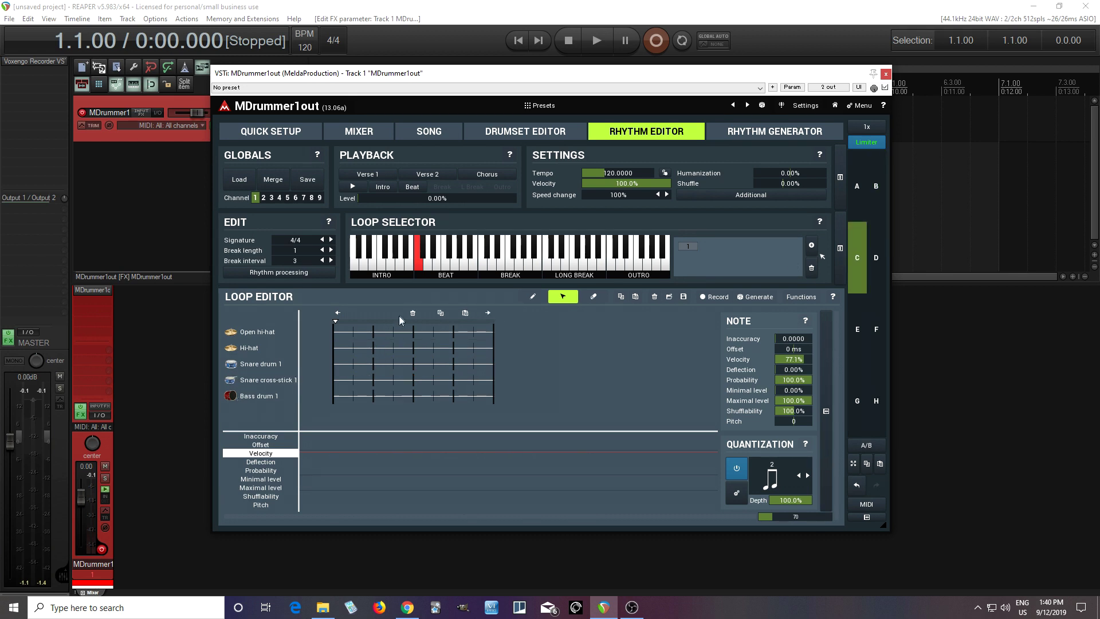
click(503, 138)
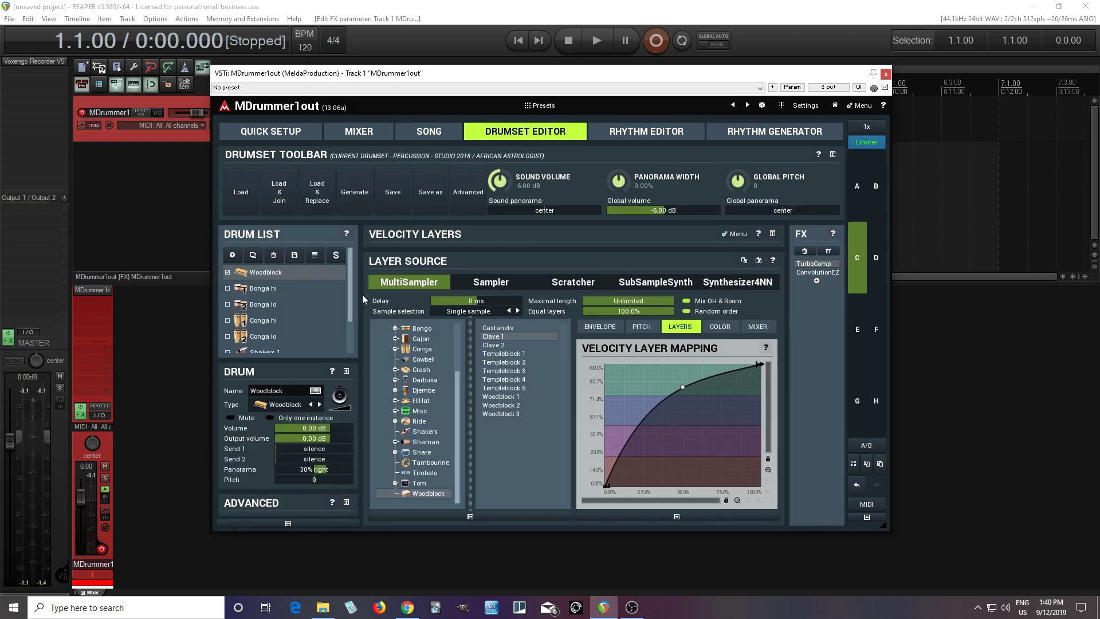
scroll(350, 286, down, 1)
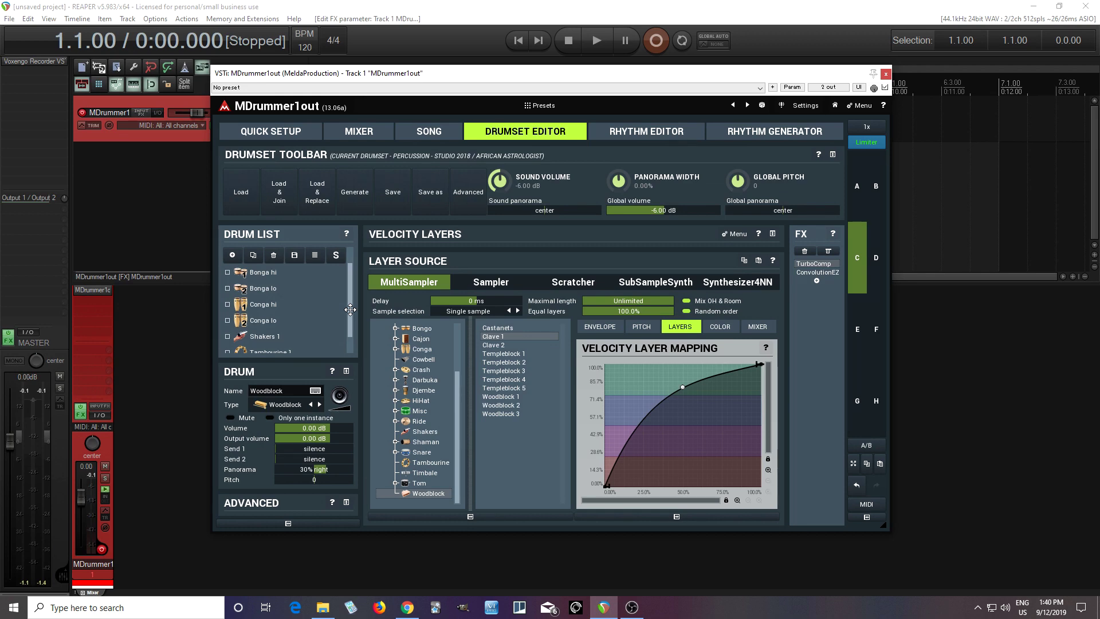
click(299, 310)
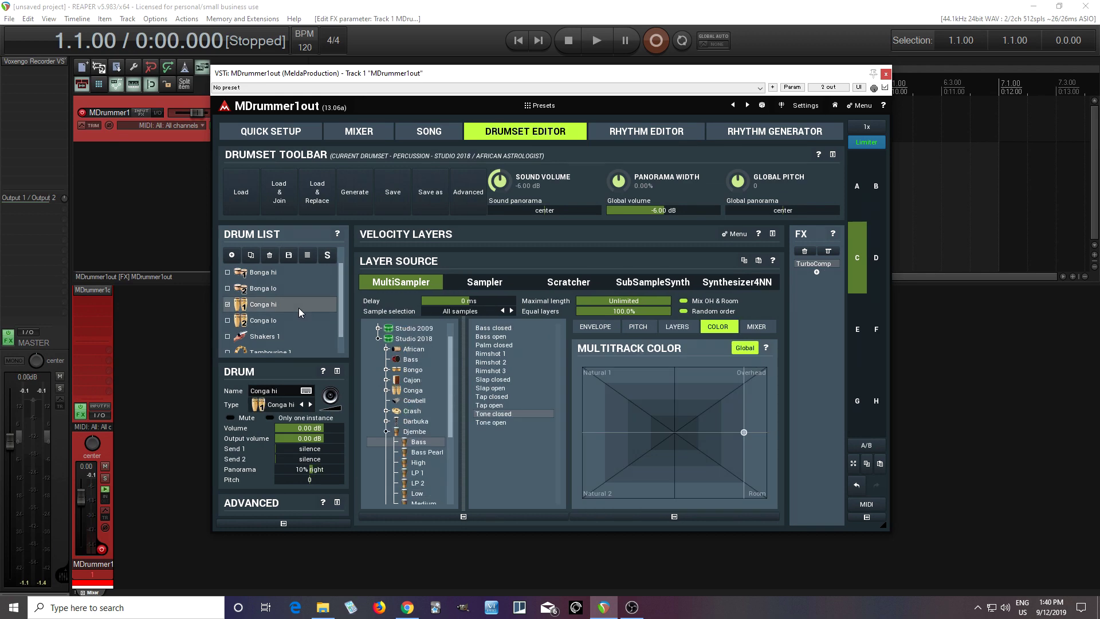
click(342, 403)
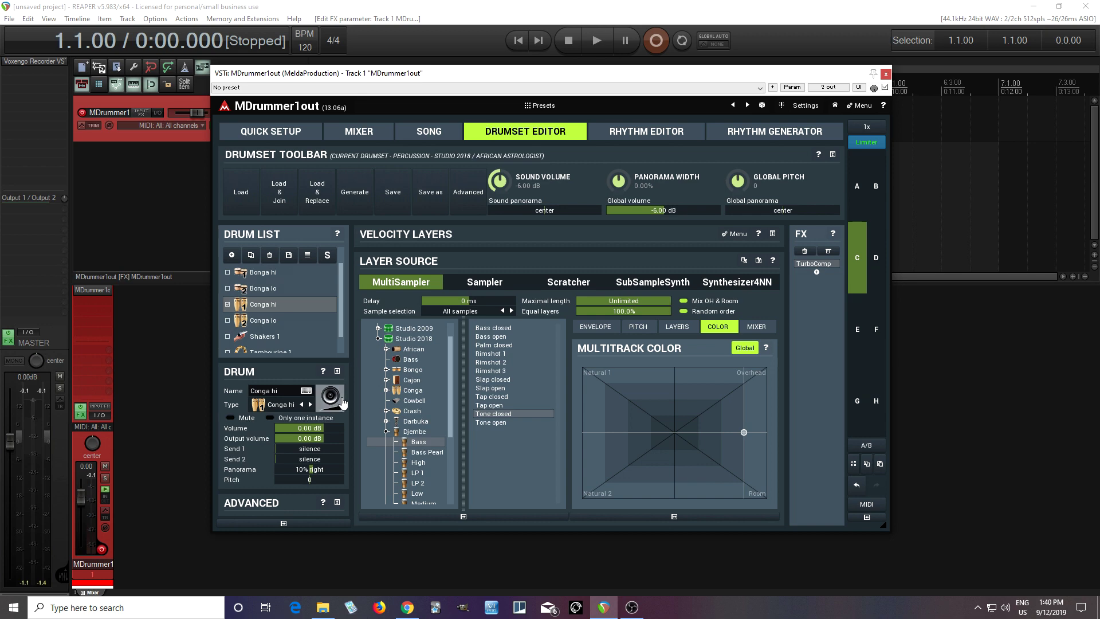
click(270, 320)
click(341, 401)
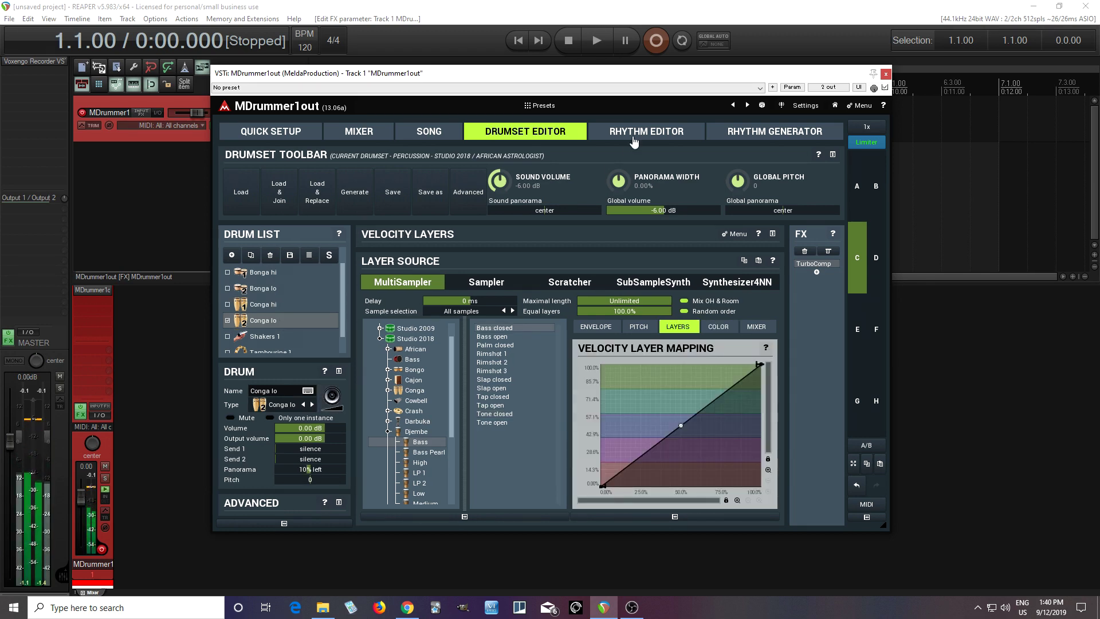
click(634, 135)
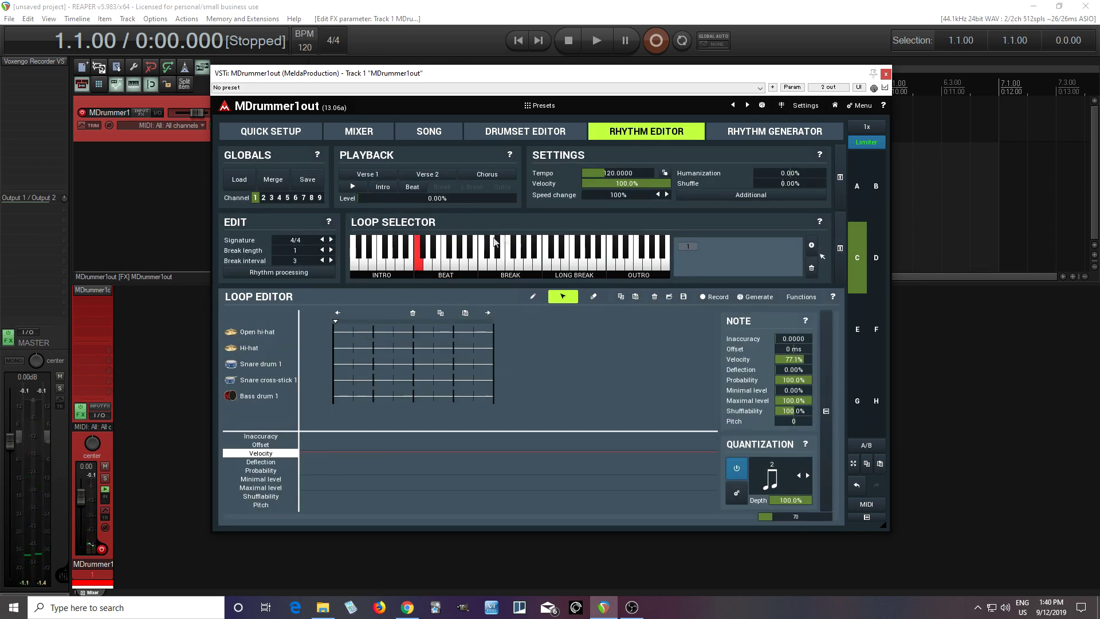
Clear all of loop C's drum tracks, then insert a Conga hi track and a Conga lo track.
right_click(279, 338)
click(290, 350)
right_click(283, 342)
click(310, 347)
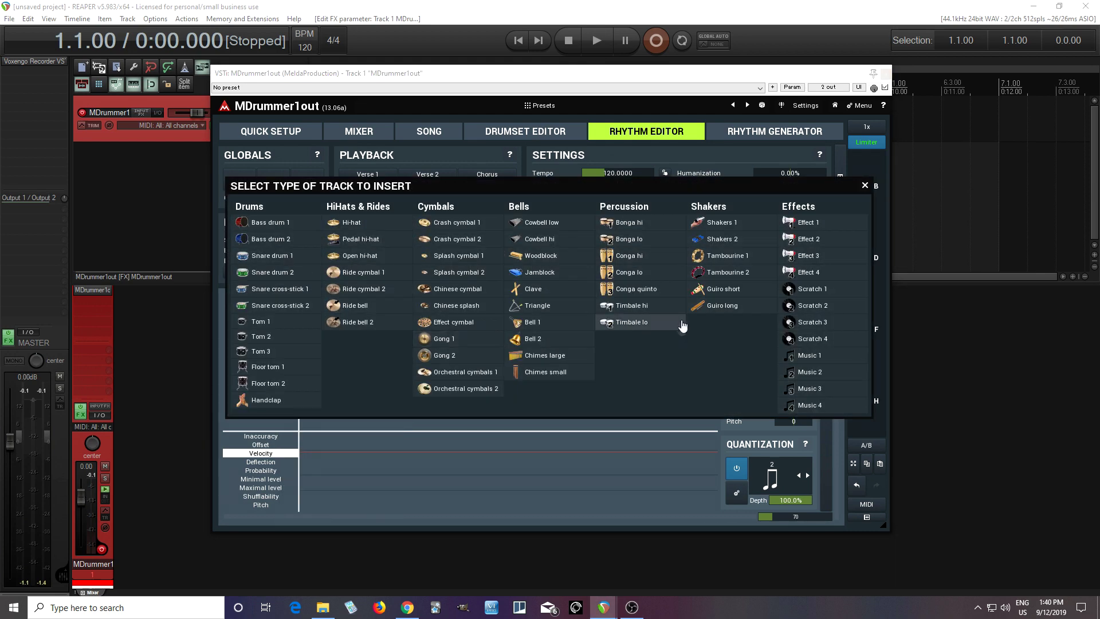
click(642, 262)
right_click(278, 365)
click(307, 370)
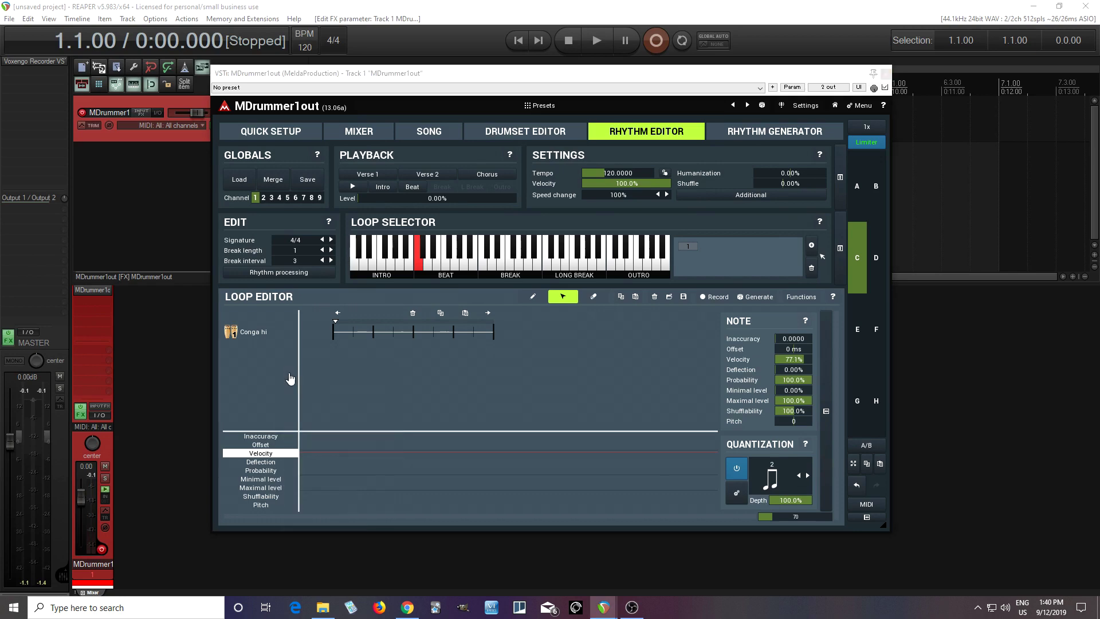
click(630, 273)
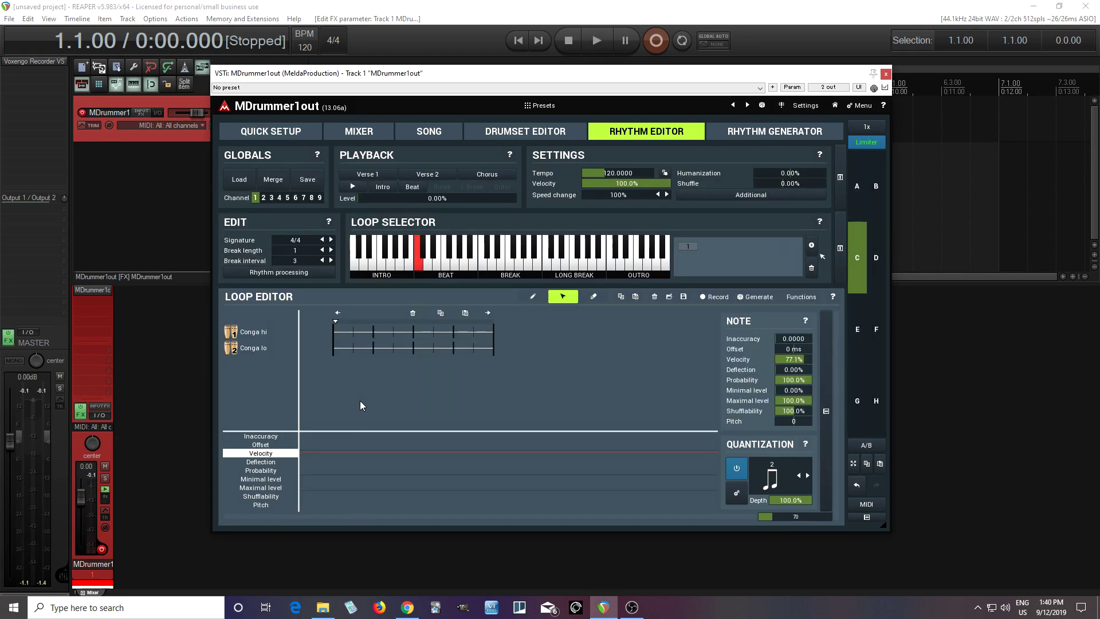
Draw Conga lo hits on beats one and three and play the loop back once.
click(533, 296)
click(333, 348)
click(413, 348)
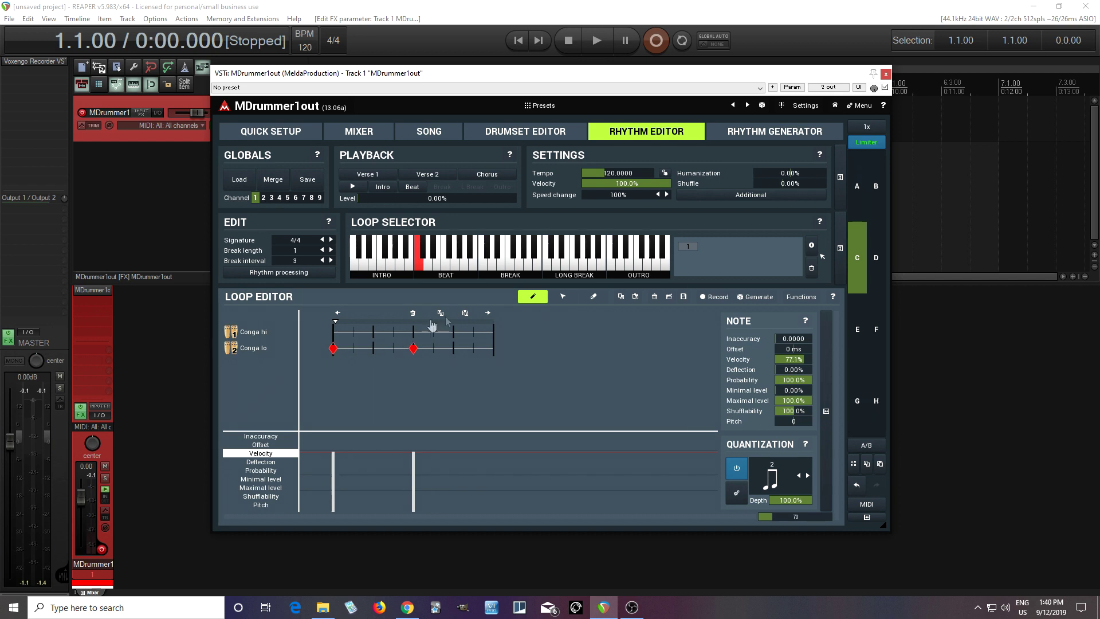
click(356, 188)
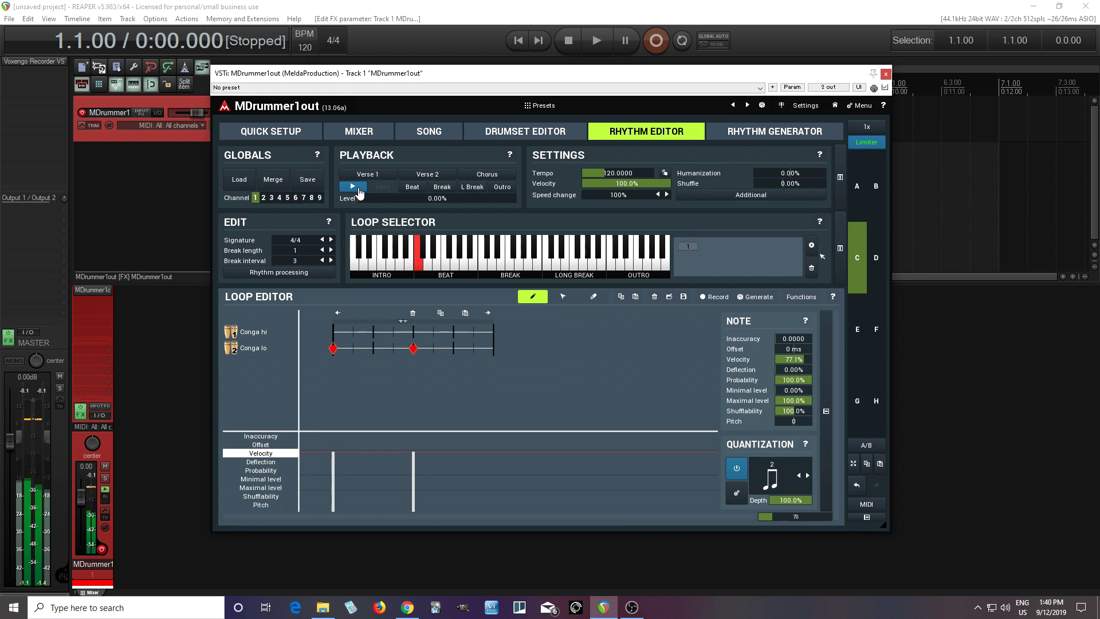
click(358, 189)
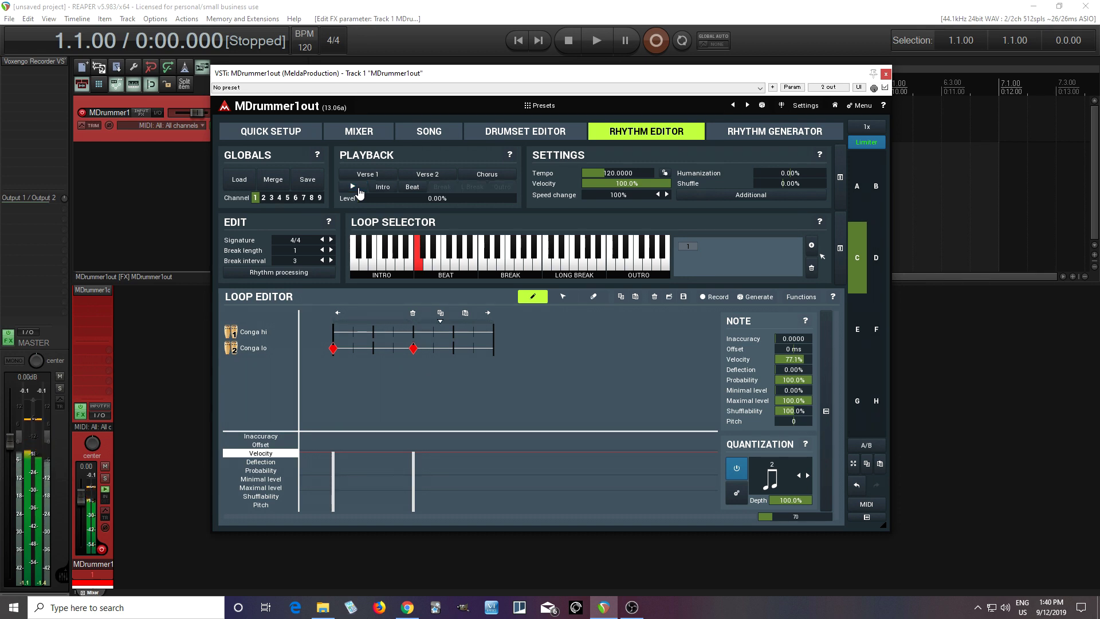
click(769, 479)
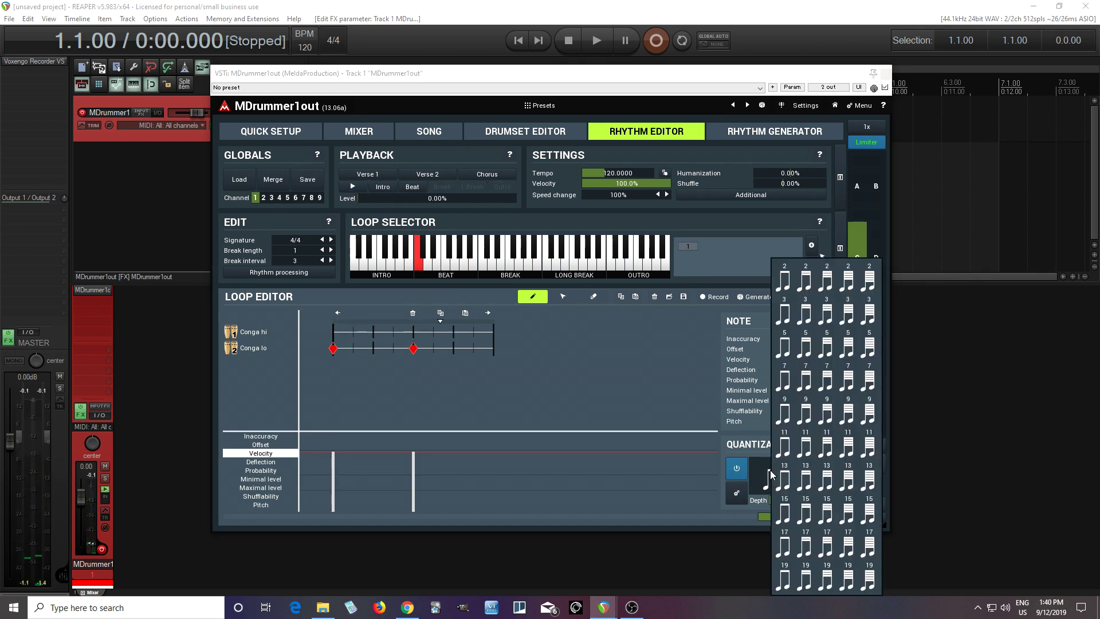
Set triplet quantization, add three evenly spaced Conga hi hits, and preview the loop.
click(787, 315)
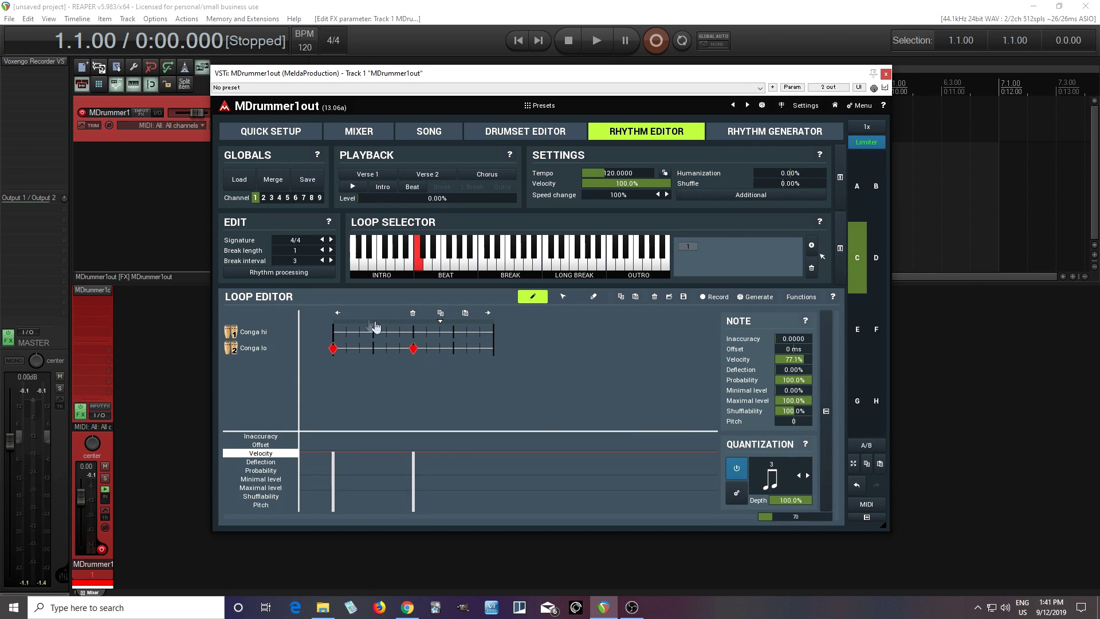
click(333, 332)
click(387, 333)
click(441, 333)
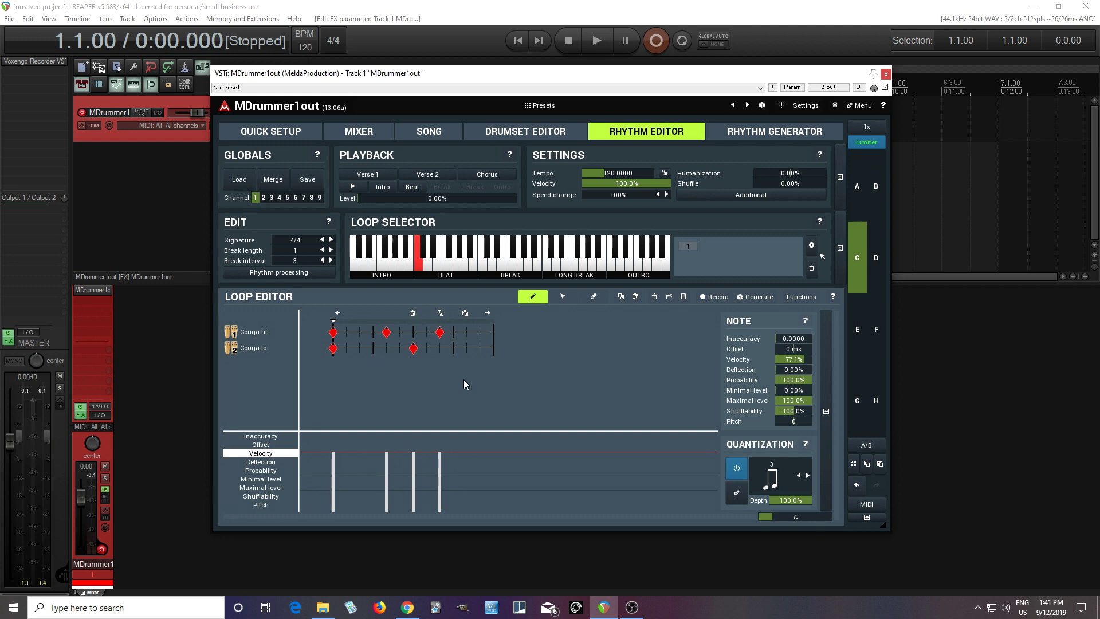
click(353, 186)
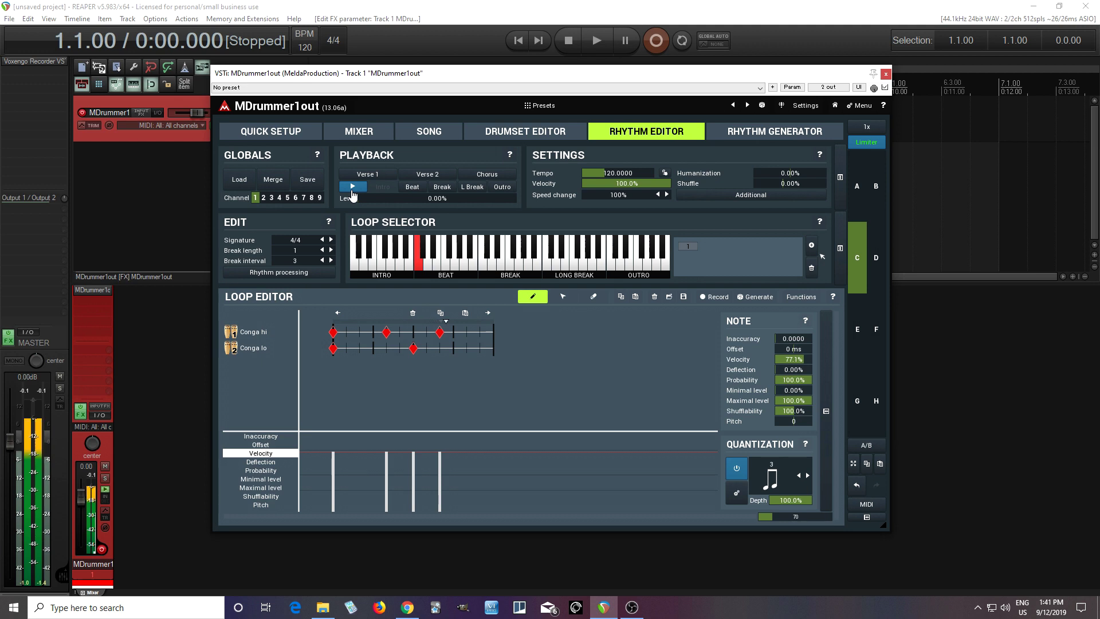
click(352, 189)
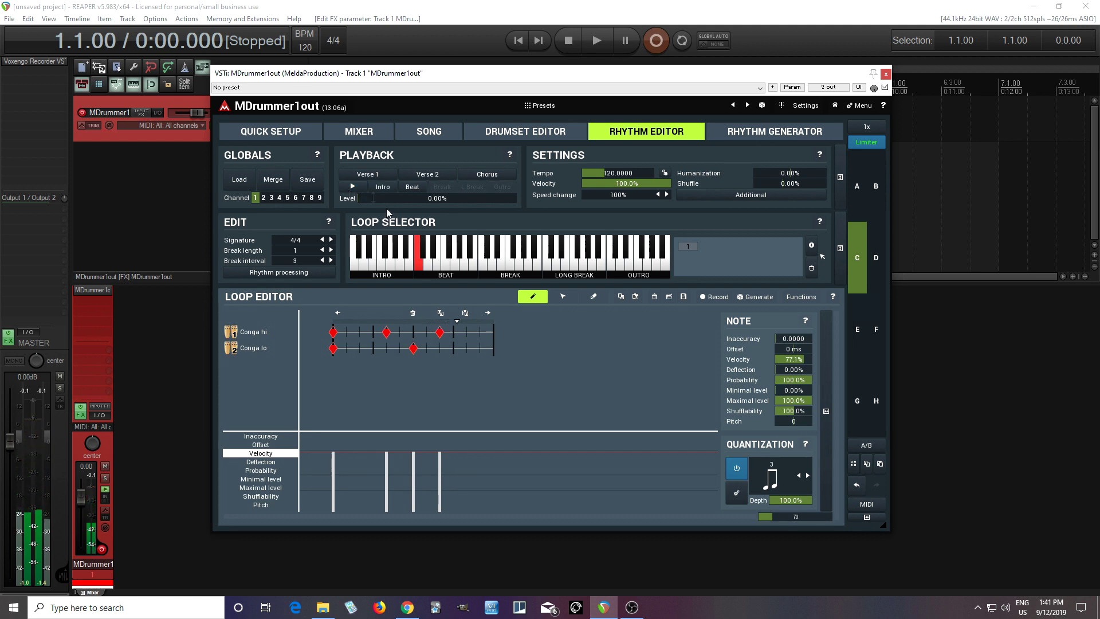
Shift the three Conga hi notes two triplet steps later, auditioning the loop after each move.
click(563, 301)
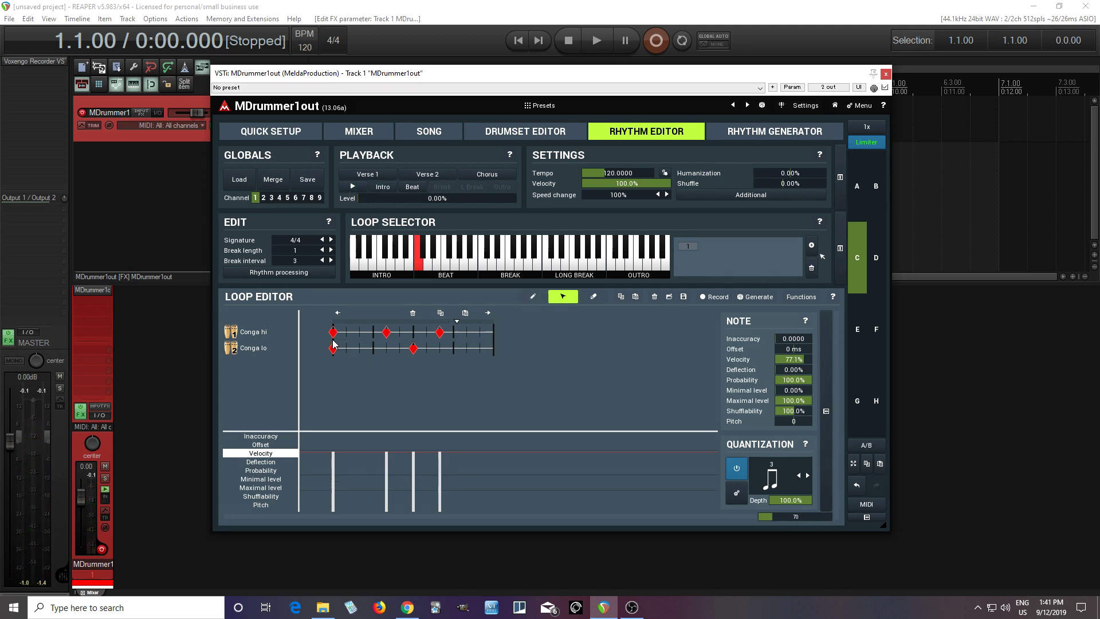
click(267, 335)
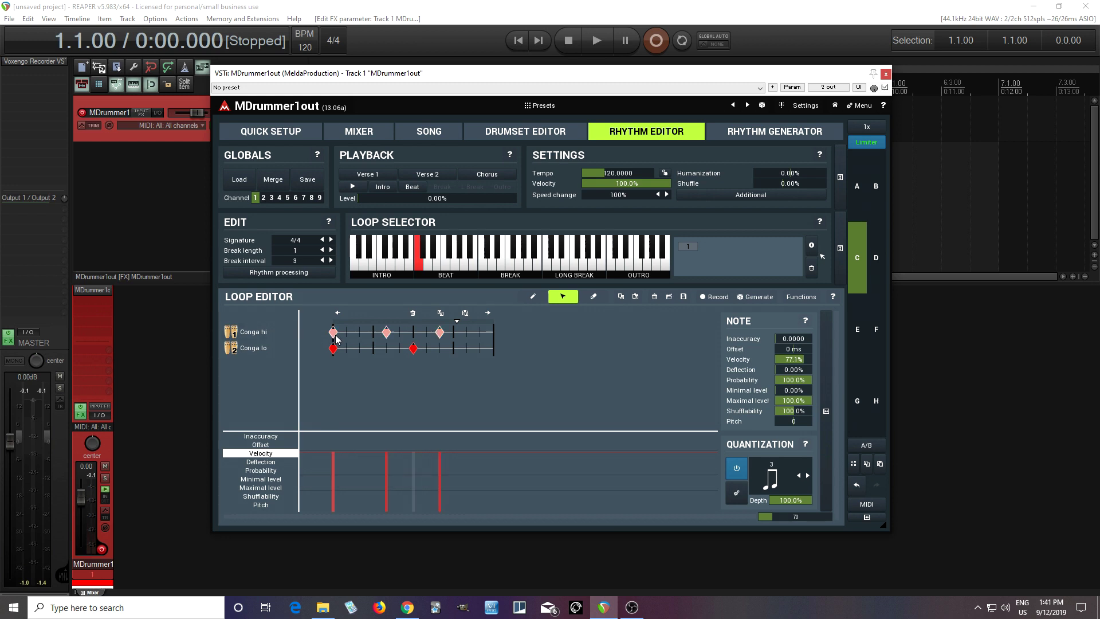
drag(334, 335, 360, 332)
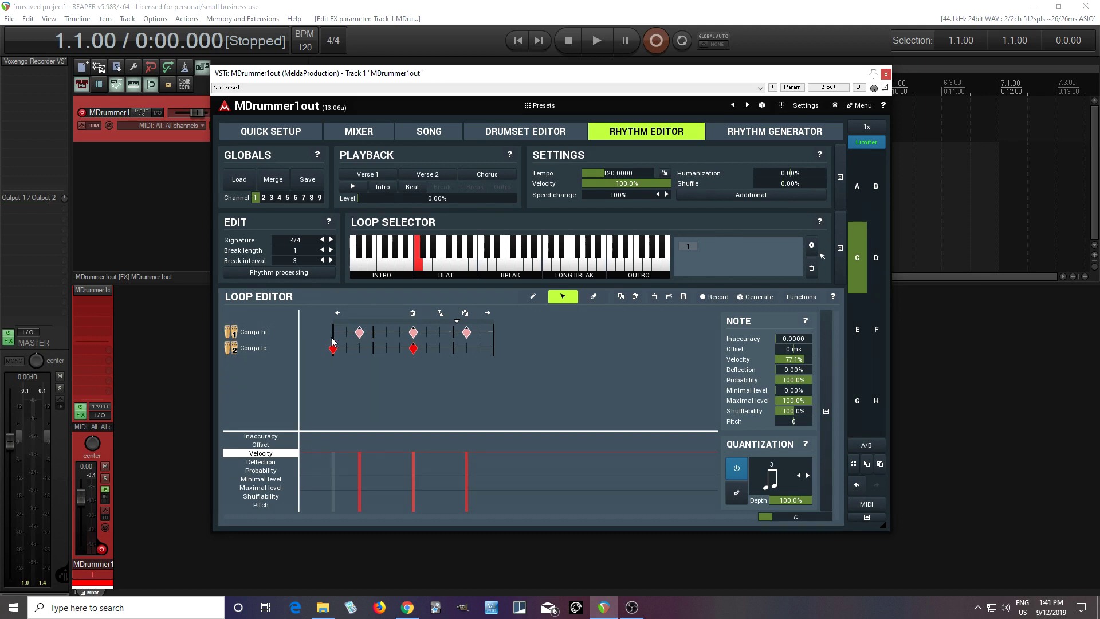
click(334, 329)
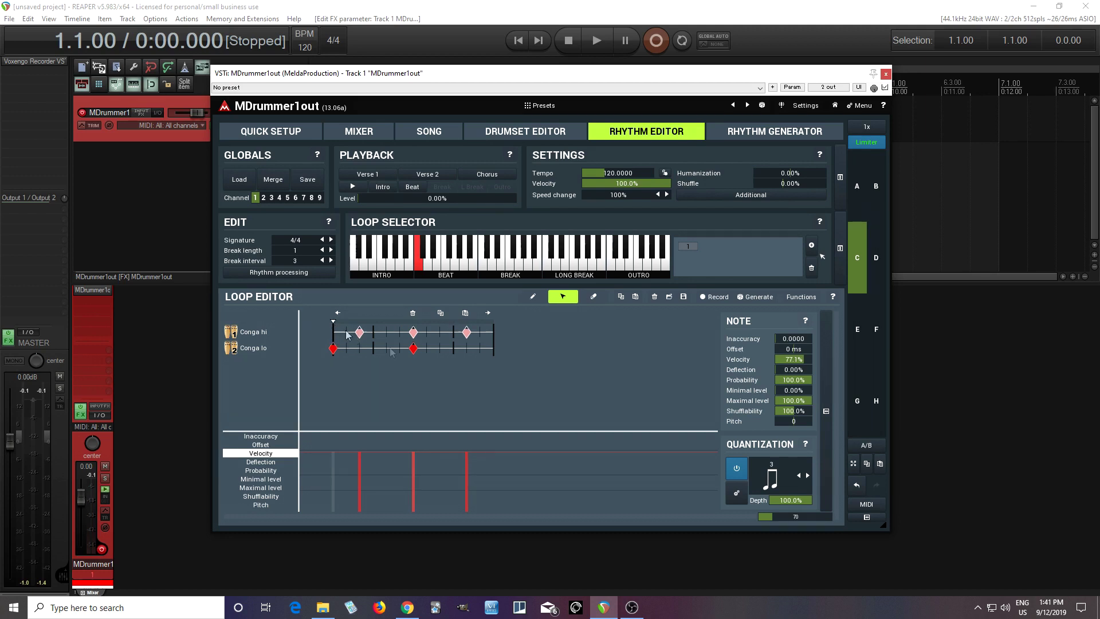
click(354, 187)
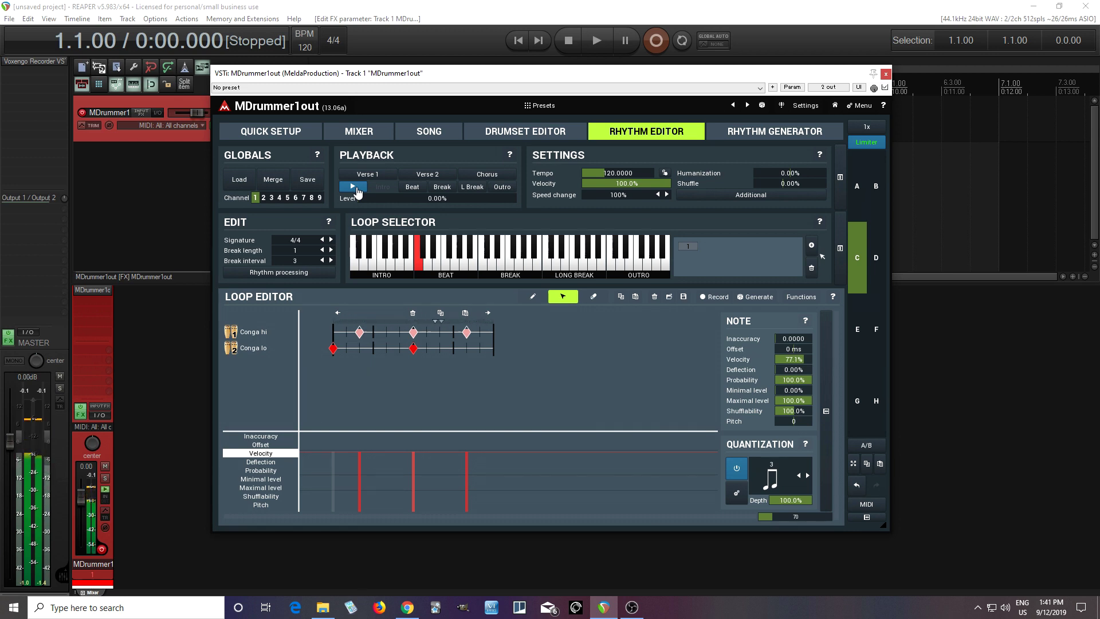
click(354, 188)
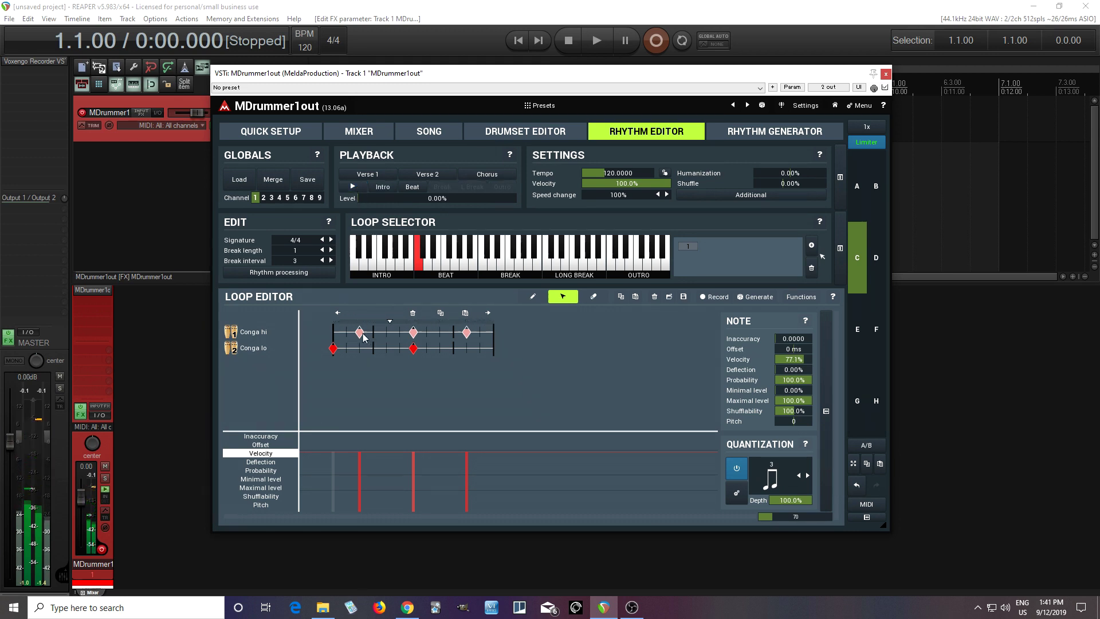
drag(362, 332, 374, 332)
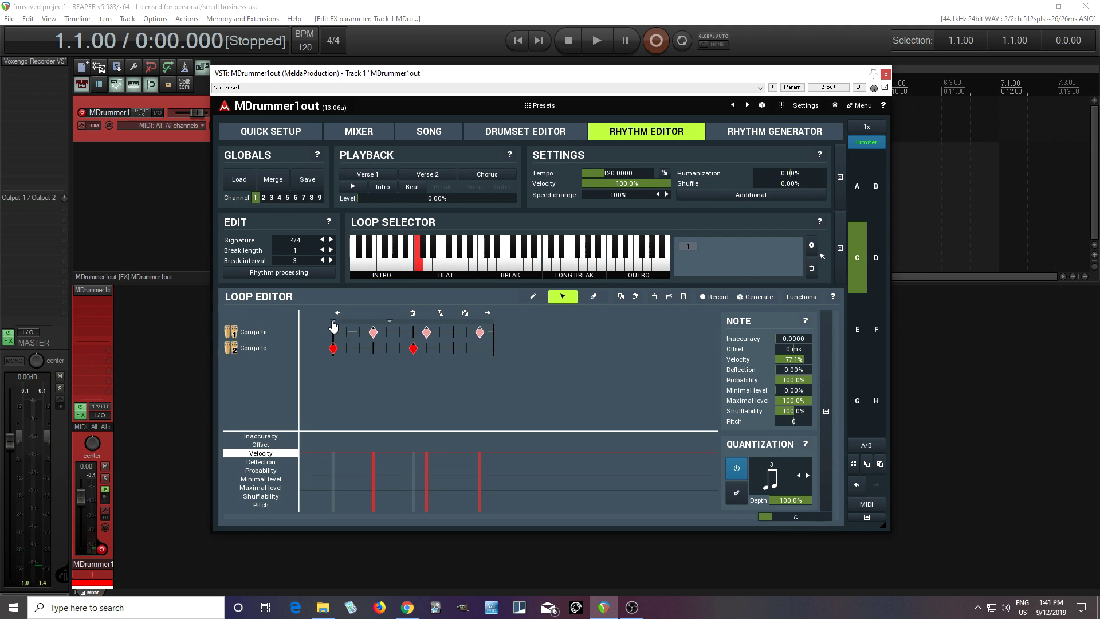
click(361, 192)
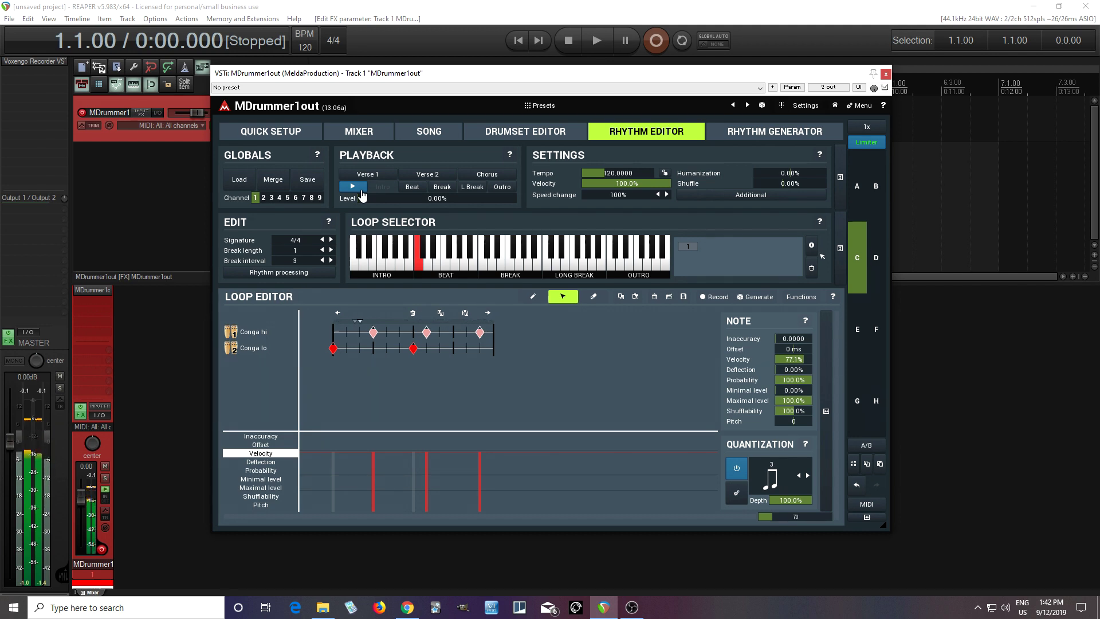
click(361, 191)
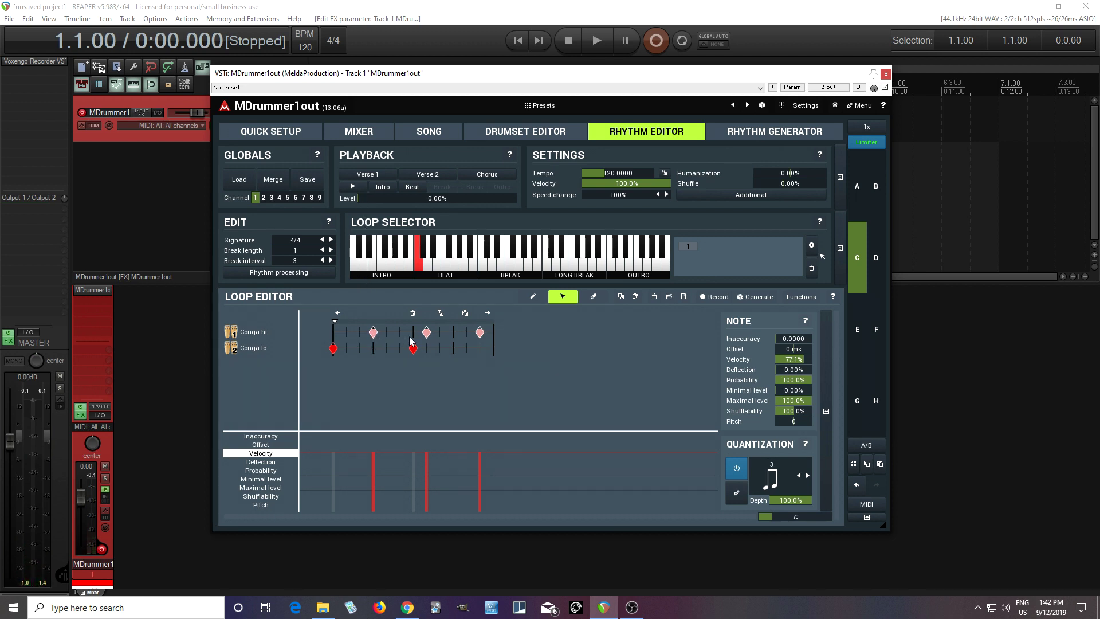
Erase the Conga hi notes, then on a 2-division grid add Conga lo hits on beats two and four.
click(593, 297)
click(482, 335)
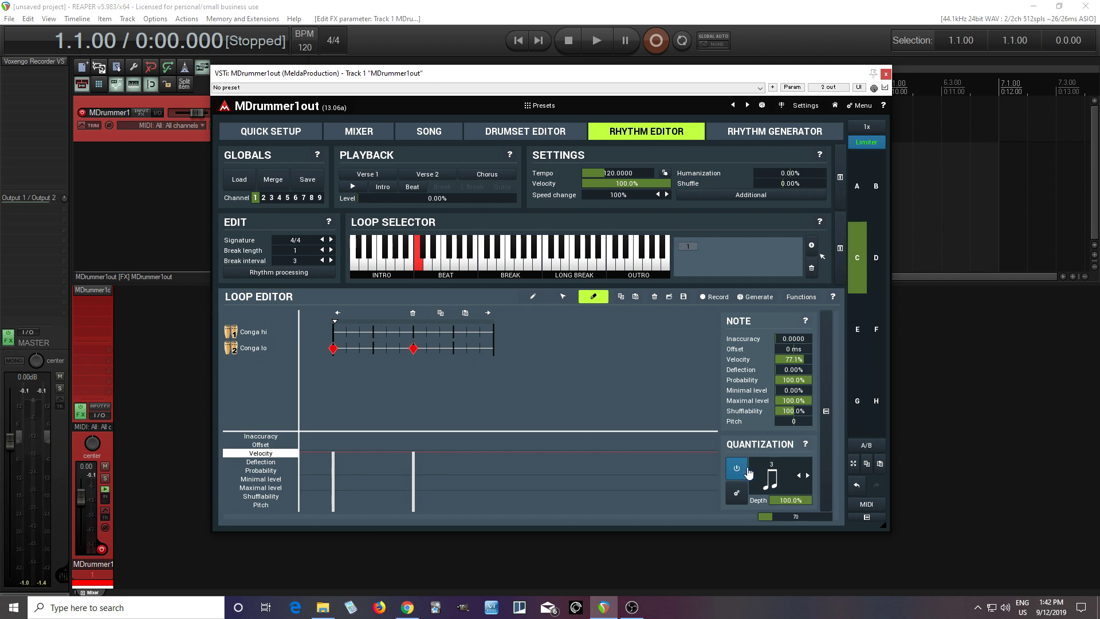
click(771, 480)
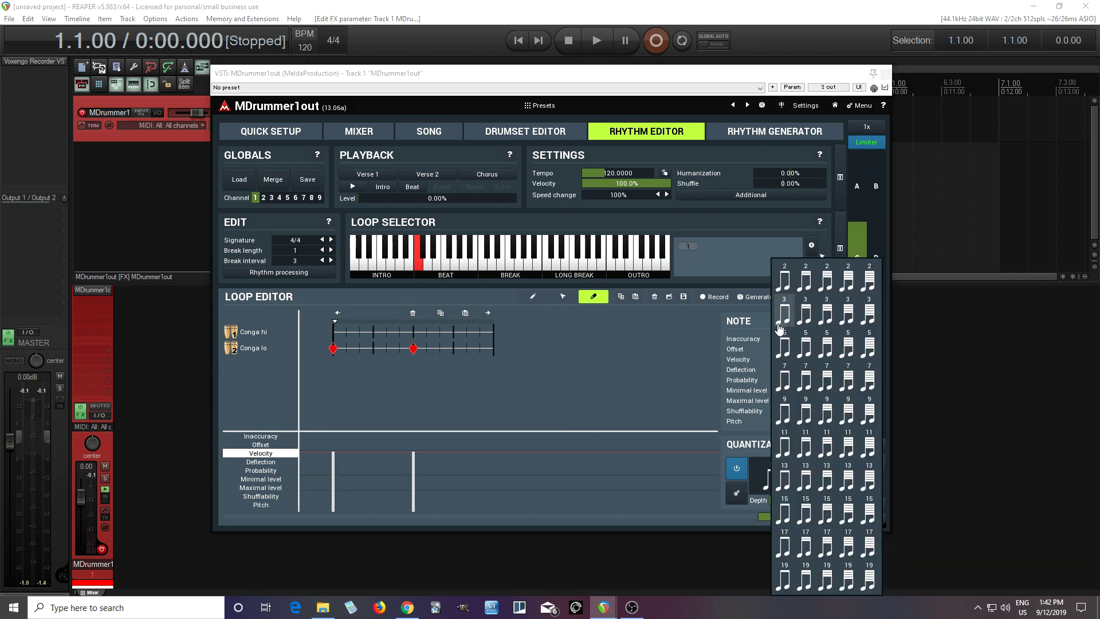
click(785, 280)
click(533, 296)
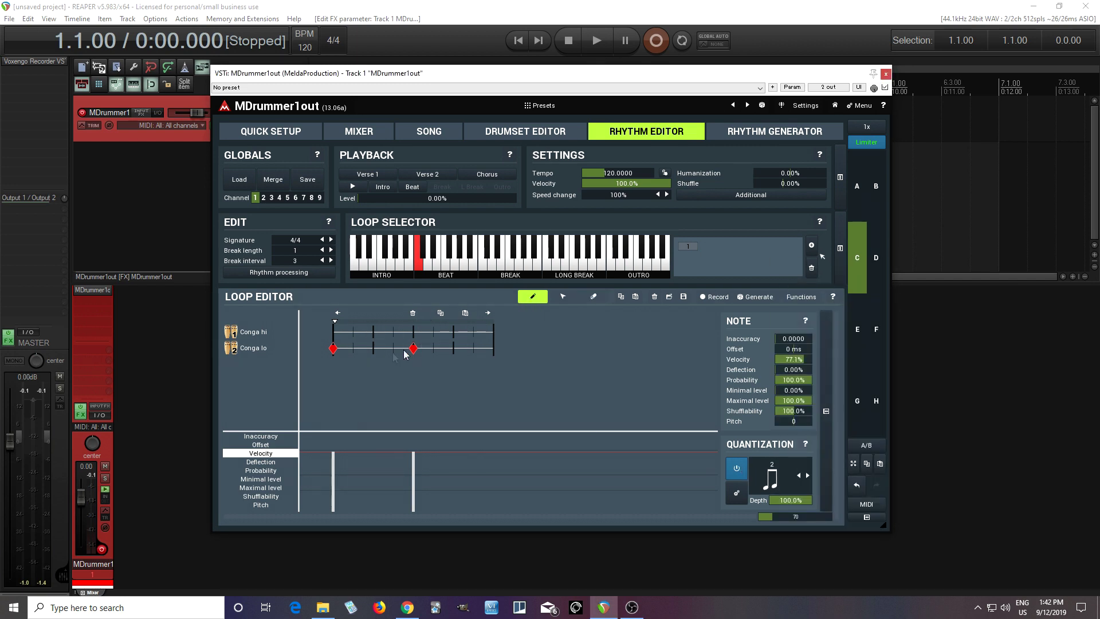
click(373, 348)
click(451, 350)
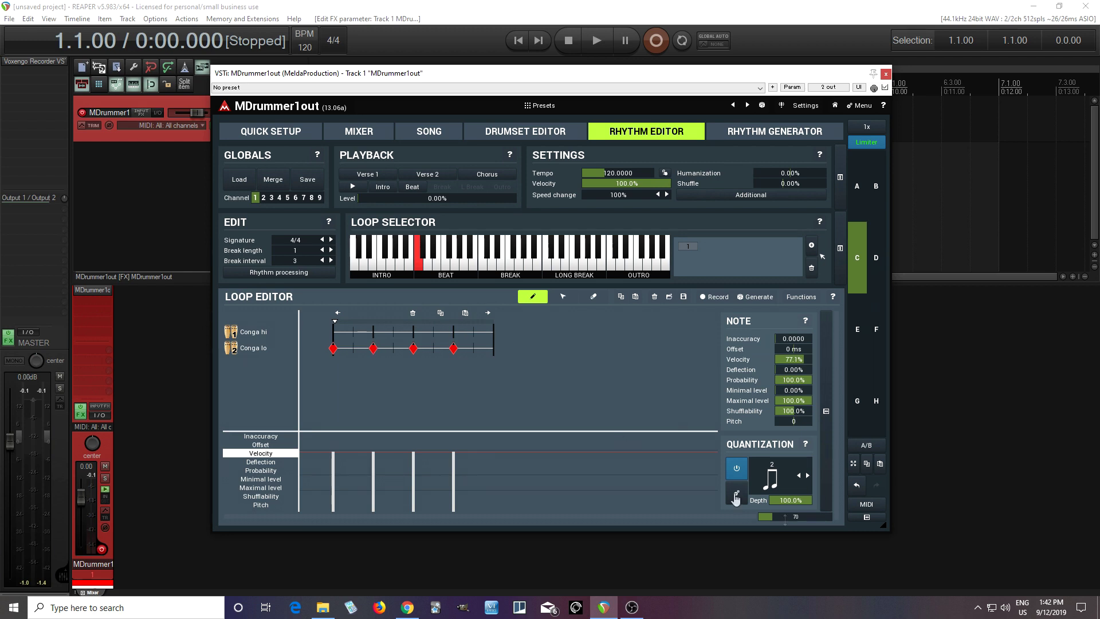
click(778, 486)
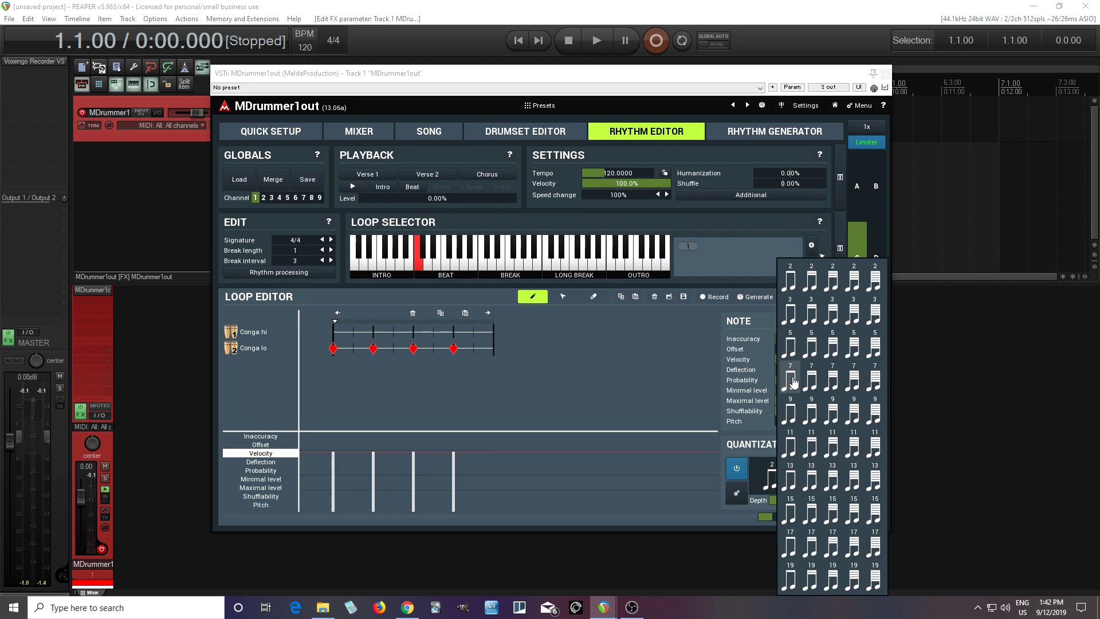
Switch to a 7-division grid, widen the editor, and pencil a run of six Conga hi notes.
click(790, 379)
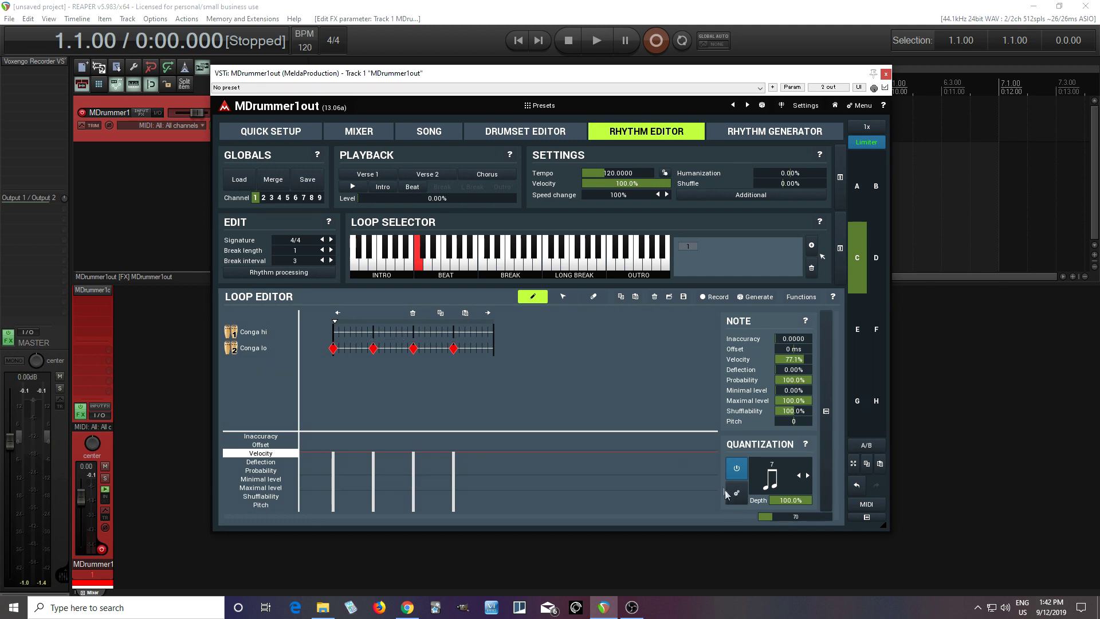
mouse_move(795, 517)
mouse_down()
mouse_move(795, 490)
mouse_move(781, 517)
mouse_up()
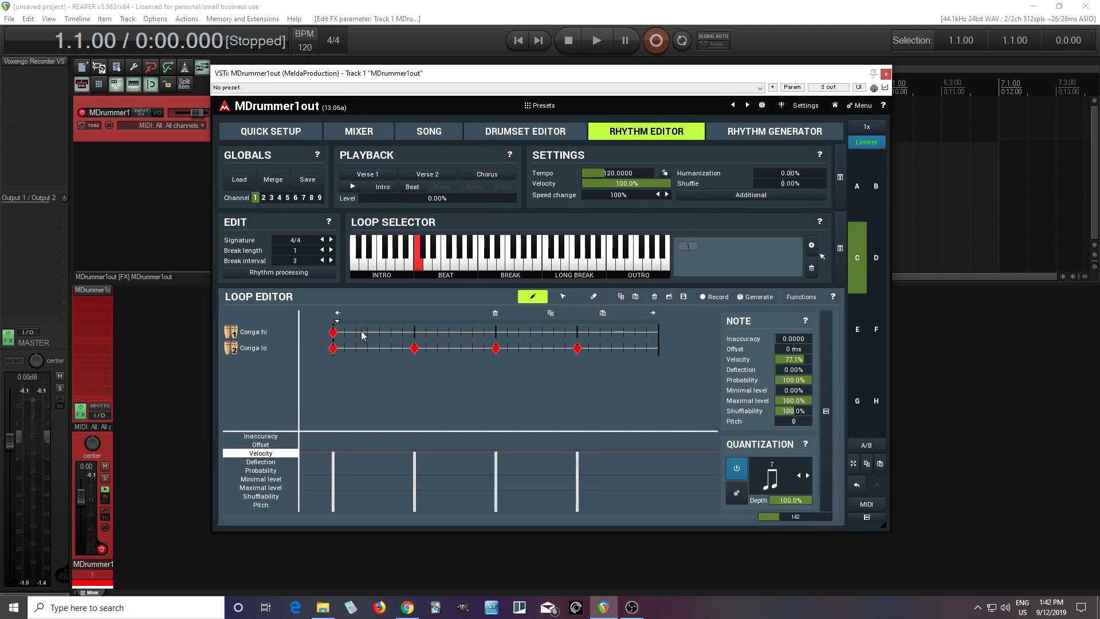
click(379, 333)
click(426, 332)
click(472, 332)
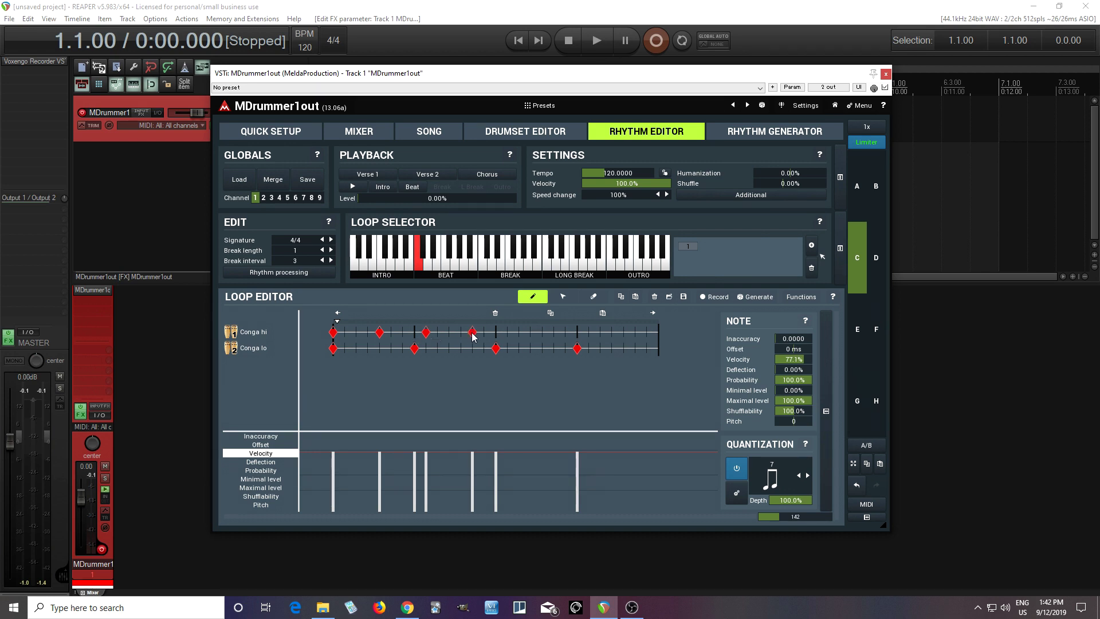
click(518, 332)
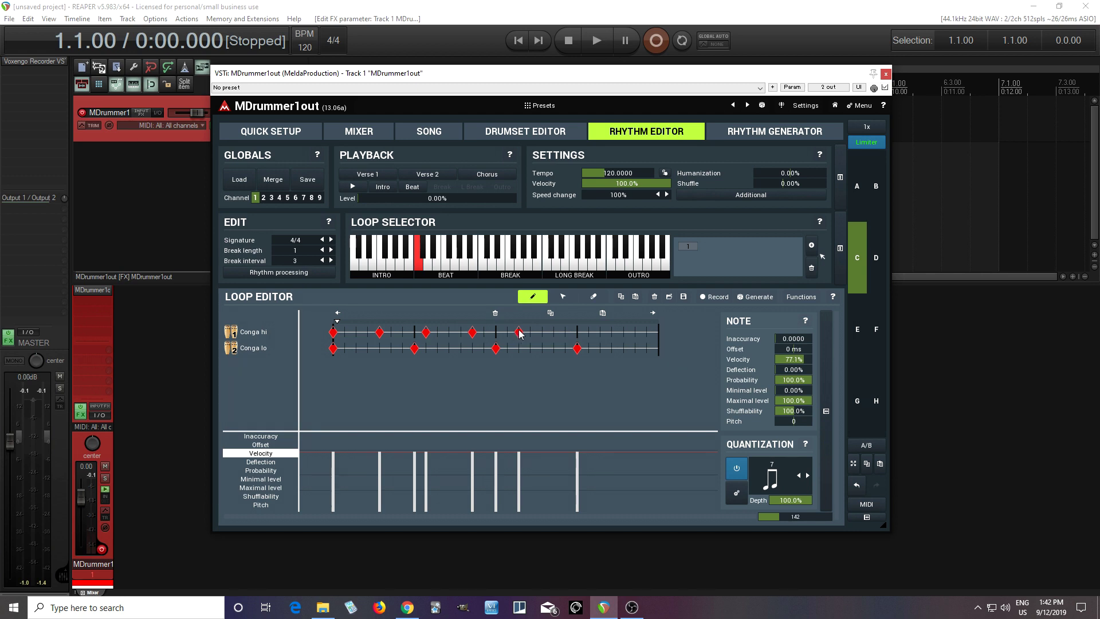
click(566, 333)
click(612, 333)
Audition the six-note Conga hi run, then erase all six notes with the eraser.
click(353, 189)
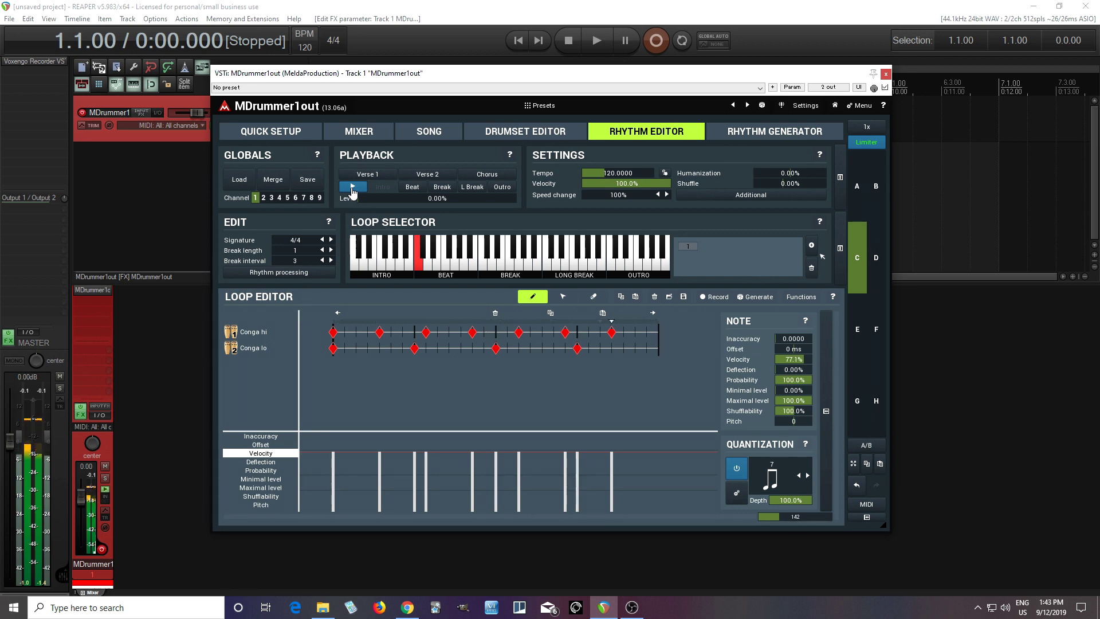
click(352, 189)
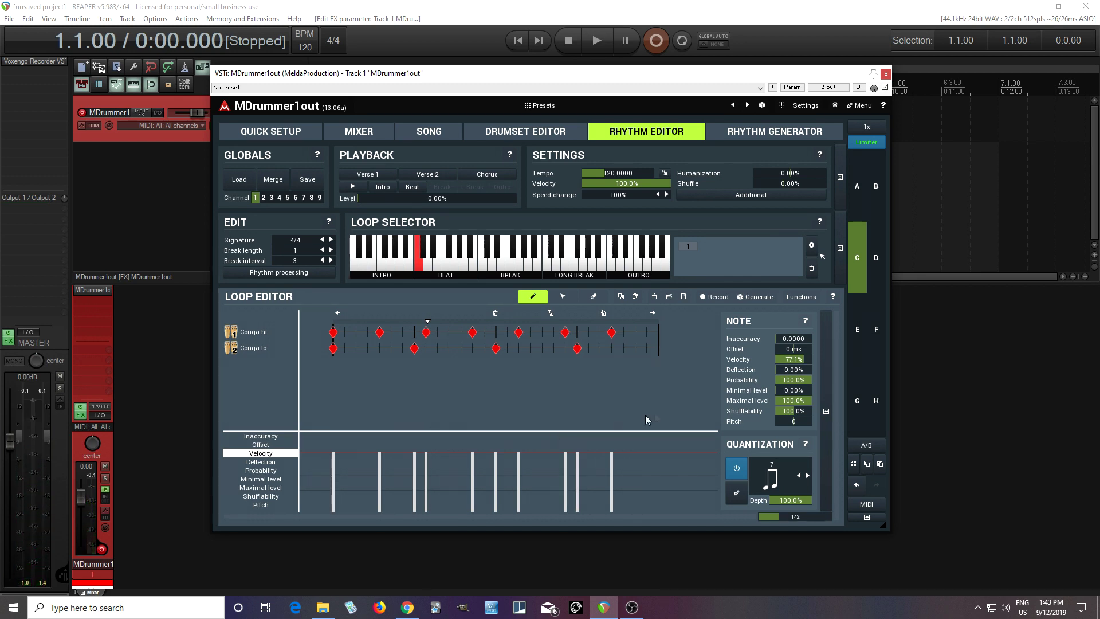
click(594, 297)
drag(621, 336, 338, 336)
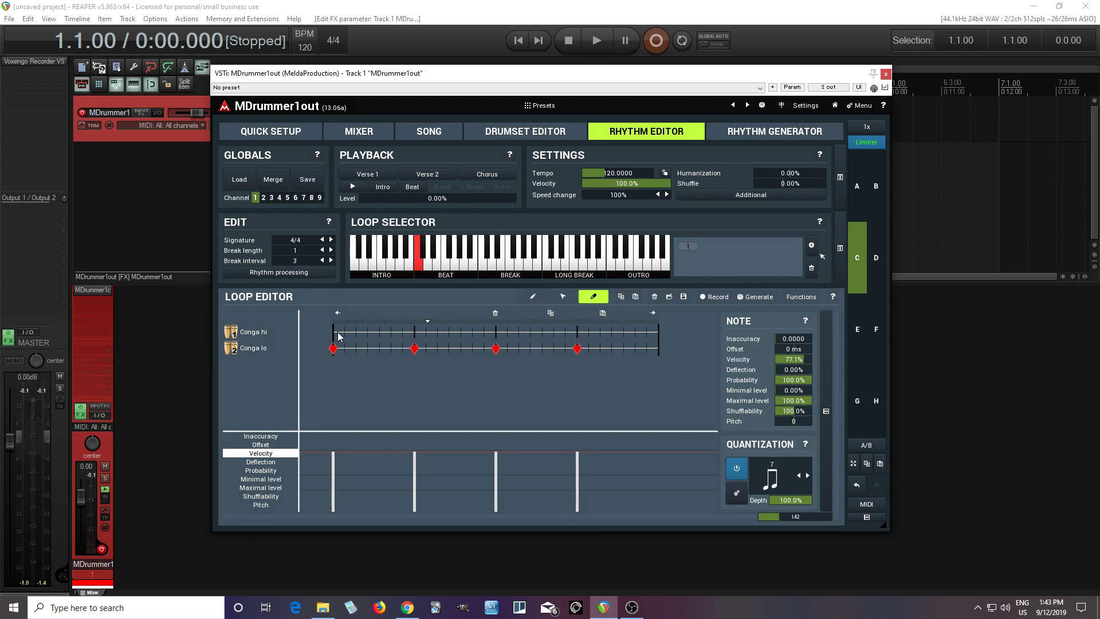
On a 3-division grid, add Conga hi hits after beats two and three, then audition the loop.
click(772, 494)
click(793, 316)
click(532, 296)
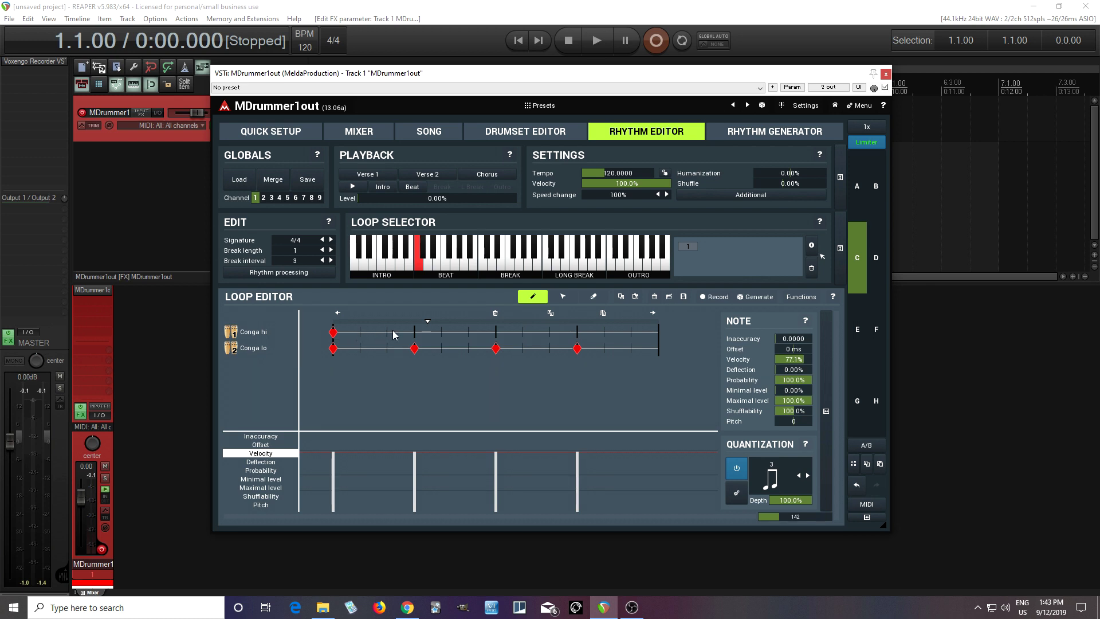
click(441, 333)
click(550, 333)
click(356, 187)
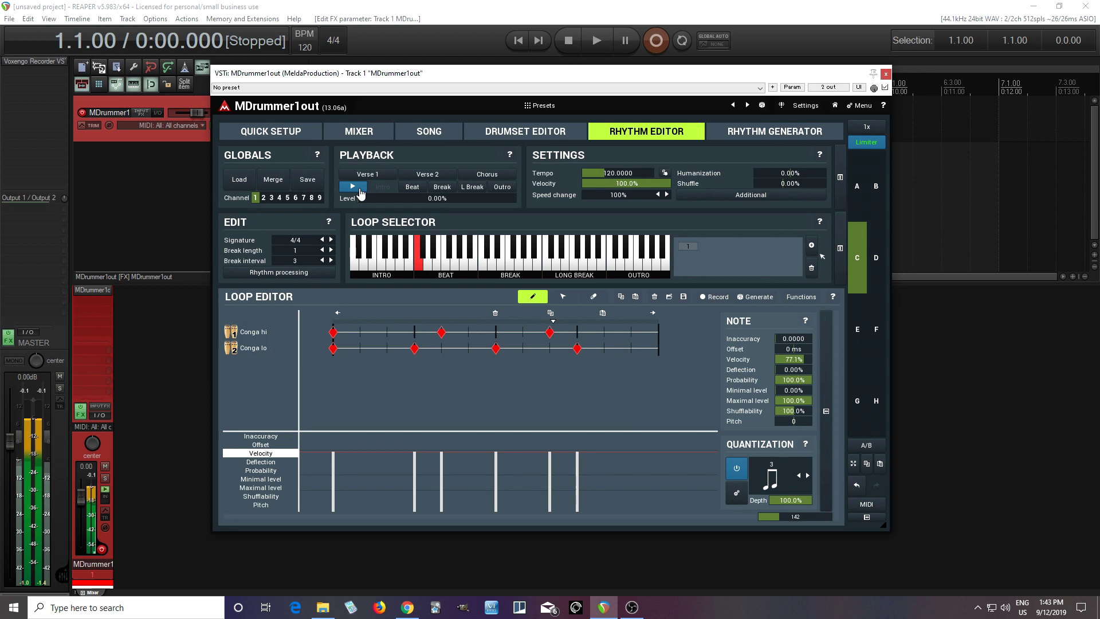
click(359, 189)
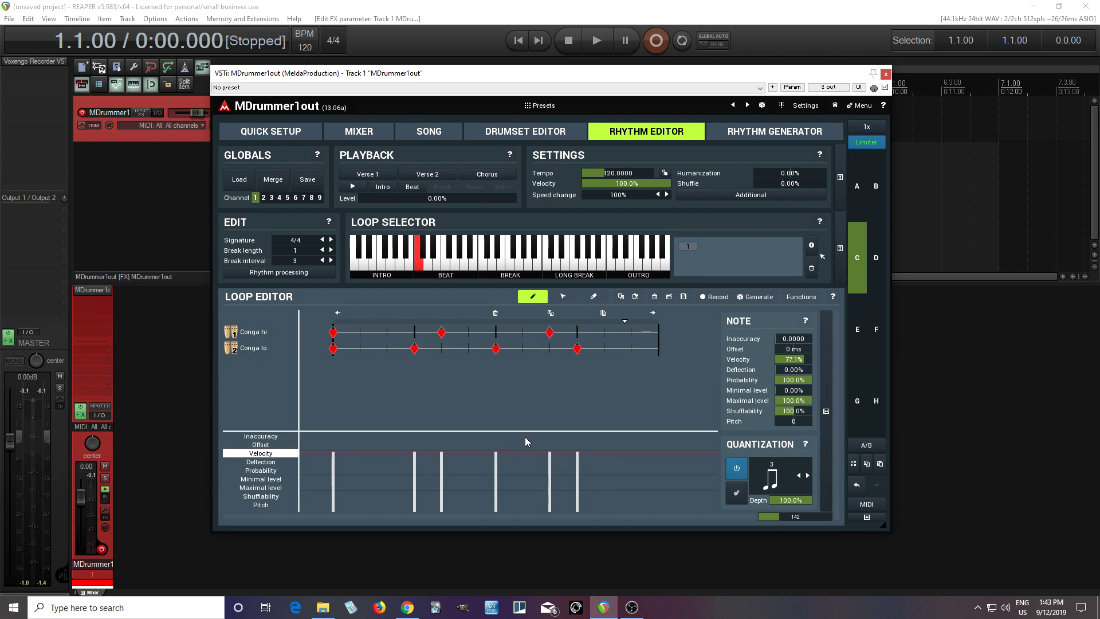
drag(788, 519, 787, 534)
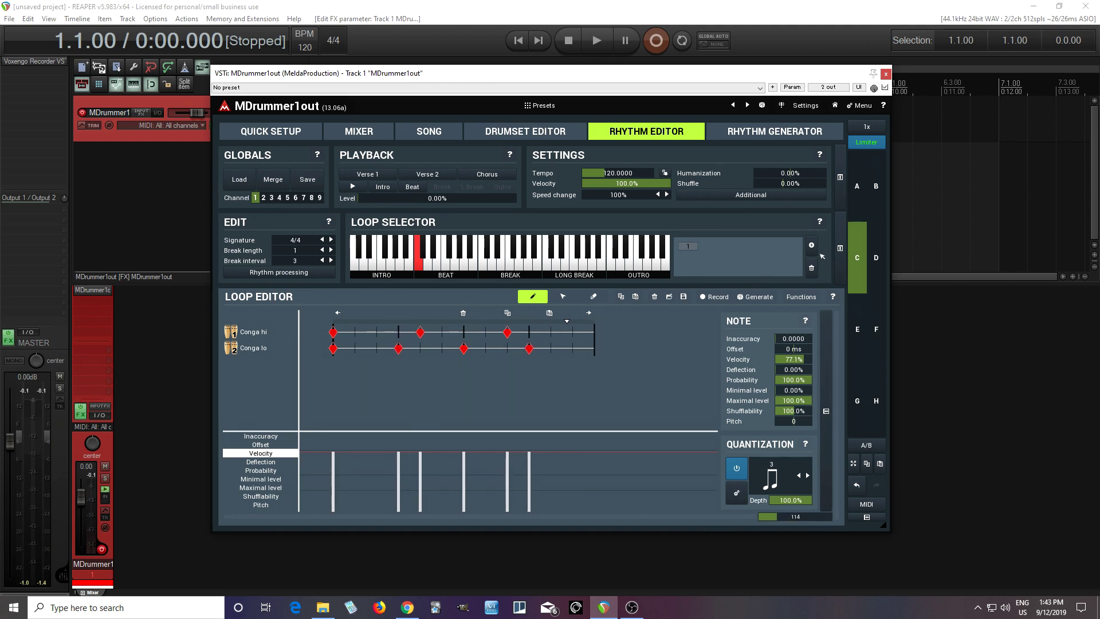
drag(448, 78, 593, 86)
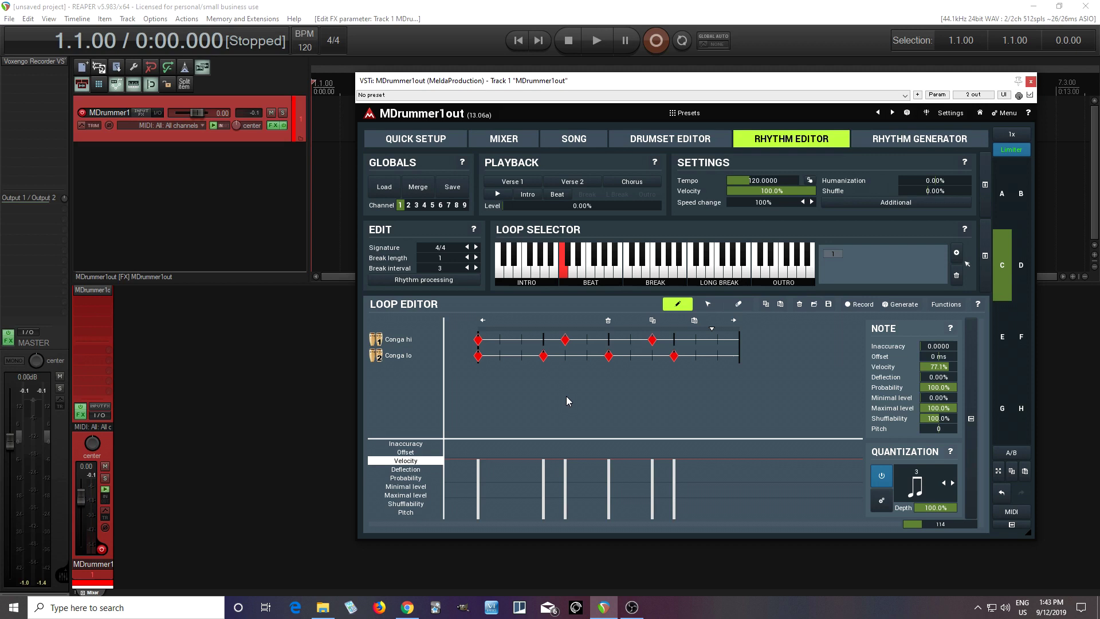
Switch to the channel 2 loop and set its time signature to 3/4.
click(408, 205)
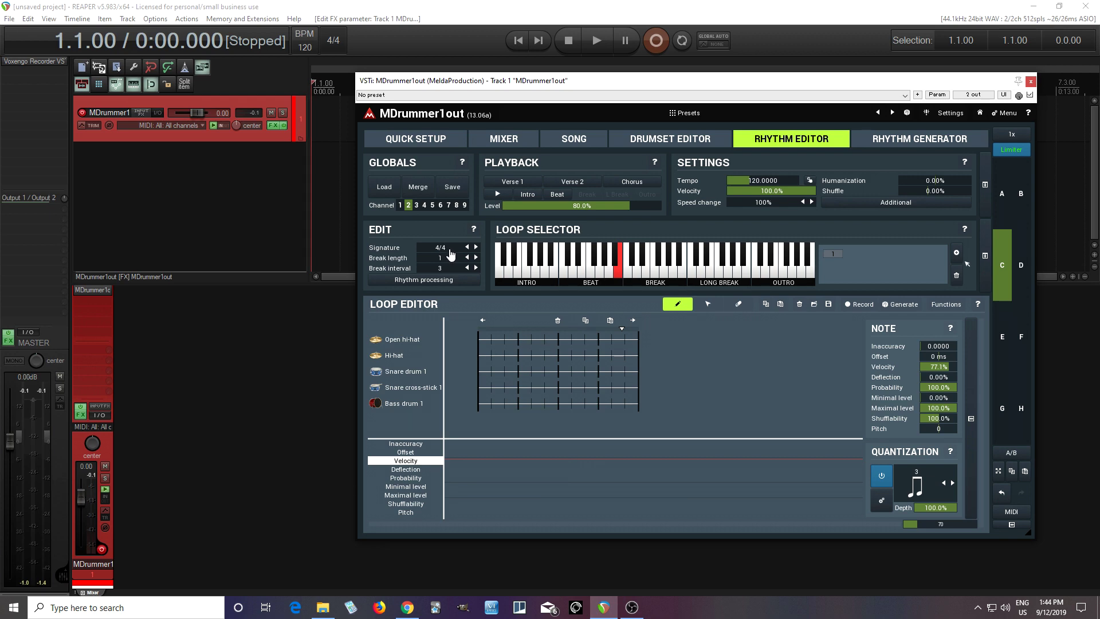
click(446, 251)
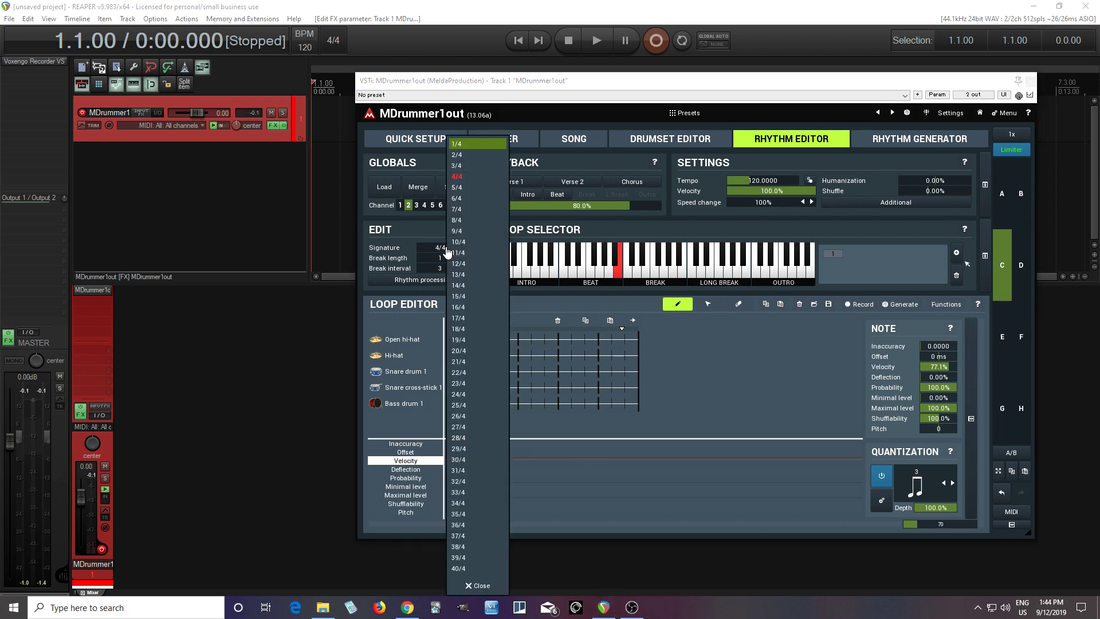
click(465, 165)
Clear the loop's tracks and insert a Shakers 1 track and a Tambourine 1 track.
right_click(413, 353)
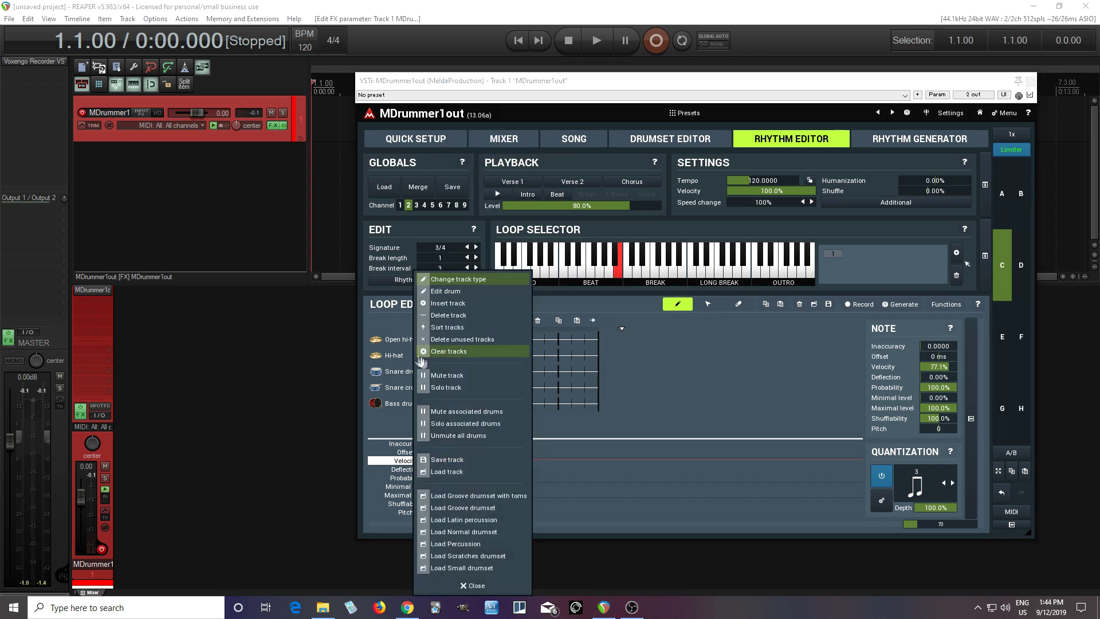
click(438, 360)
right_click(414, 352)
click(436, 361)
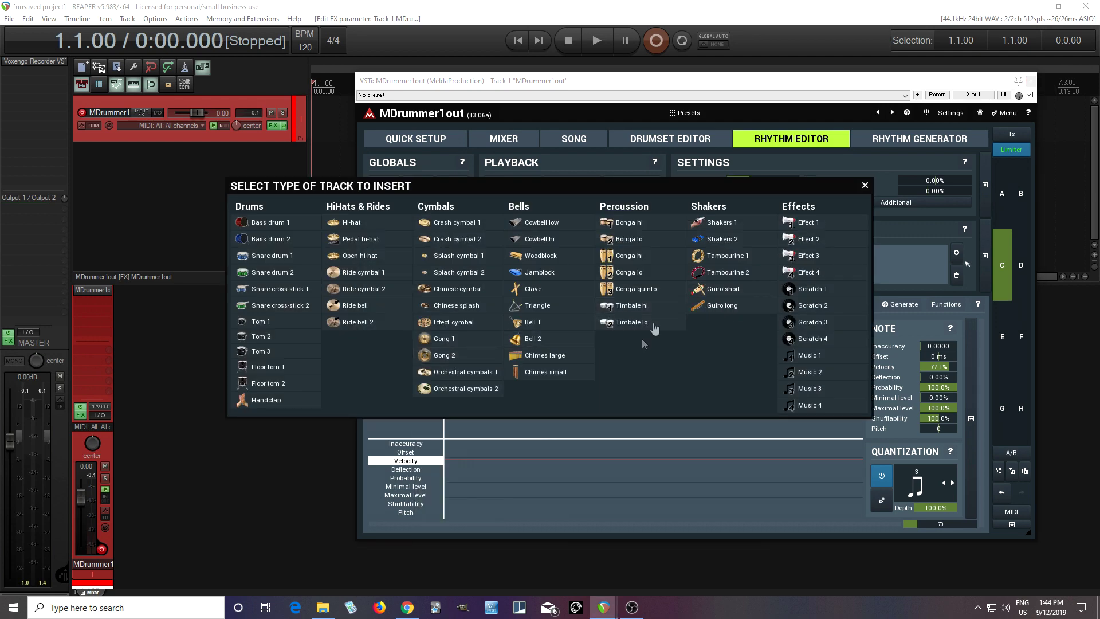
click(723, 224)
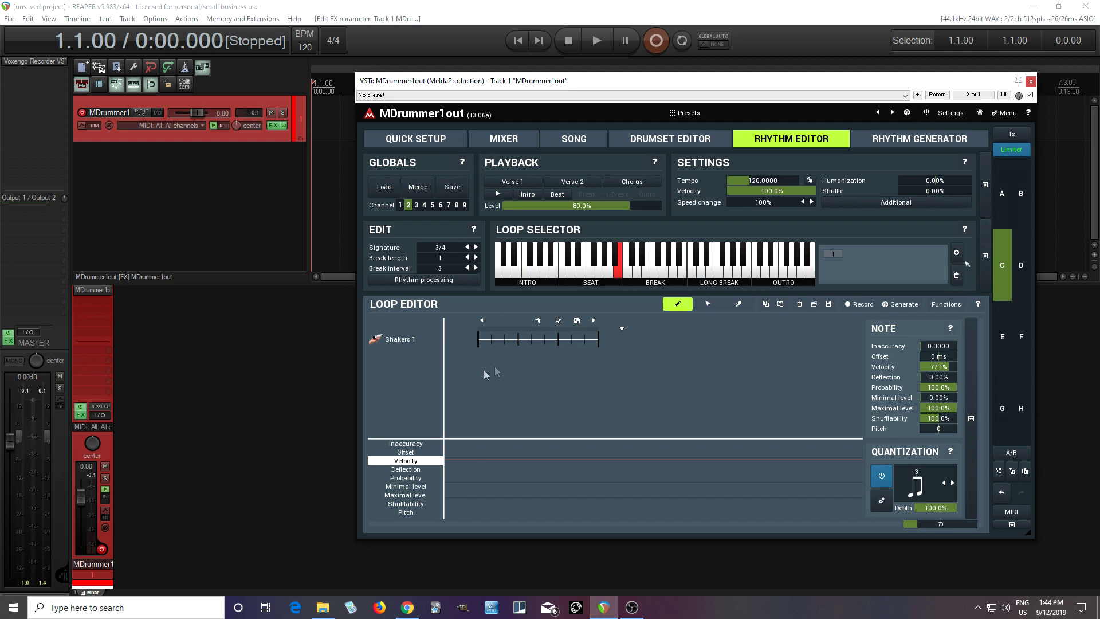
right_click(417, 366)
click(435, 375)
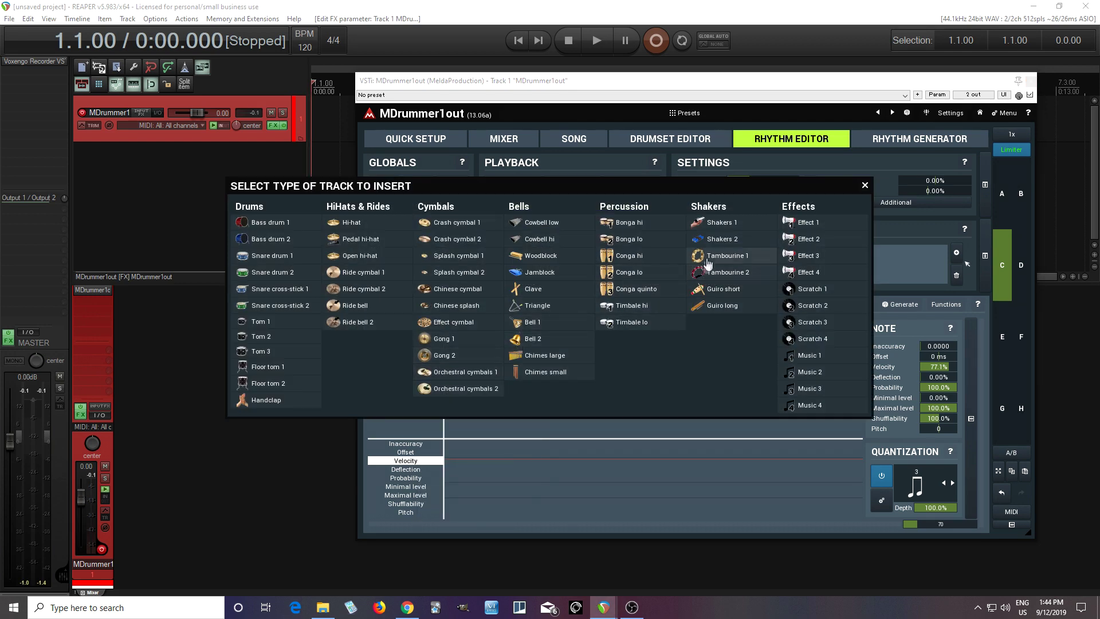
click(739, 257)
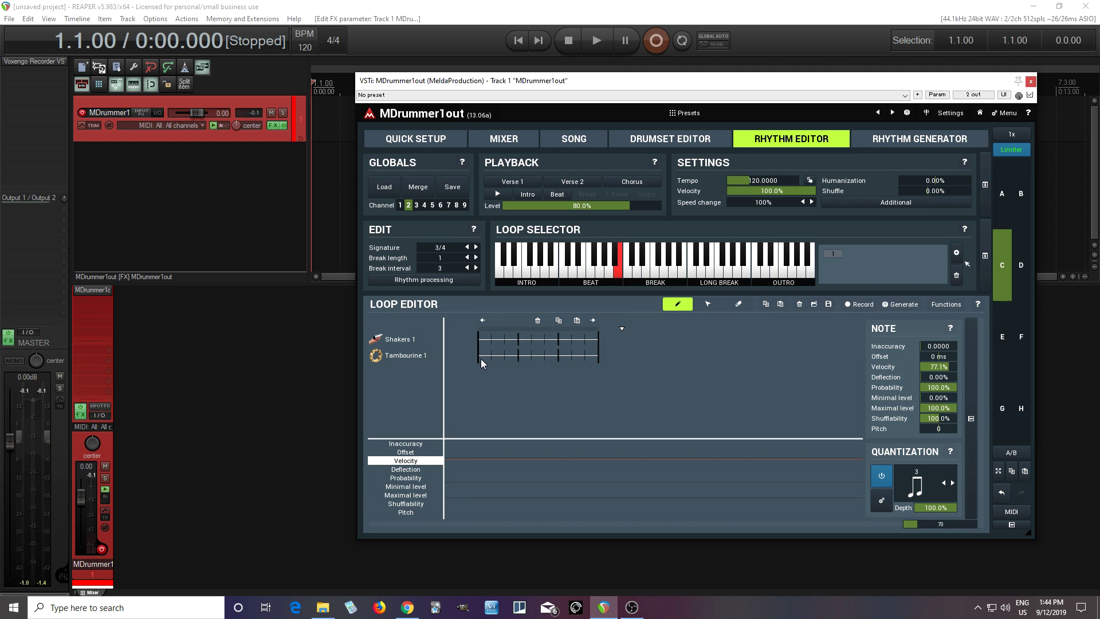
On a 2-division grid, place two Tambourine 1 hits and four Shakers 1 hits, then audition the pattern.
click(933, 485)
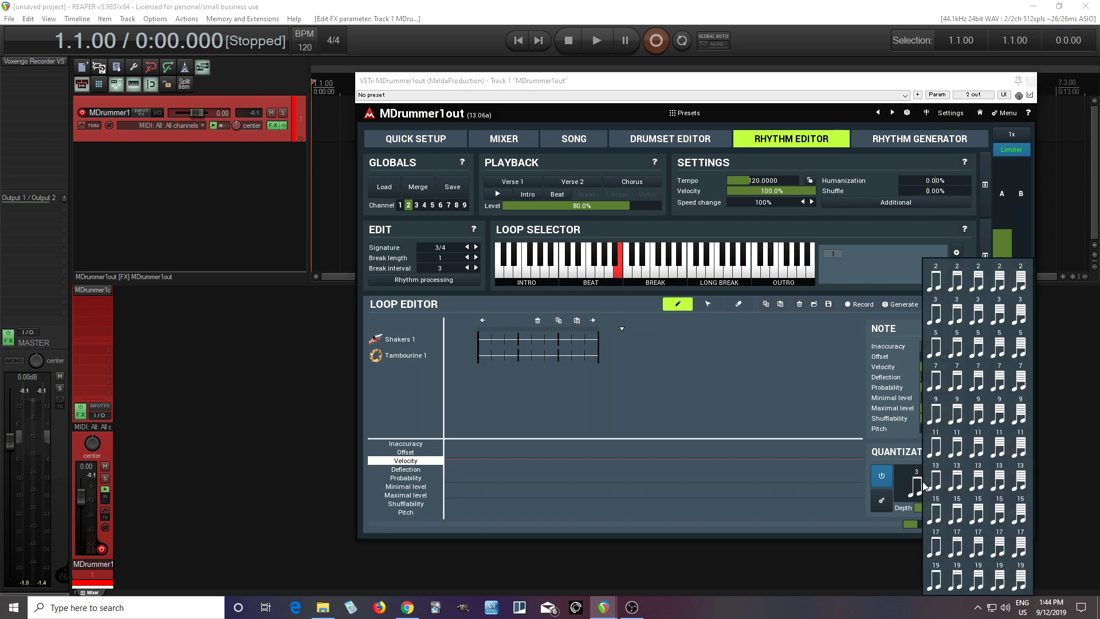
click(935, 277)
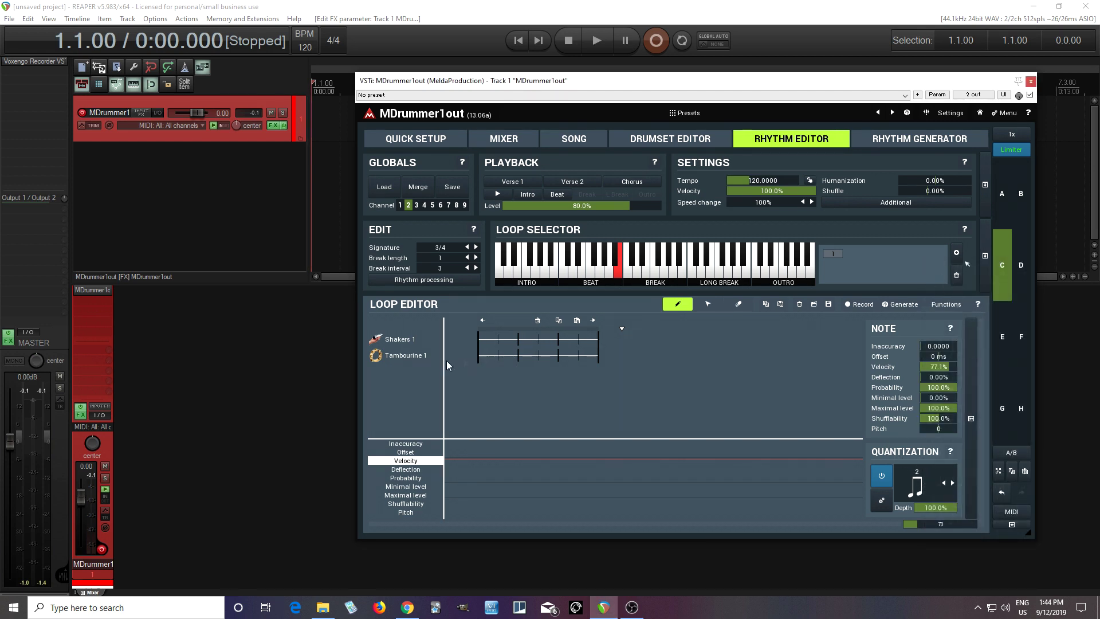
click(479, 357)
click(538, 356)
click(498, 339)
click(518, 340)
click(558, 340)
click(579, 340)
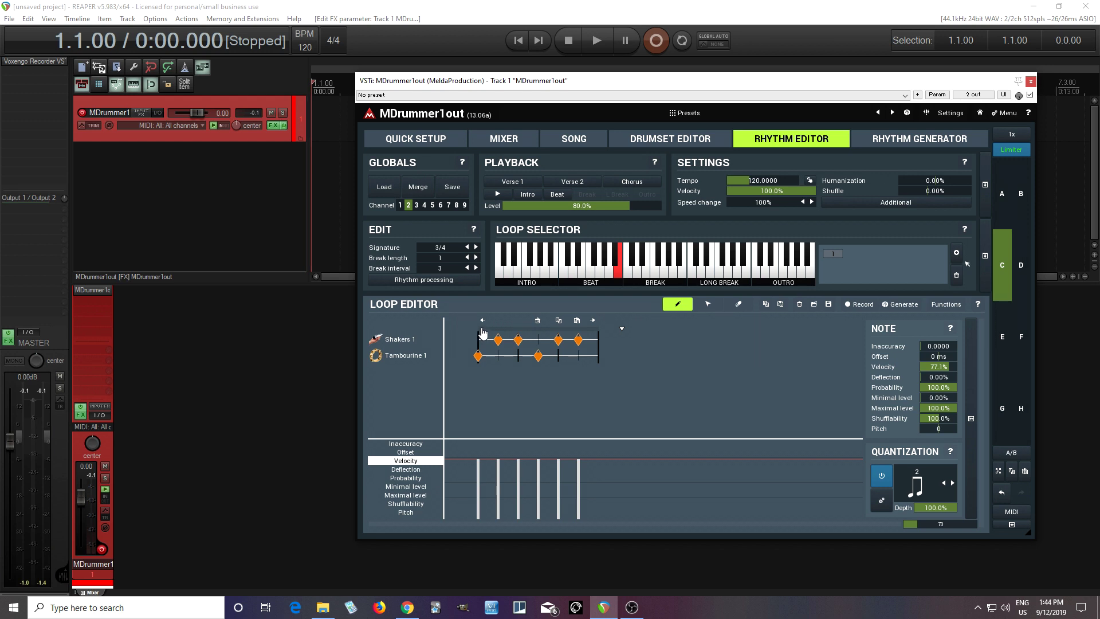
click(497, 194)
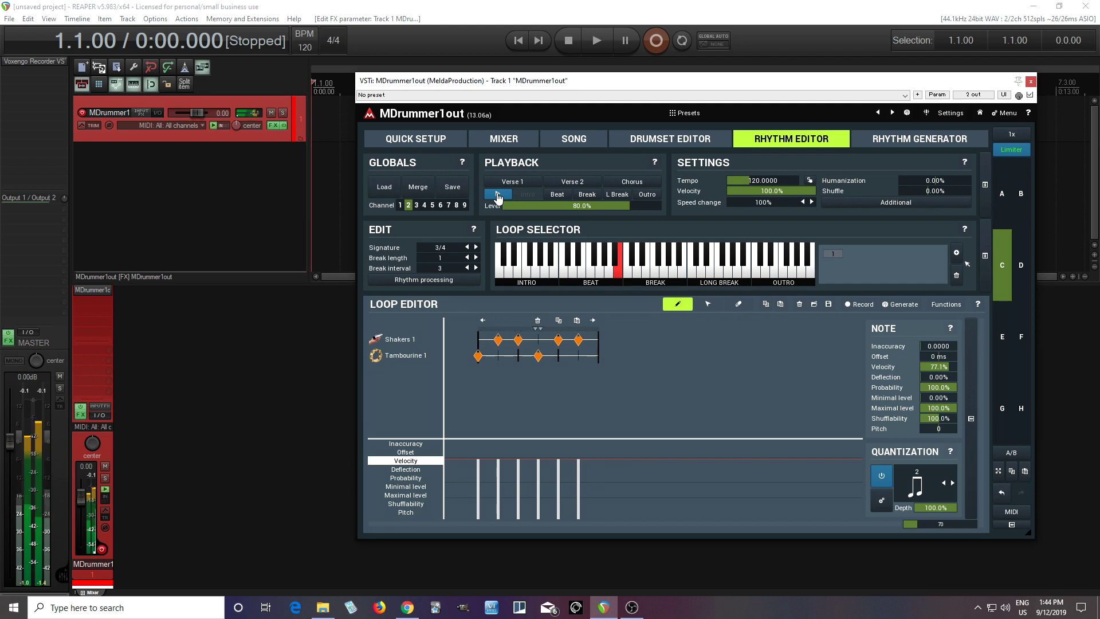
click(498, 195)
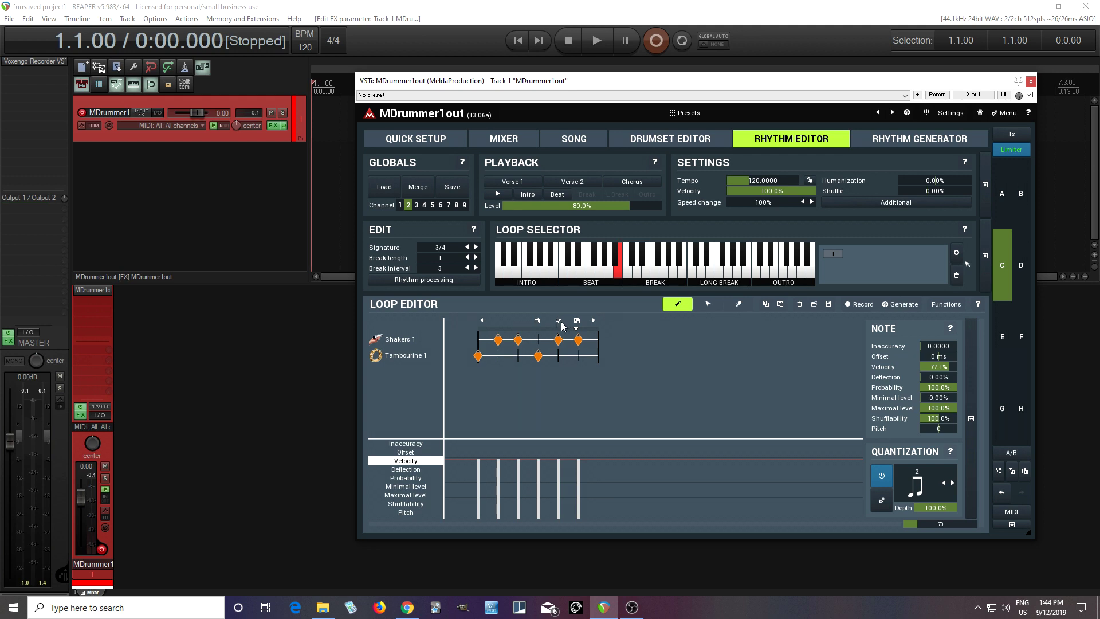
Paste the pattern into an empty second beat loop, delete unused tracks, and return to channel 1.
click(564, 269)
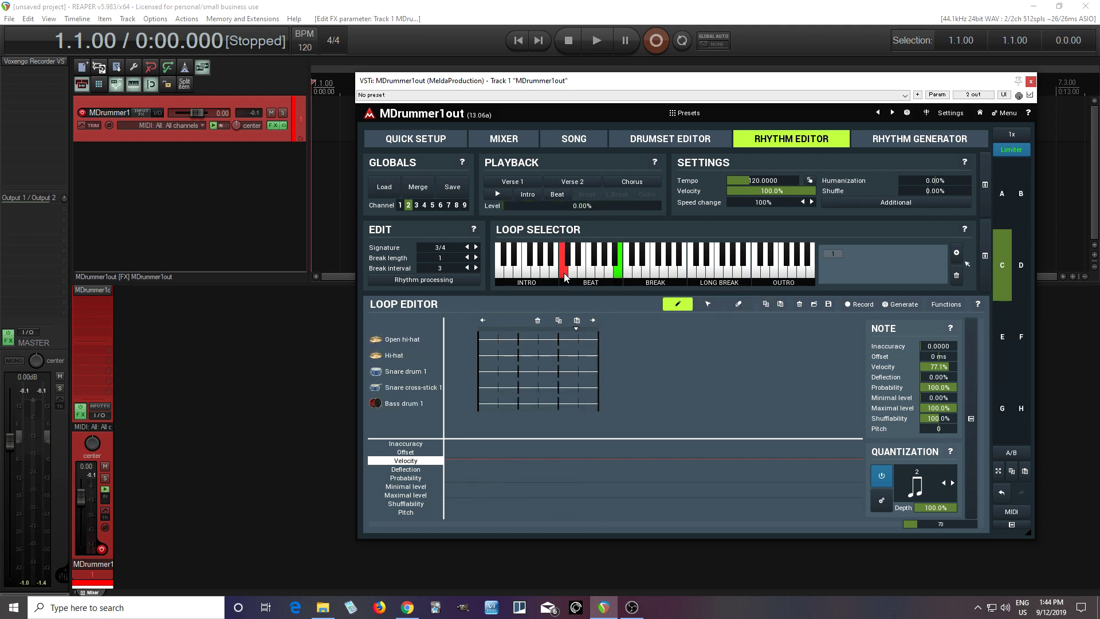
click(578, 322)
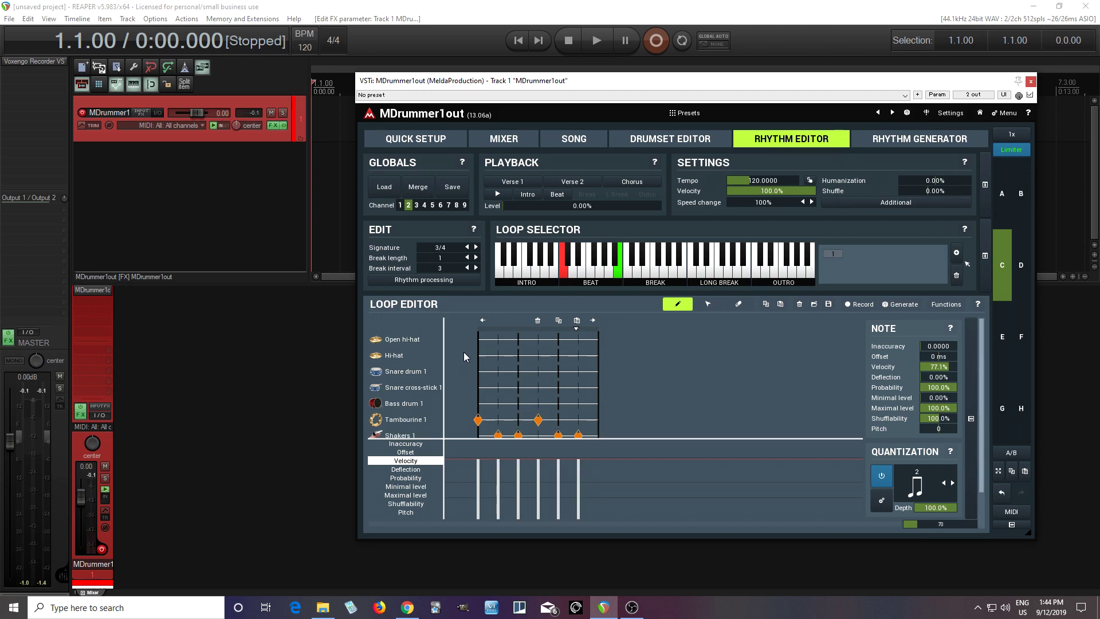
right_click(421, 341)
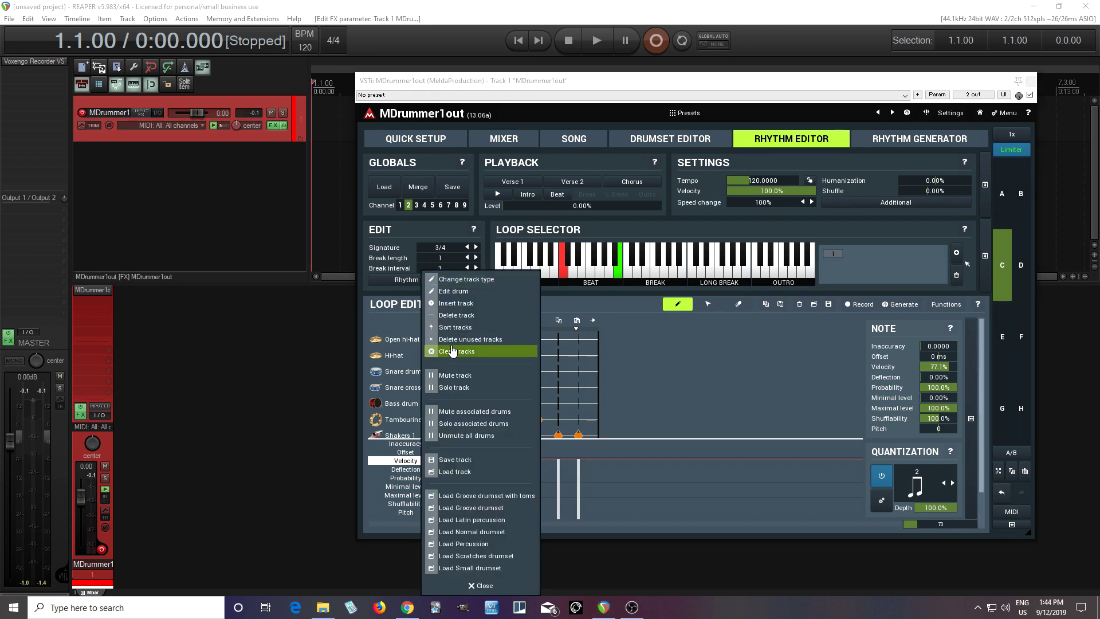
click(452, 339)
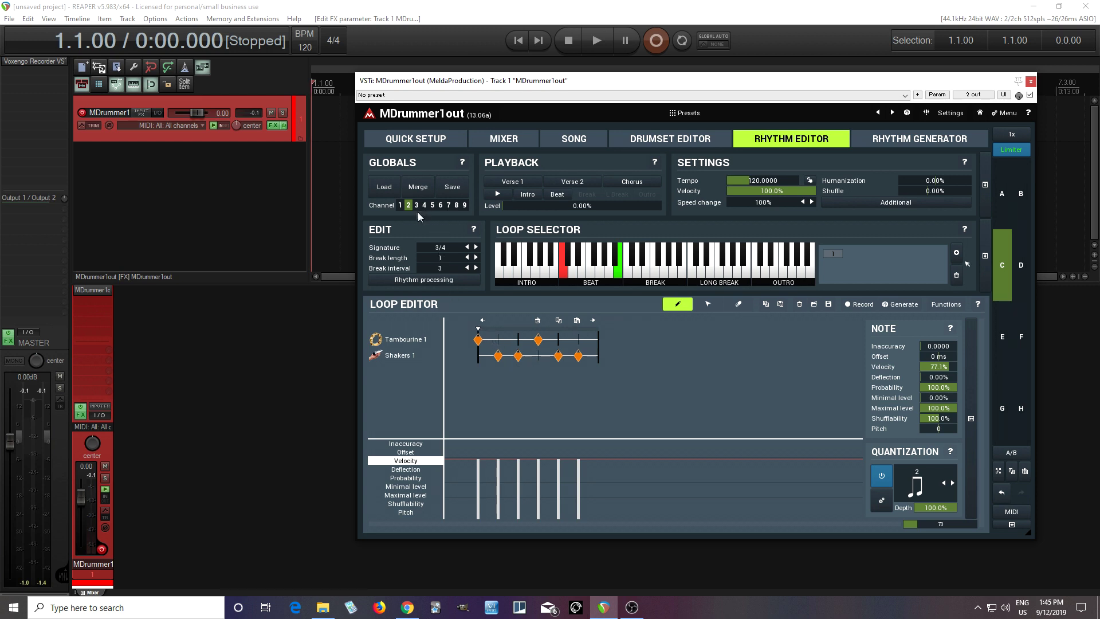
click(400, 205)
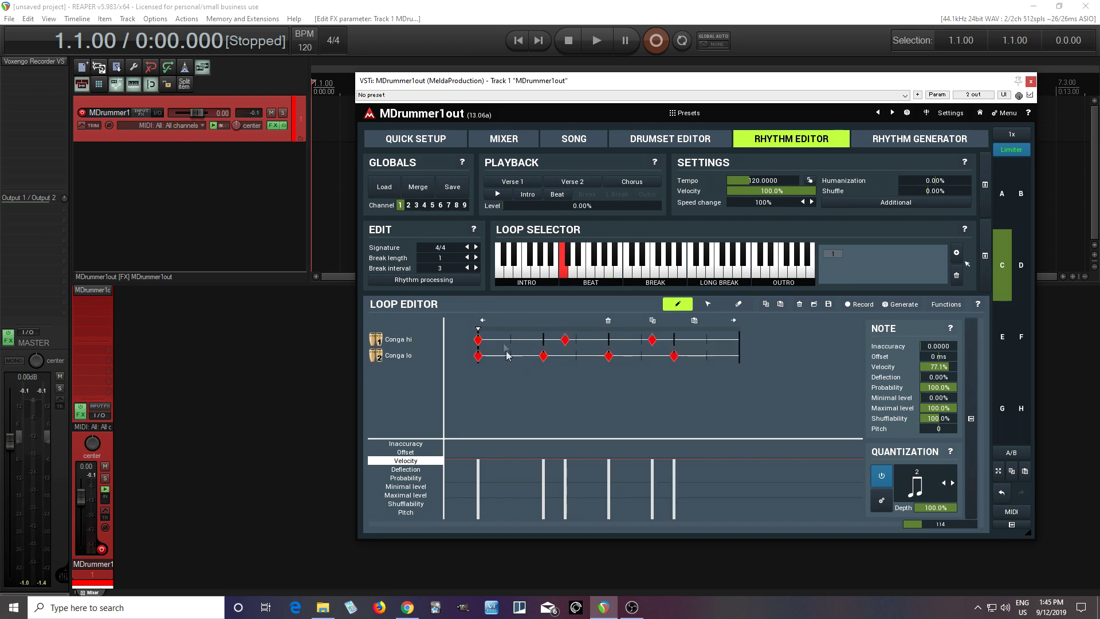
drag(516, 86, 570, 101)
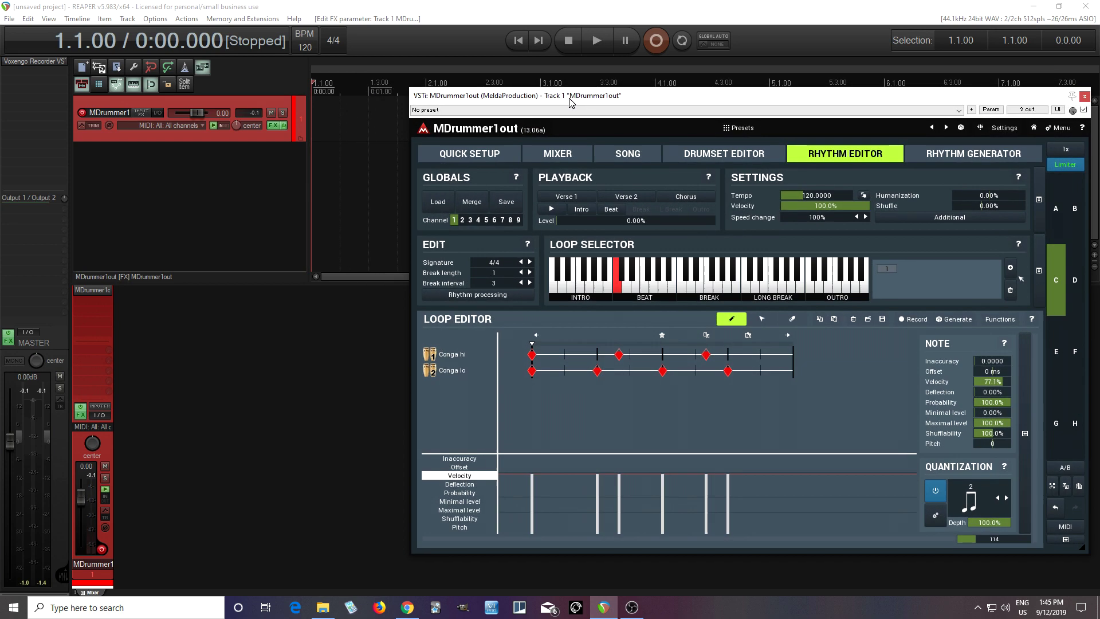
Insert an empty MIDI item on the MDrummer track and stretch it to about seven bars.
right_click(317, 110)
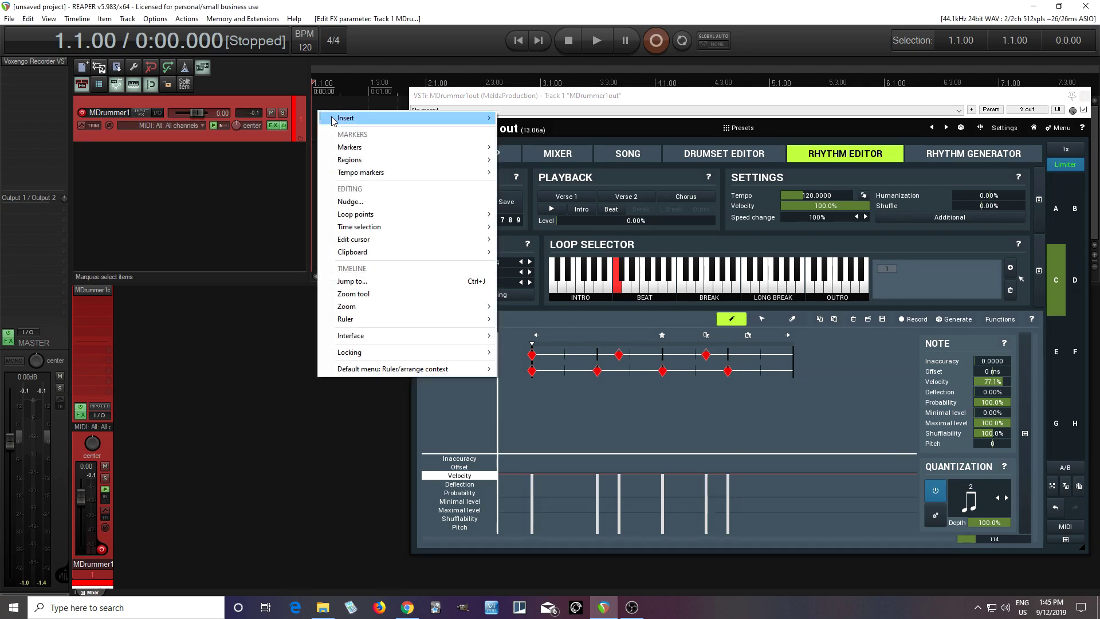
mouse_move(333, 121)
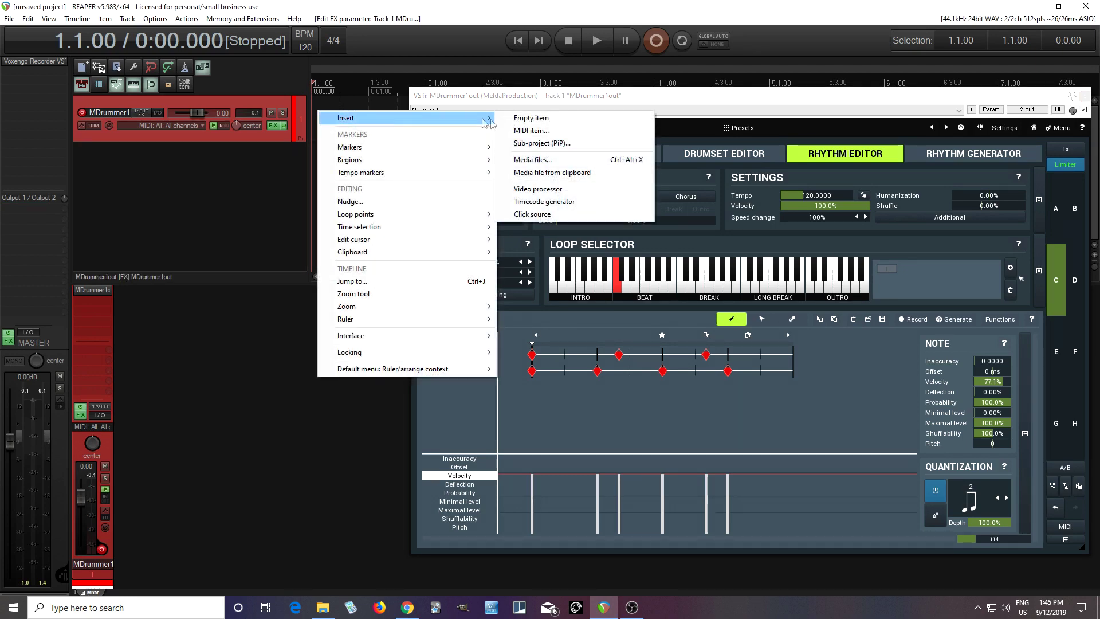
click(532, 134)
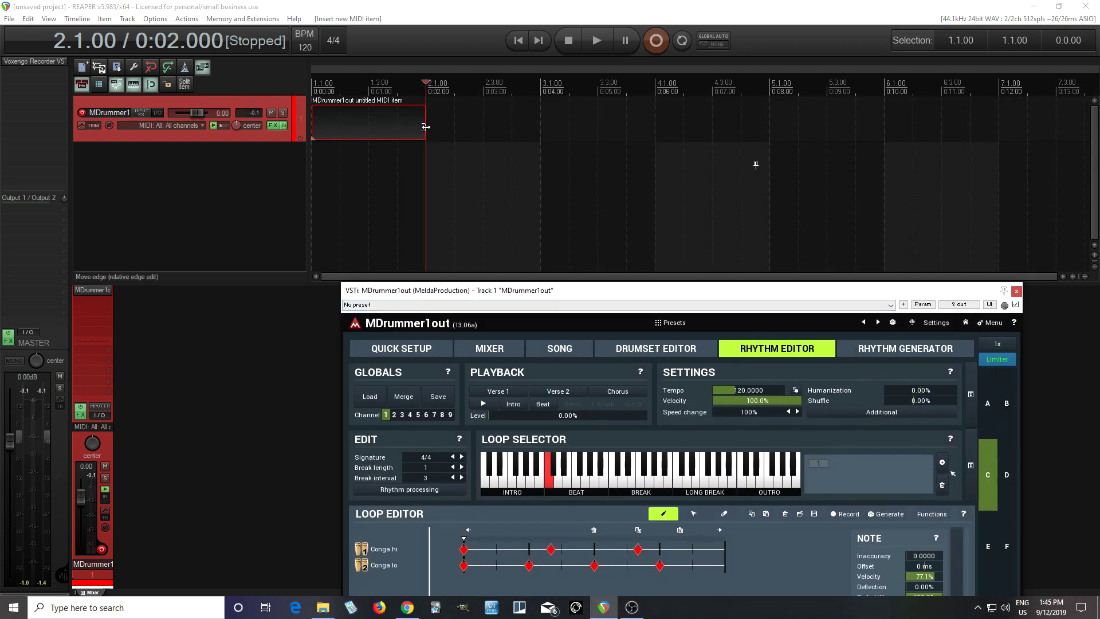
drag(426, 126, 950, 120)
Open the MIDI item in the MIDI editor and draw a short C1 note near bar 1.
scroll(346, 125, down, 5)
double_click(324, 122)
drag(375, 182, 470, 72)
scroll(460, 288, down, 3)
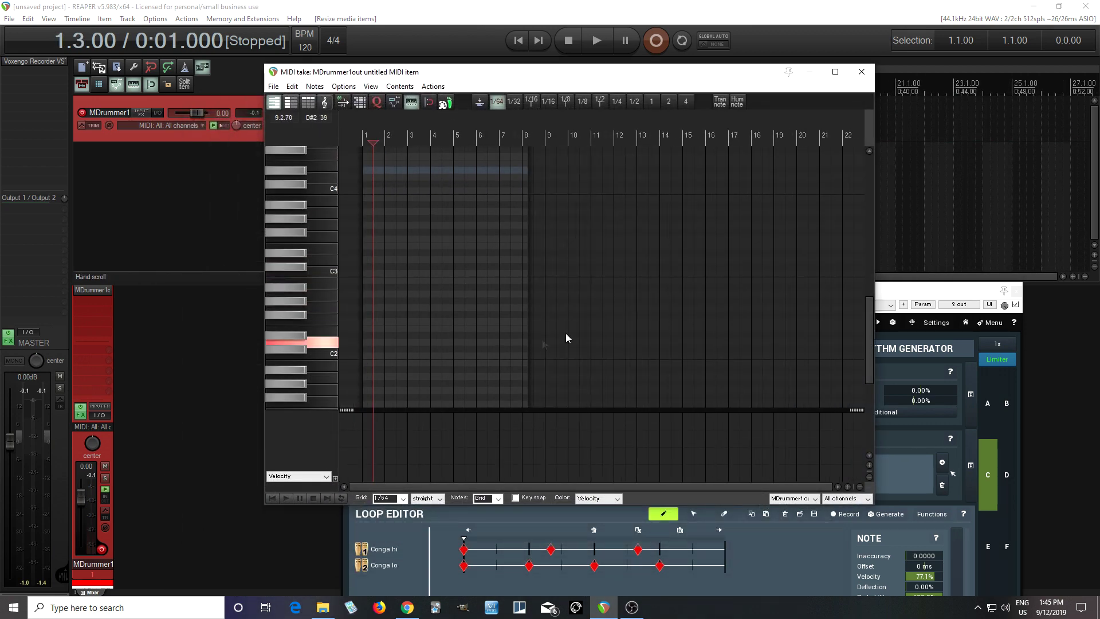
drag(869, 318, 867, 351)
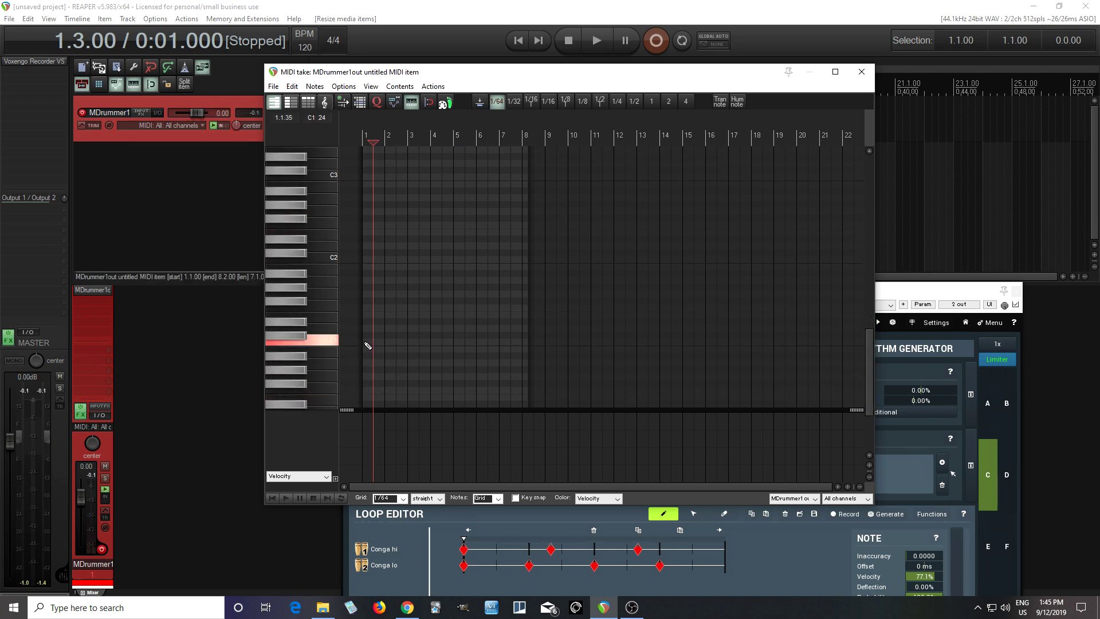
click(368, 345)
Move the MDrummer window aside and drag the C1 note to the item's very start.
scroll(390, 349, up, 5)
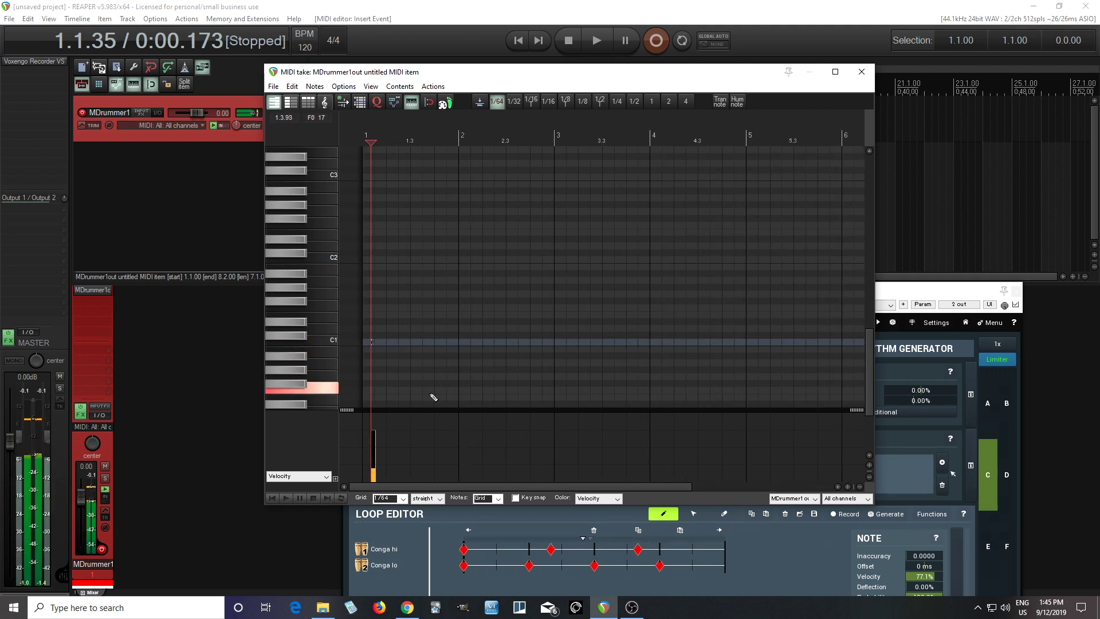
click(892, 306)
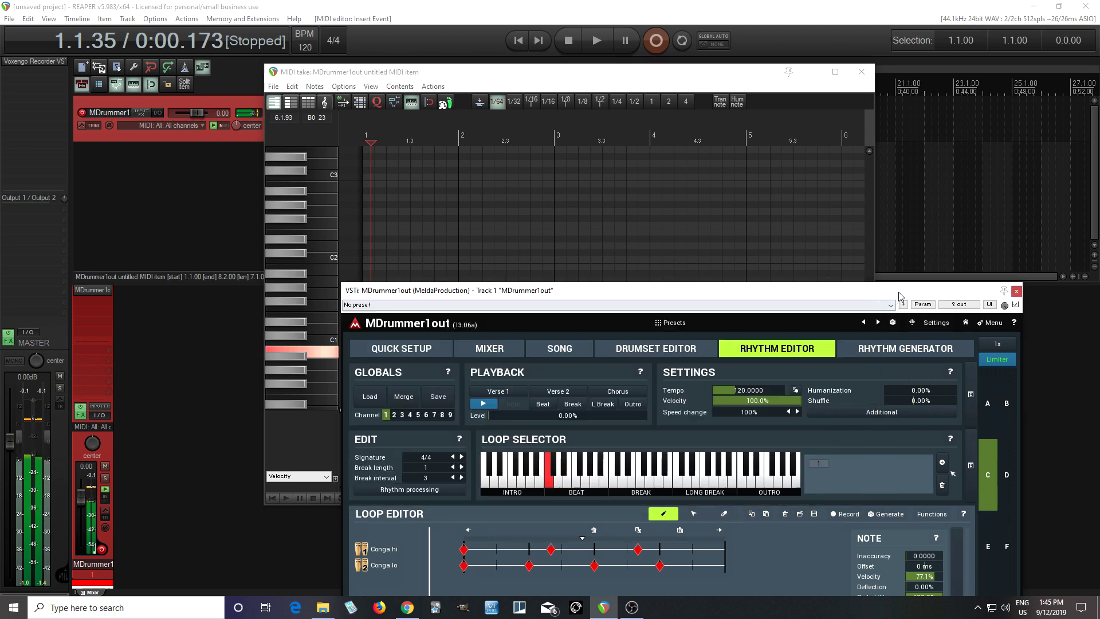
drag(432, 281, 582, 268)
scroll(400, 357, up, 5)
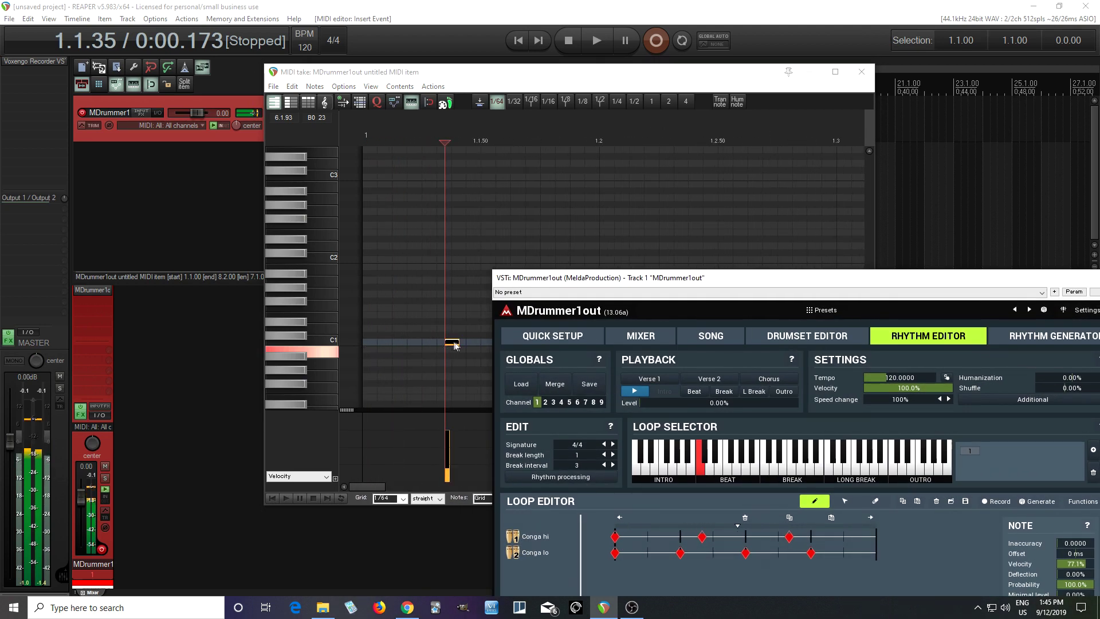
drag(453, 345, 370, 346)
In MDrummer, check the channel 2 shaker loop, return to channel 1, and preview the C1 note.
click(892, 312)
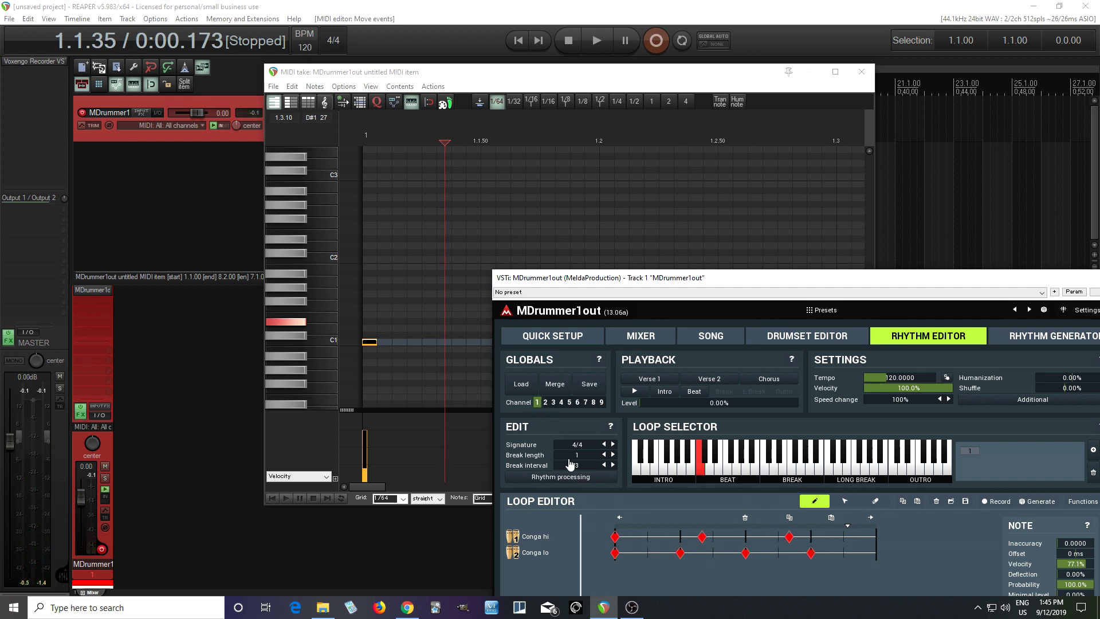
click(546, 404)
click(537, 402)
click(367, 339)
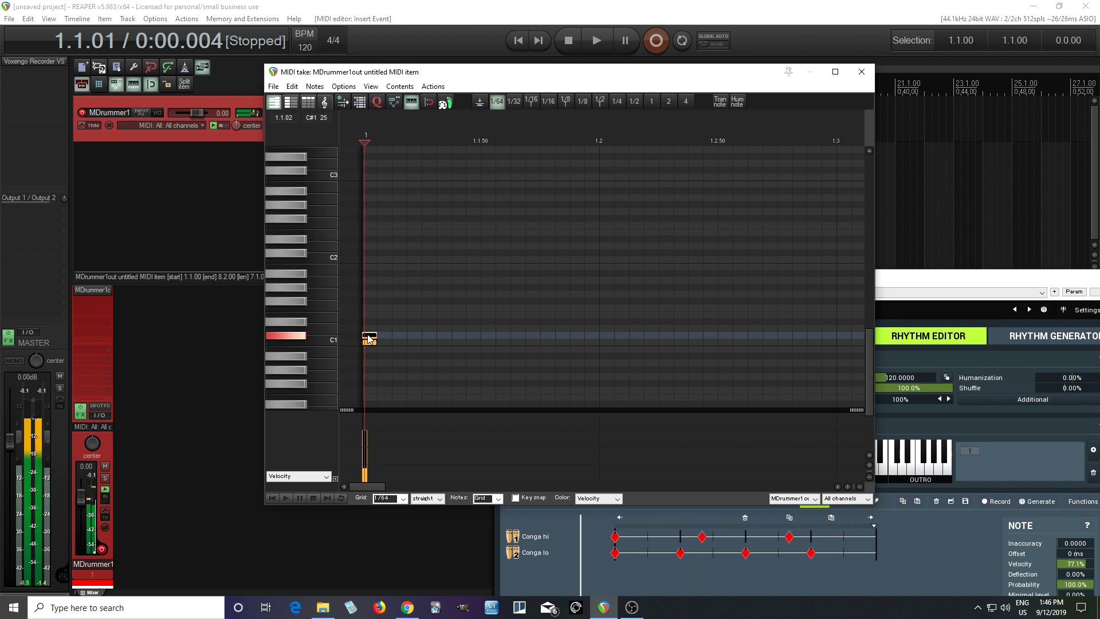
click(886, 332)
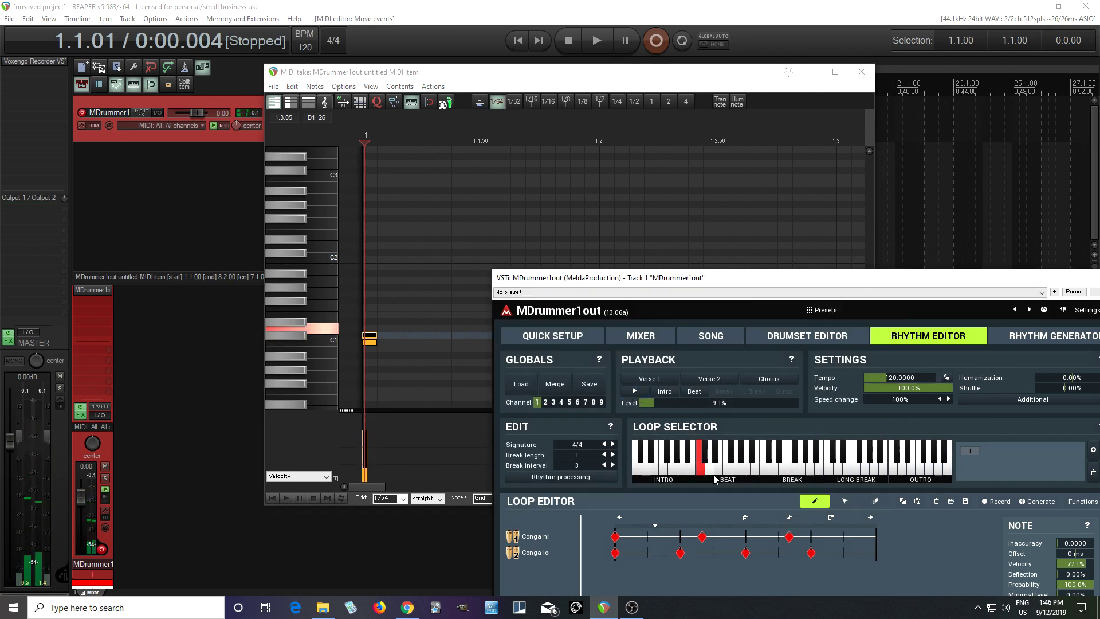
Assign the start note to MIDI channel 2 in Note Properties, then drag its end to lengthen it.
right_click(370, 339)
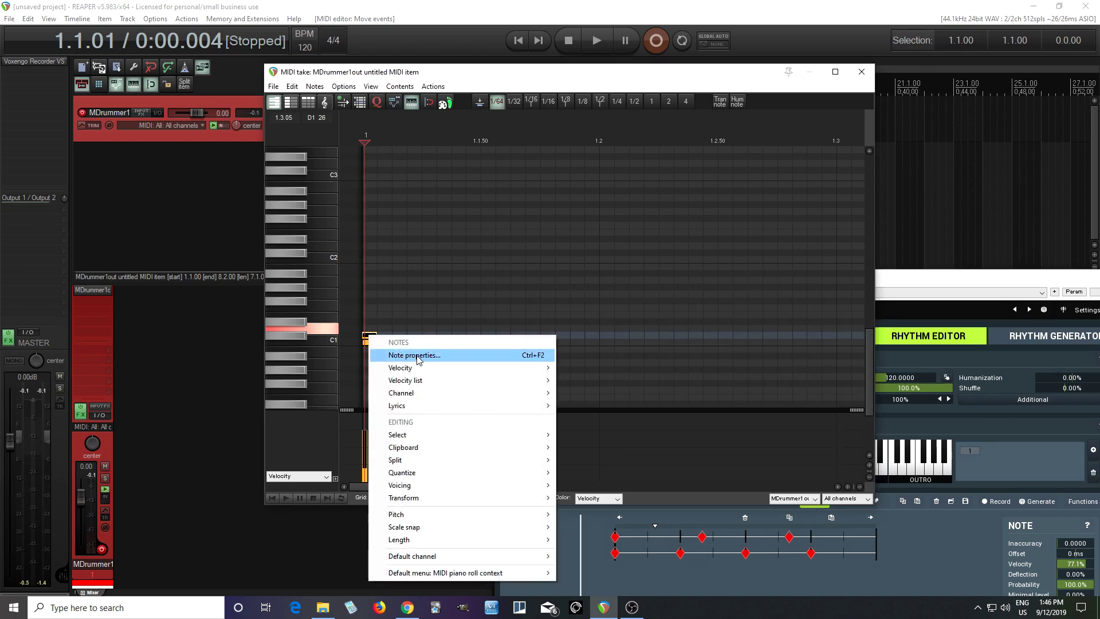
click(417, 356)
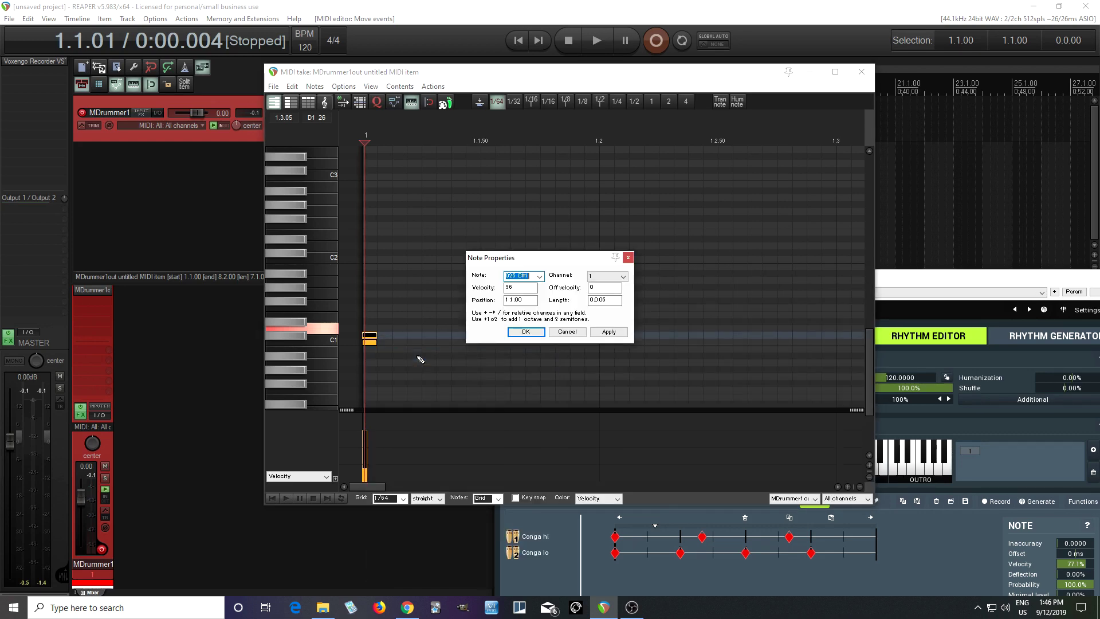
click(612, 278)
click(605, 292)
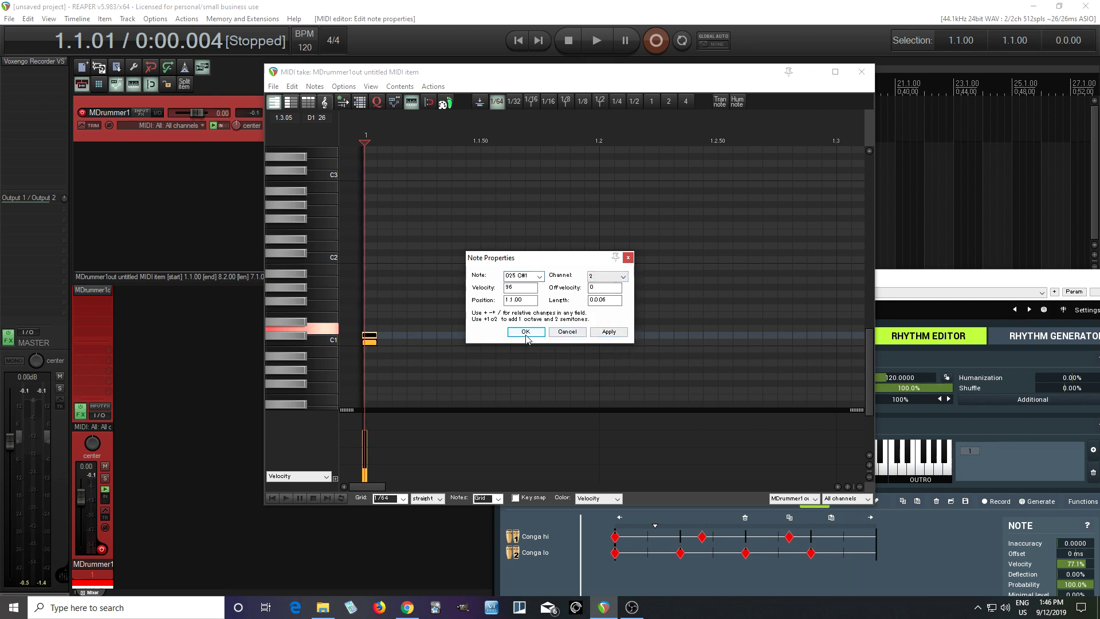
click(526, 332)
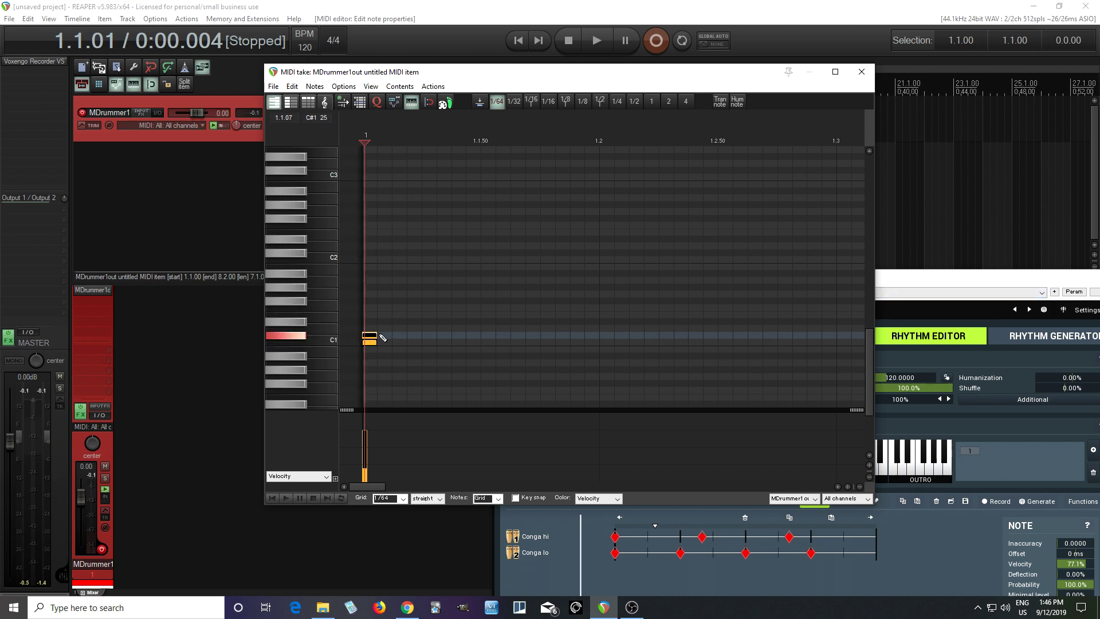
mouse_move(381, 339)
mouse_down()
mouse_move(444, 336)
mouse_move(396, 343)
mouse_up()
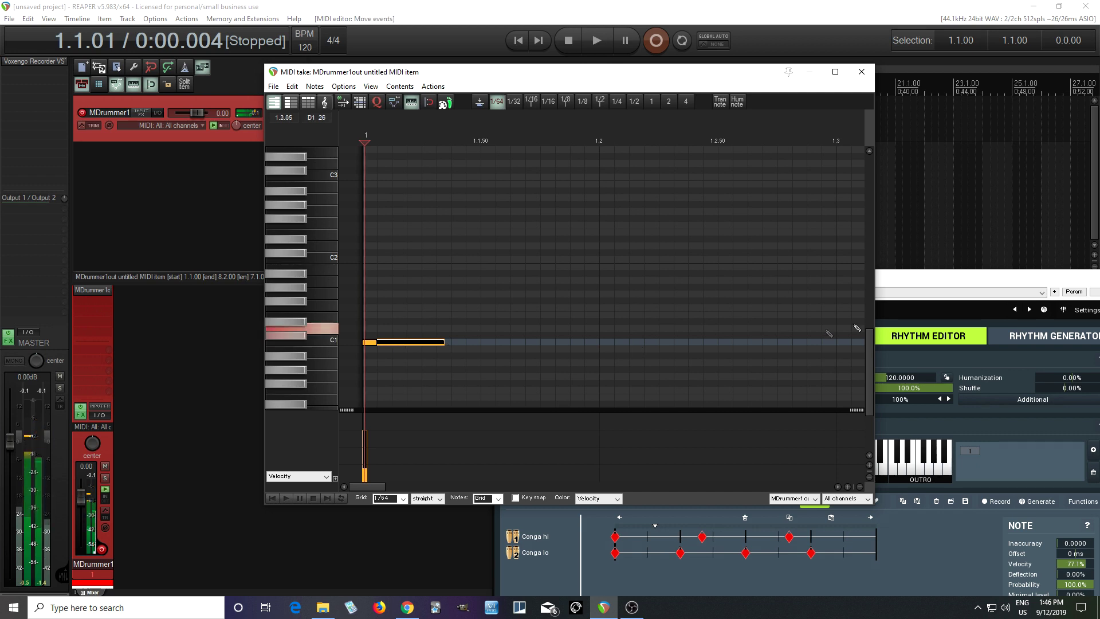
Bring MDrummer forward, preview the channel 2 loop, and rewind REAPER playback to the start.
click(920, 290)
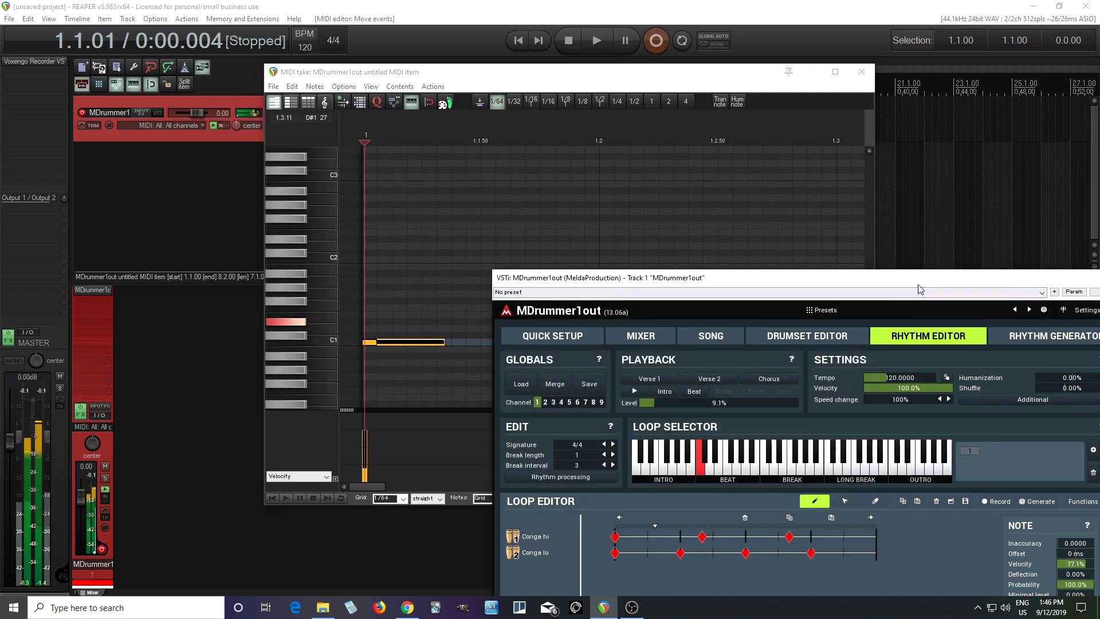
click(546, 402)
click(634, 391)
click(633, 392)
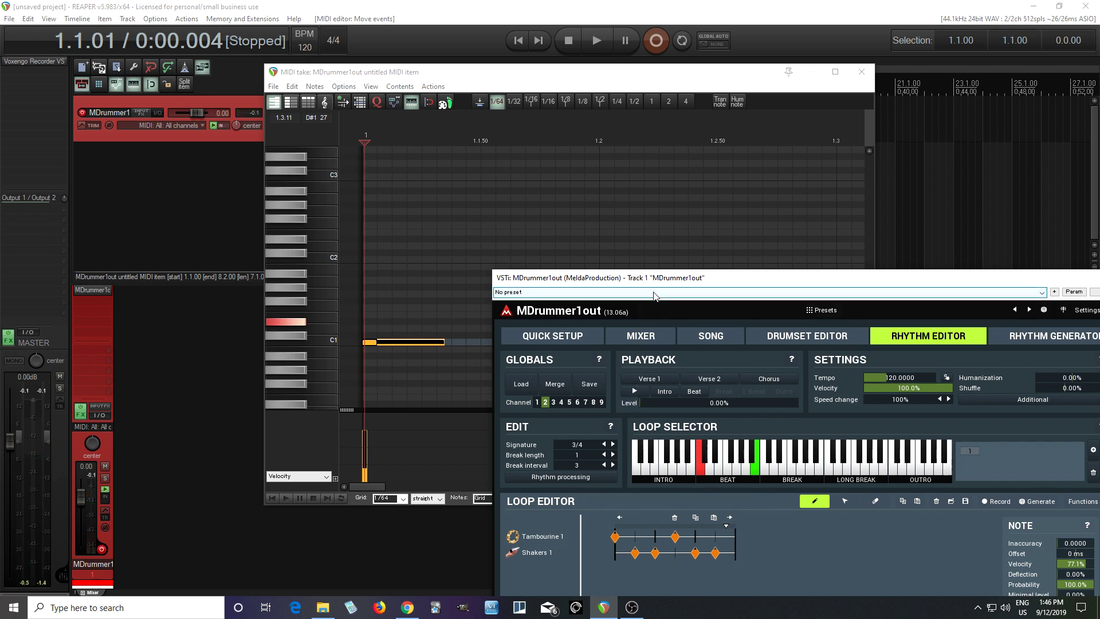
click(518, 40)
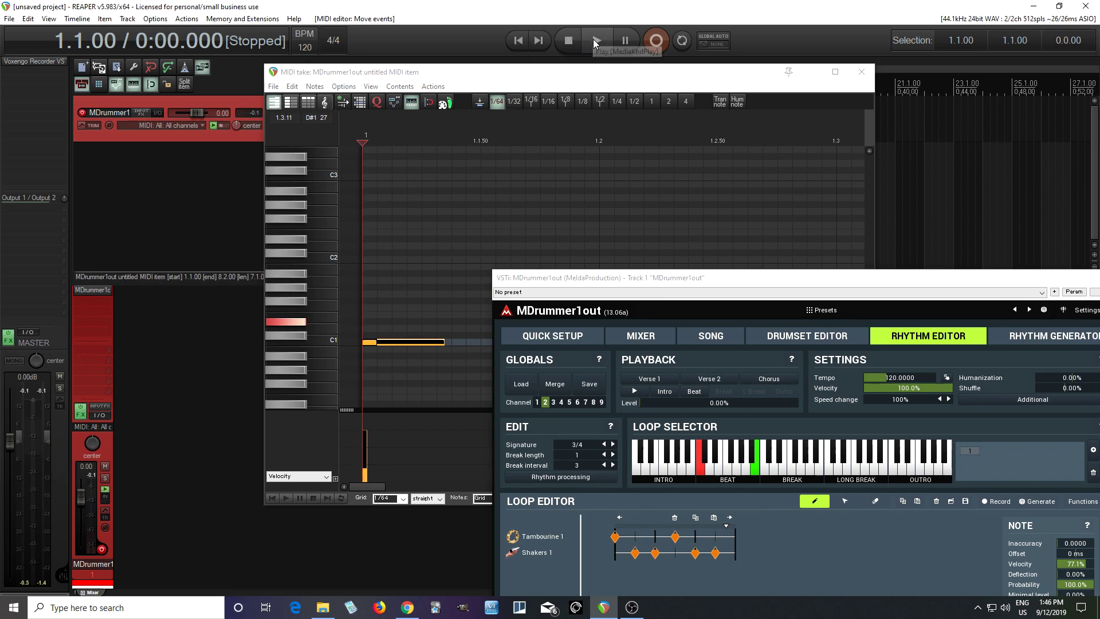
During REAPER playback, switch from the channel 1 conga loop to the 3/4 tambourine-shaker loop, then stop on congas.
mouse_move(706, 287)
mouse_down()
mouse_move(655, 177)
mouse_move(653, 135)
mouse_move(618, 133)
mouse_up()
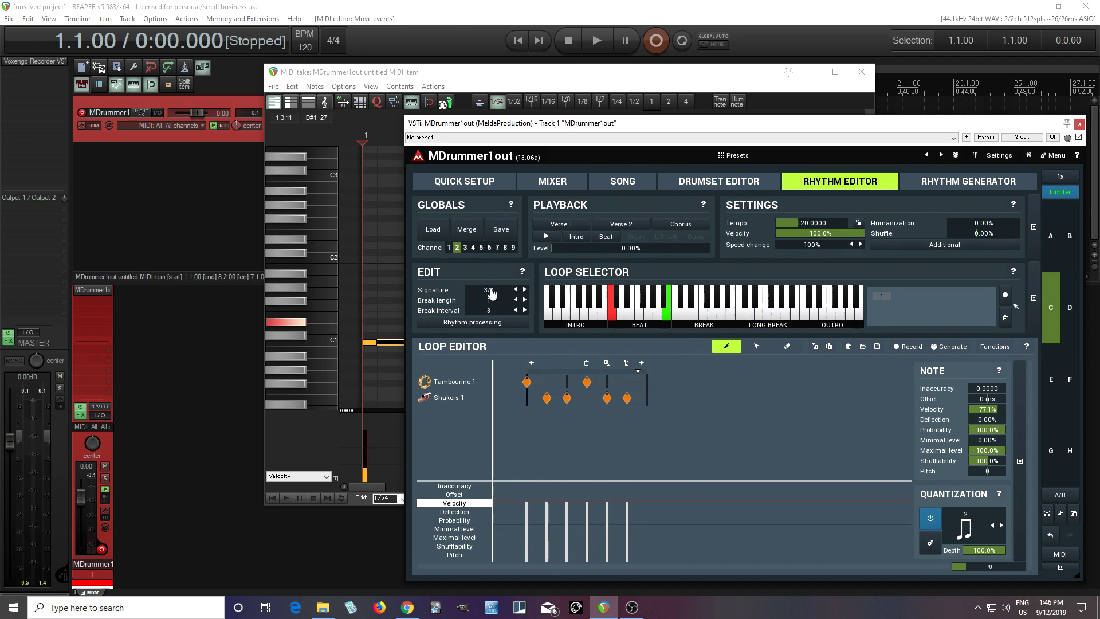
click(449, 248)
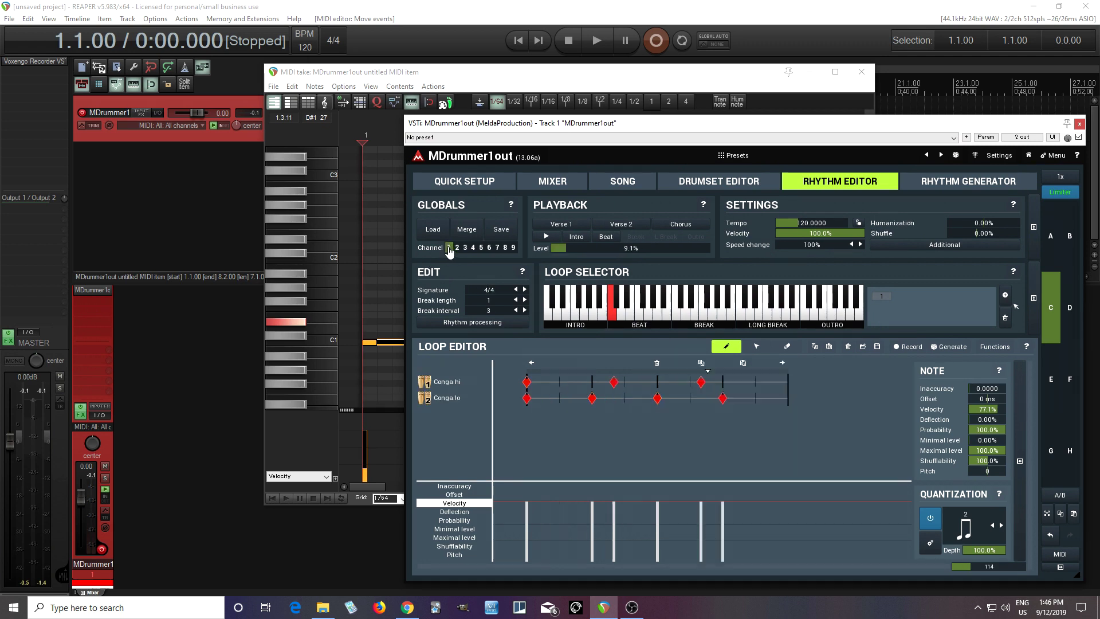
click(594, 40)
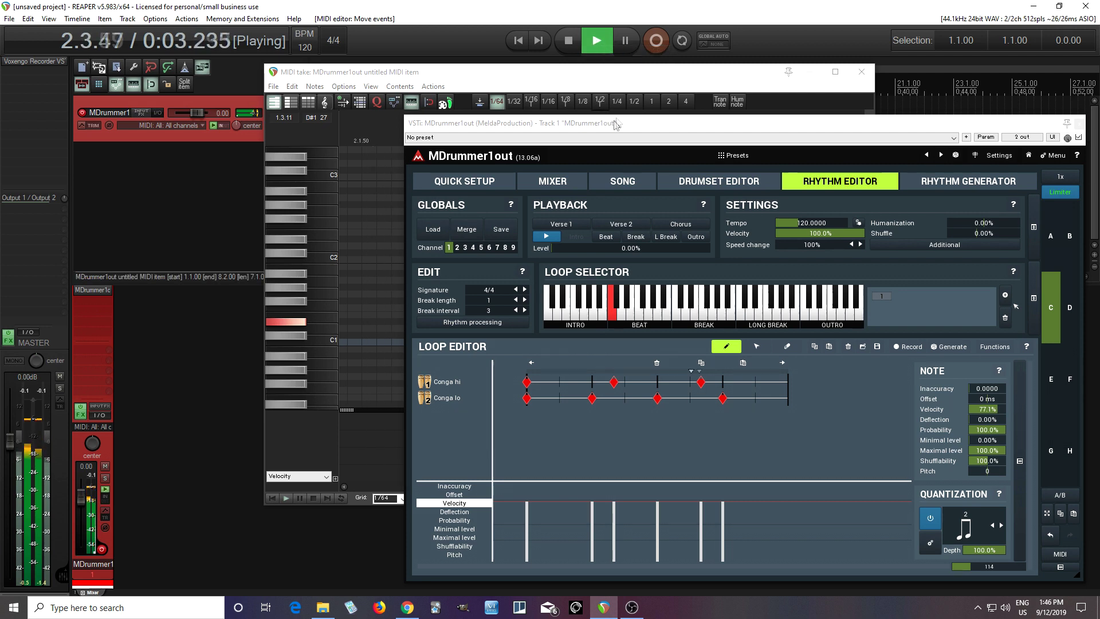
click(457, 248)
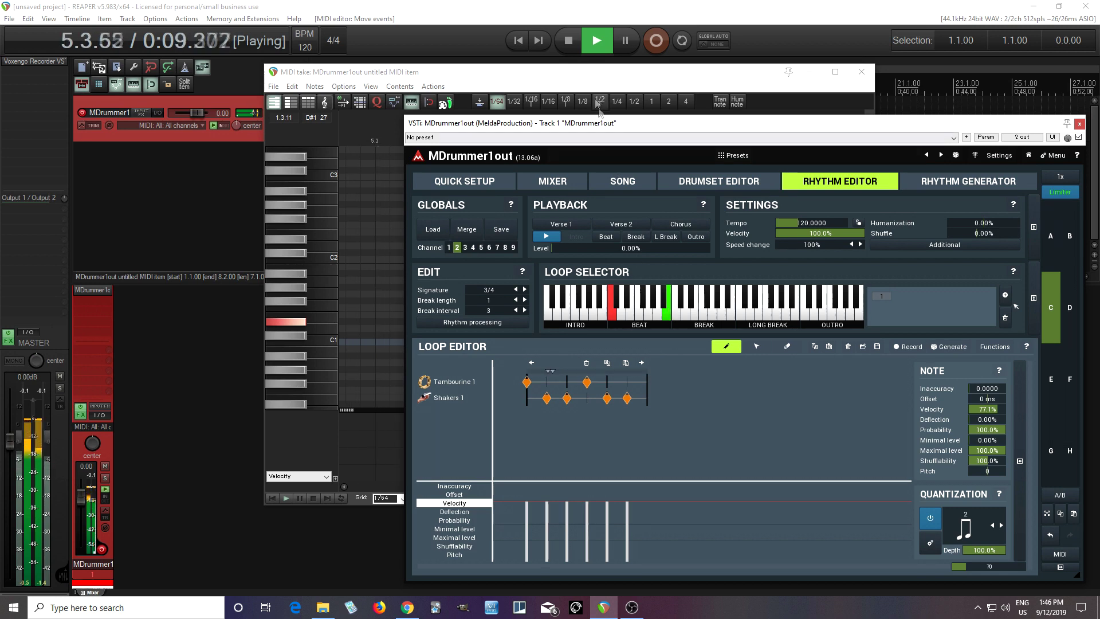
click(568, 40)
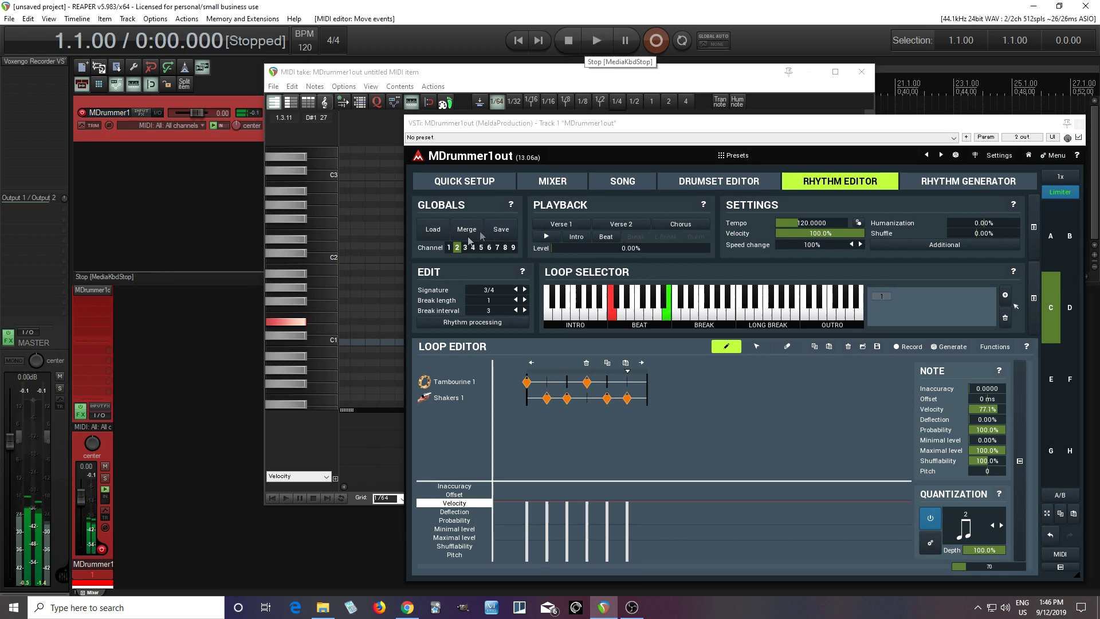
click(449, 248)
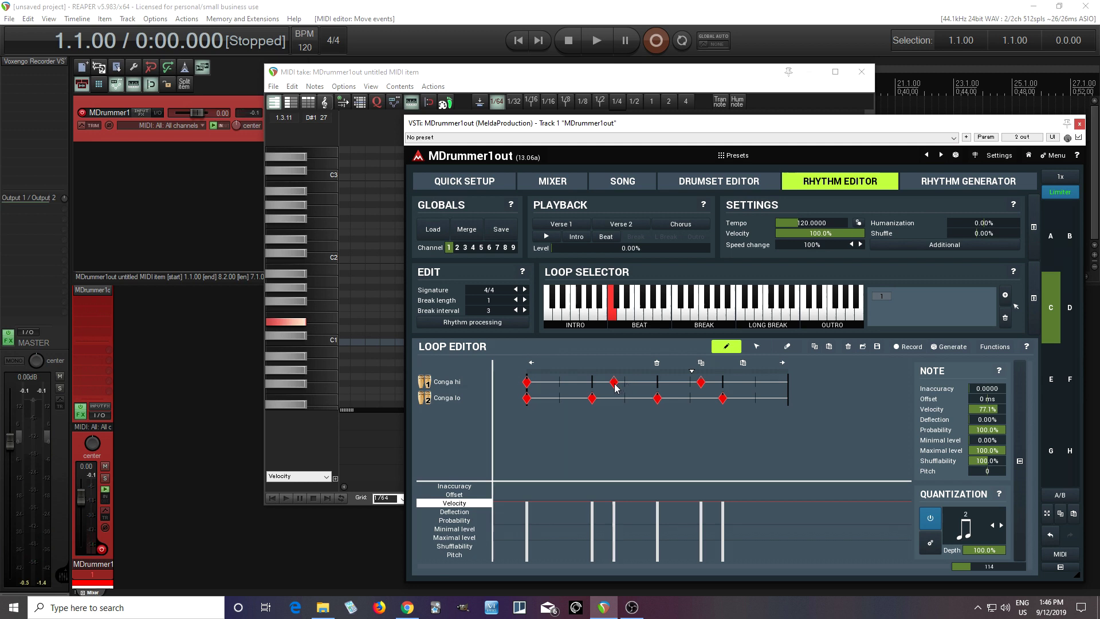
With the eraser and quantization set to 2, remove two Conga lo hits from the loop.
click(788, 346)
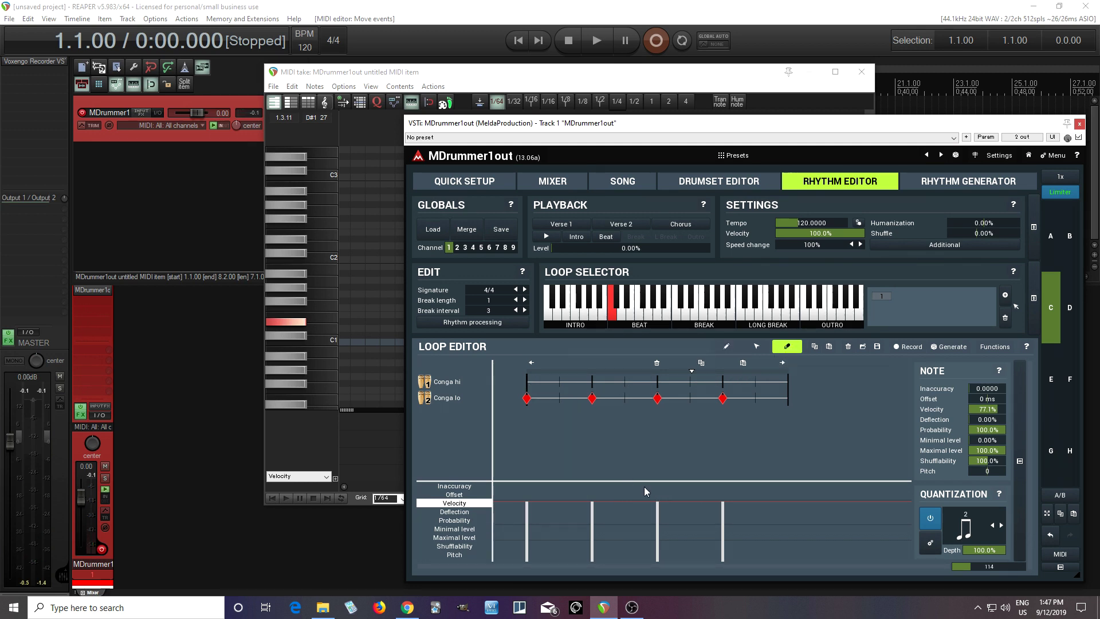
click(966, 527)
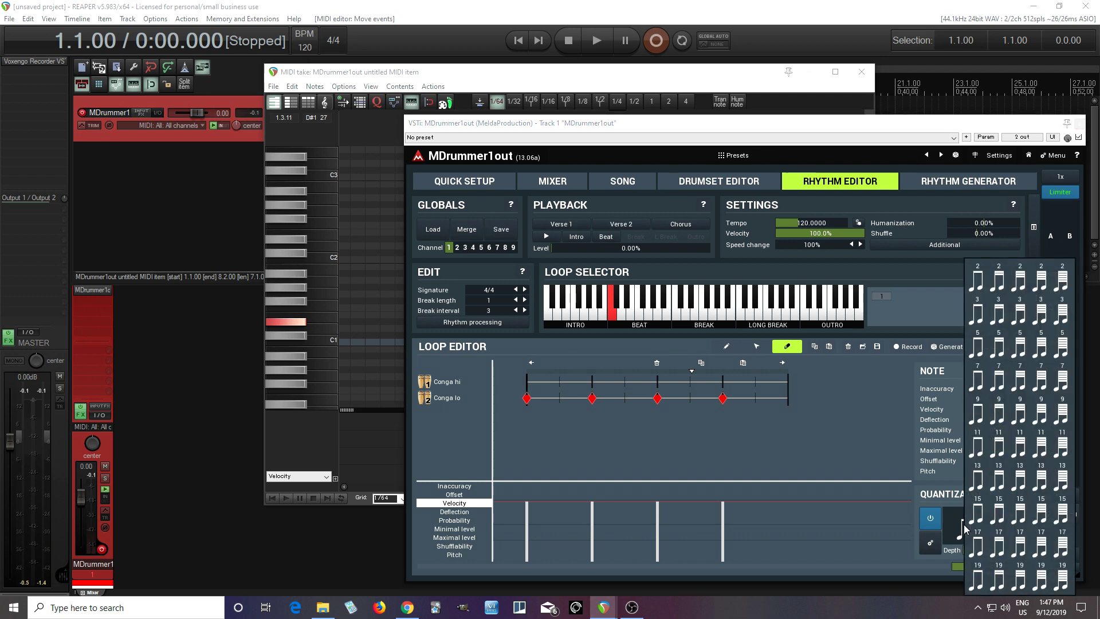
click(978, 278)
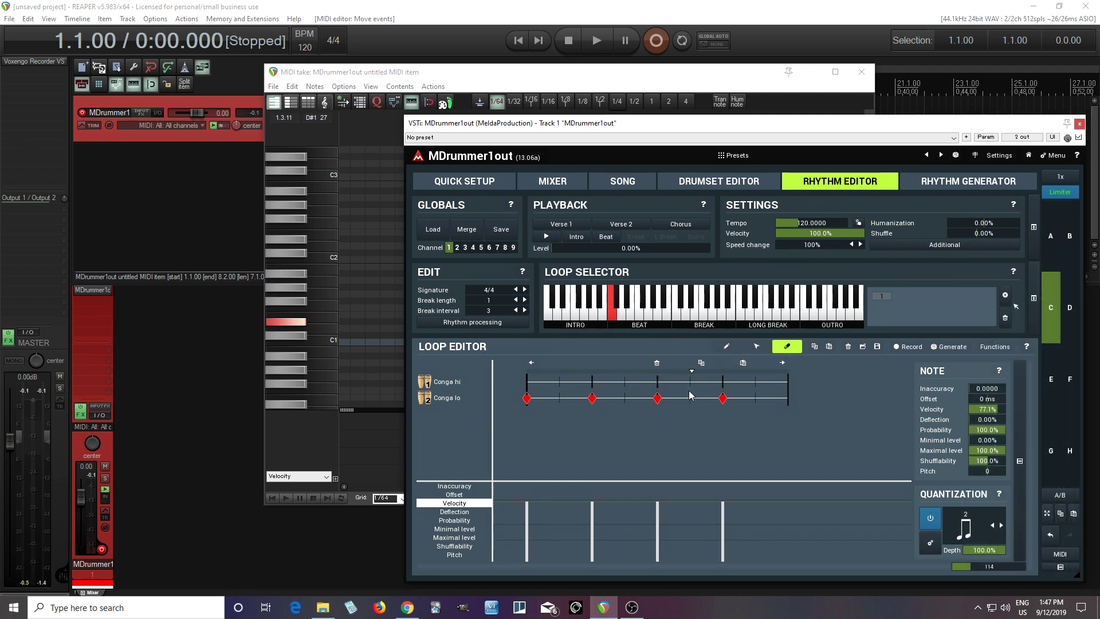
click(723, 398)
click(592, 399)
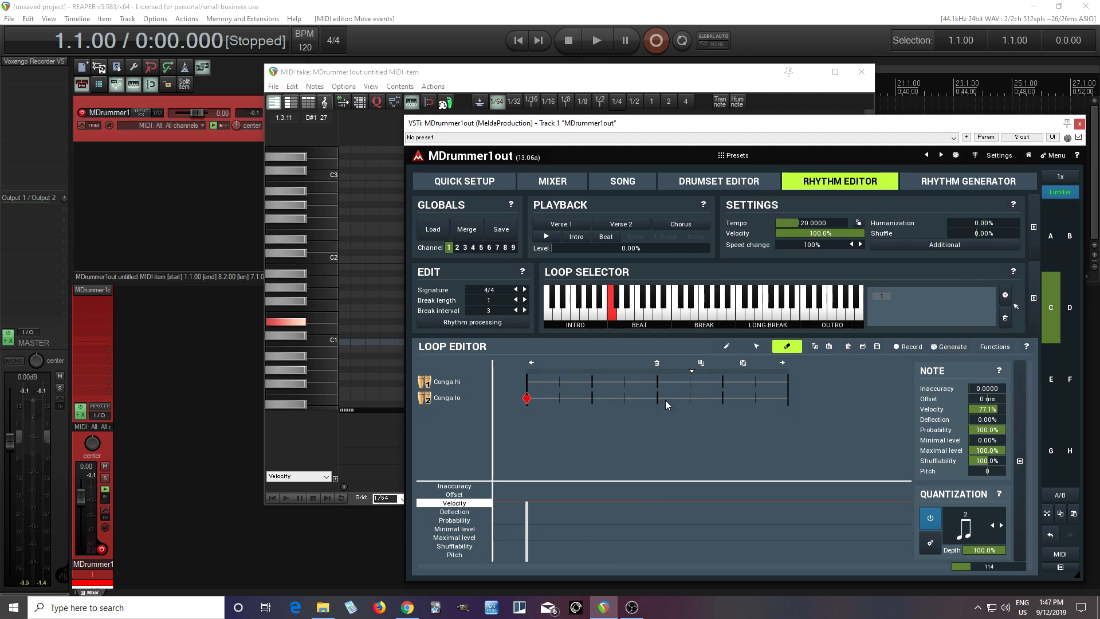
Draw five new Conga hi hits across the bar with the pencil and play the edited loop.
click(726, 347)
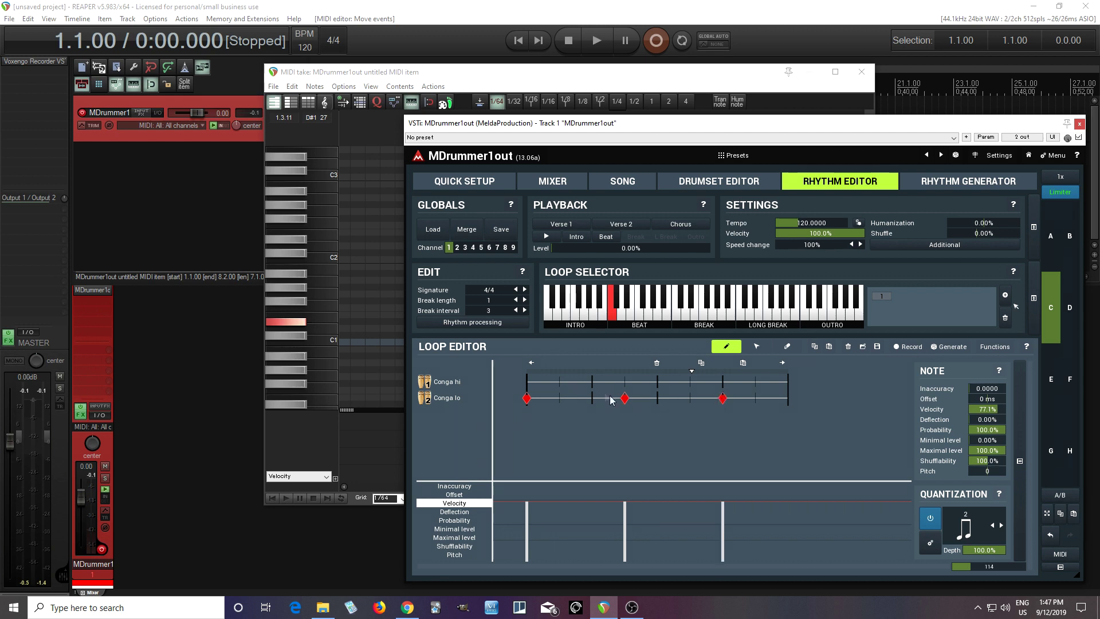
click(559, 382)
click(592, 382)
click(657, 382)
click(690, 382)
click(756, 382)
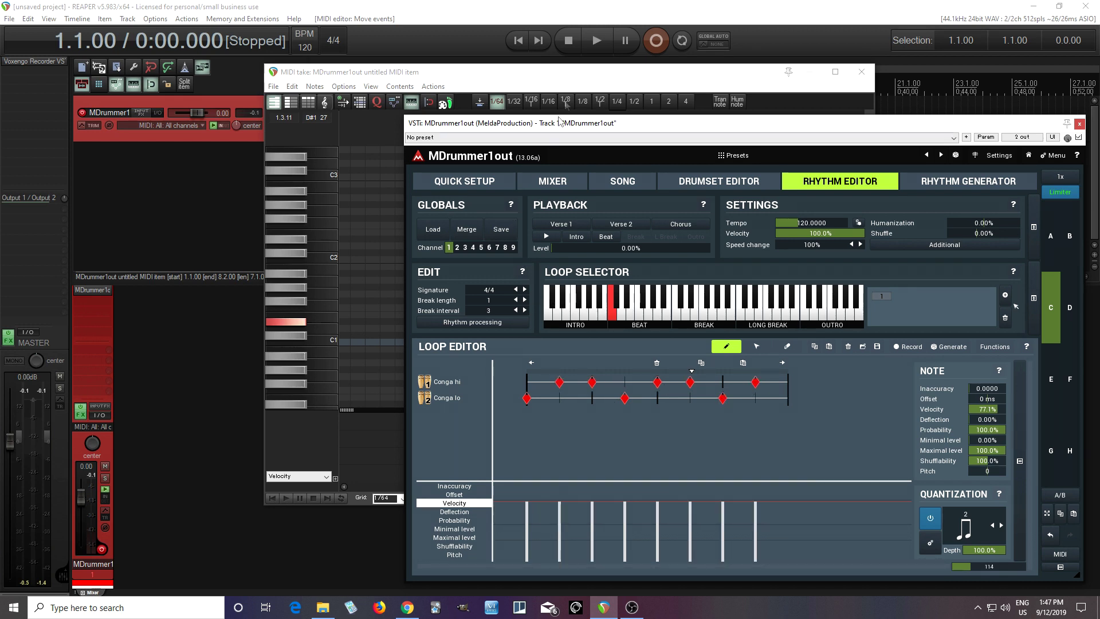
click(597, 40)
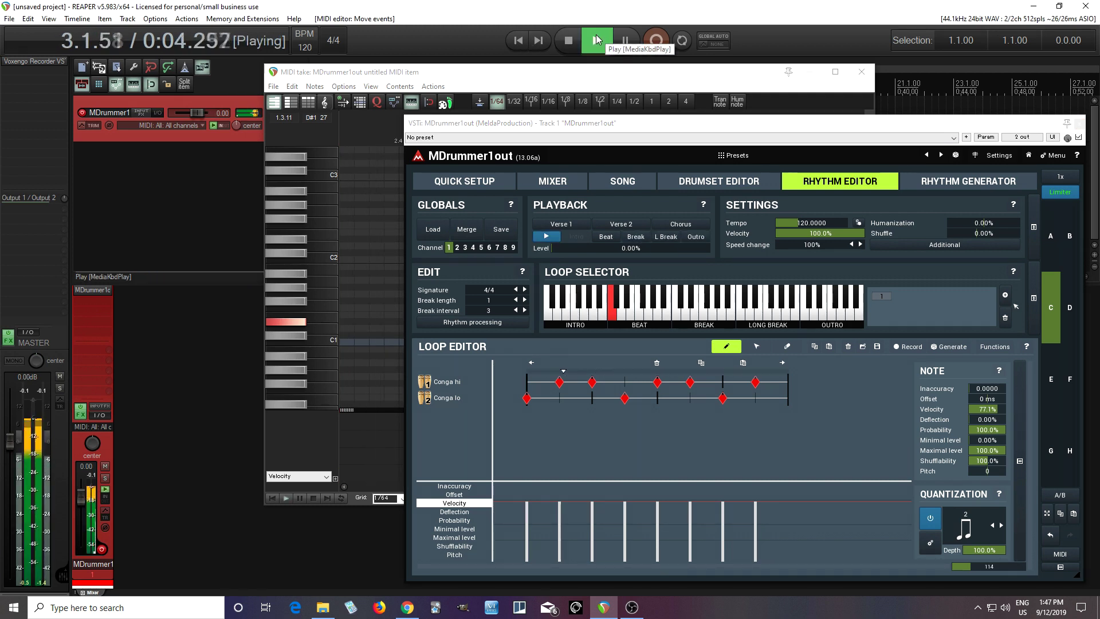
While the new conga loop plays, switch to the channel 2 Tambourine 1 and Shakers 1 loop.
click(457, 247)
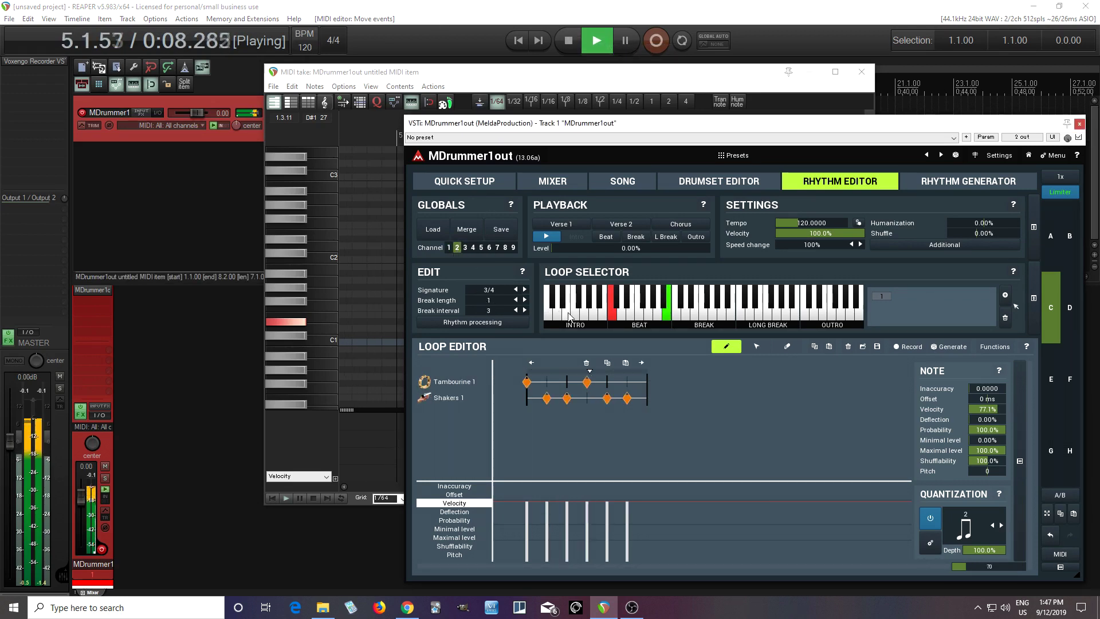
drag(628, 127, 615, 248)
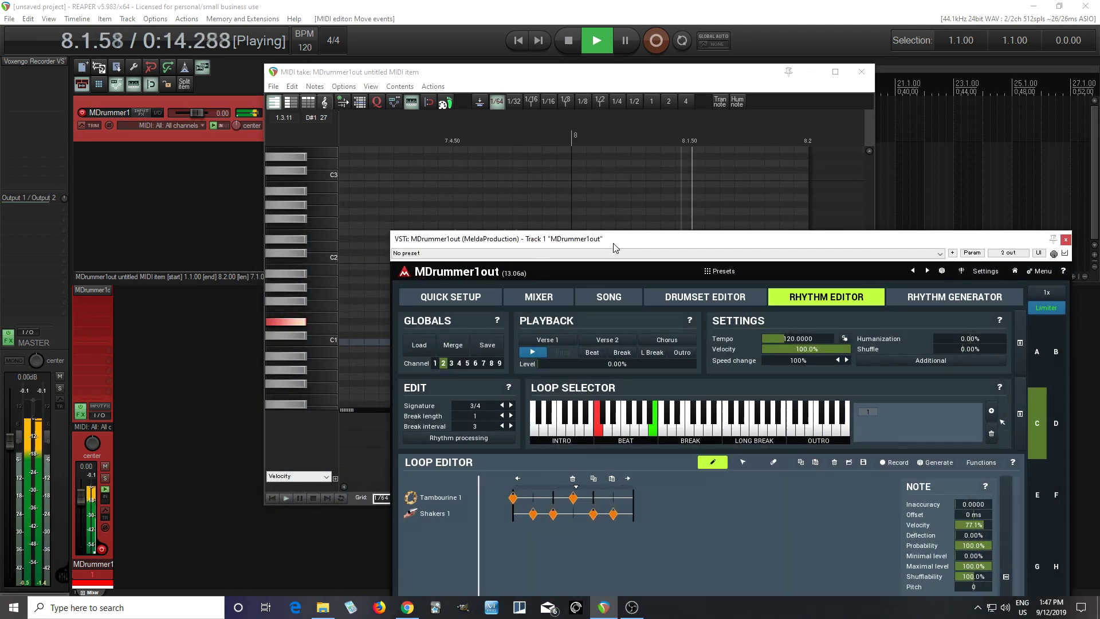
drag(662, 242, 604, 115)
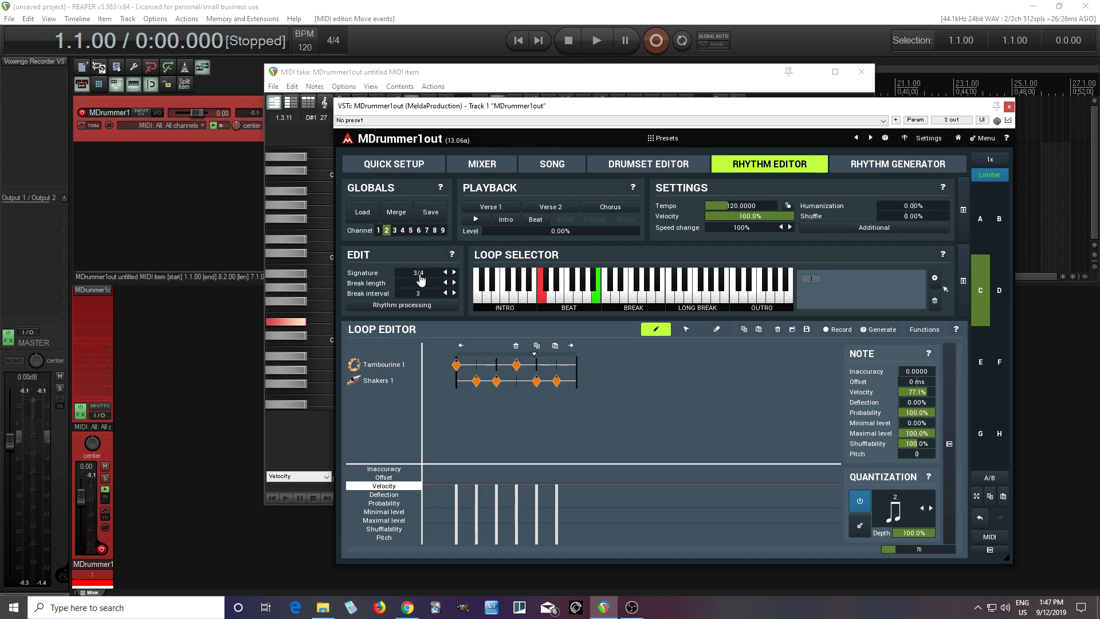
drag(444, 110, 578, 120)
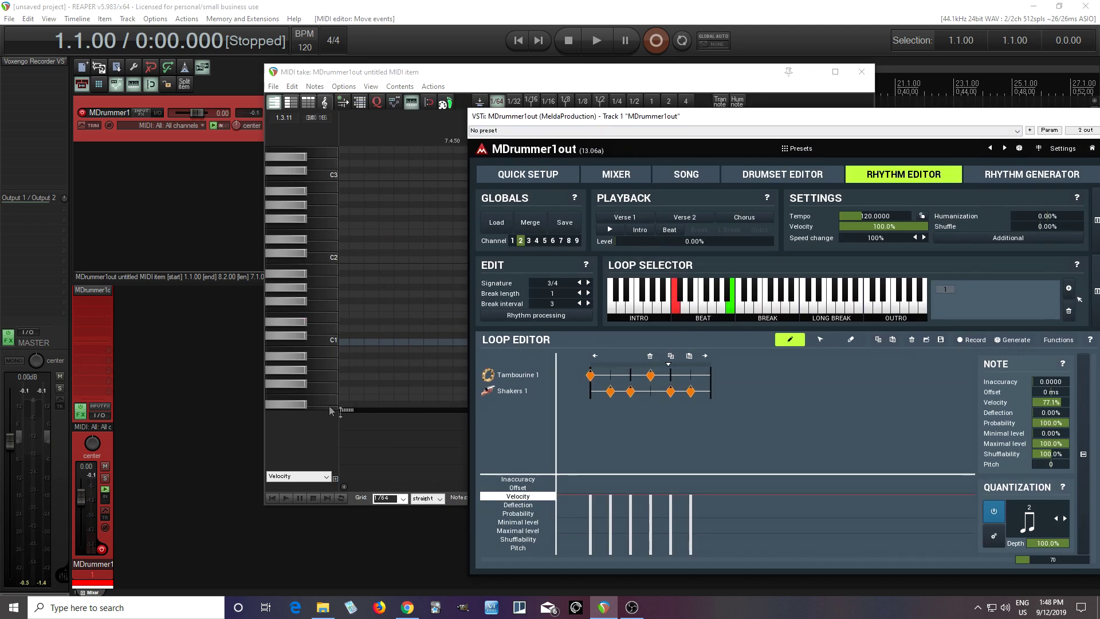
click(360, 487)
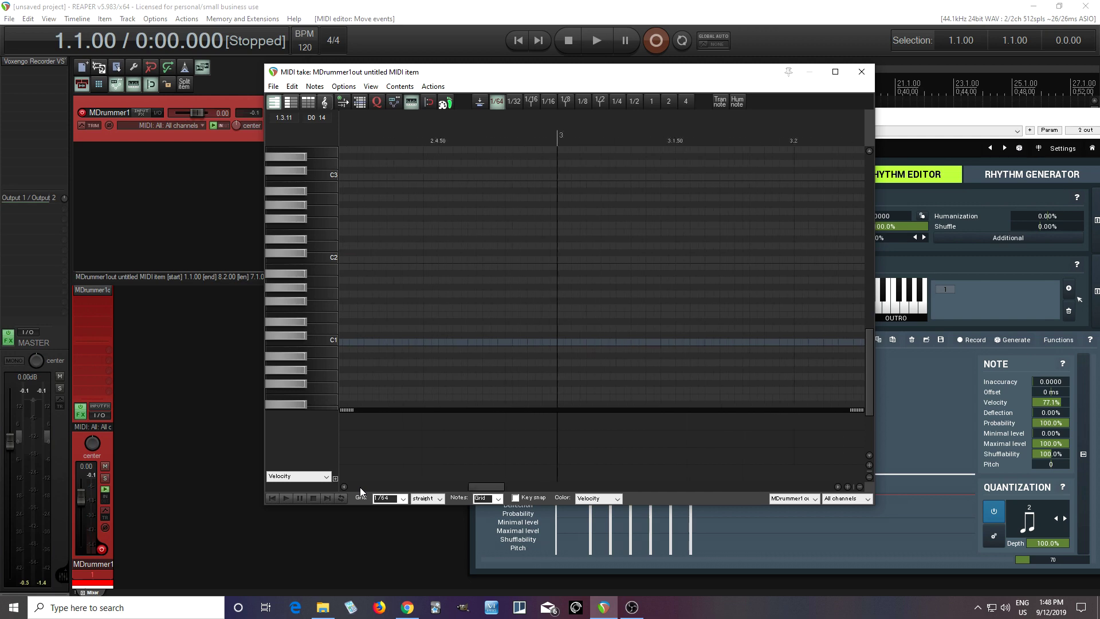
drag(358, 487, 343, 488)
click(890, 132)
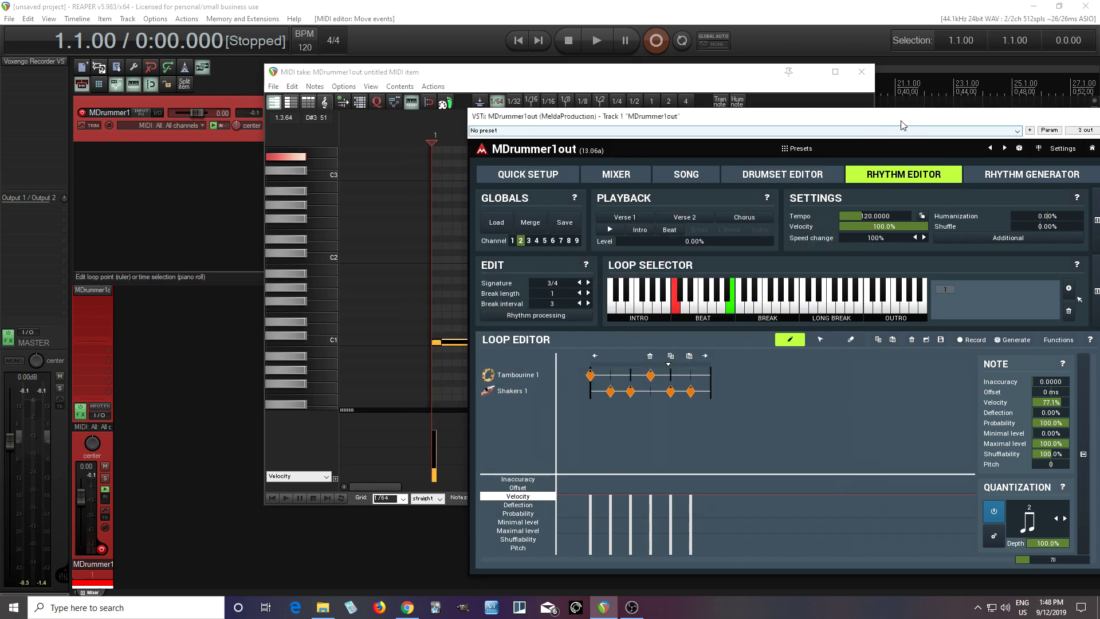
click(782, 180)
click(878, 177)
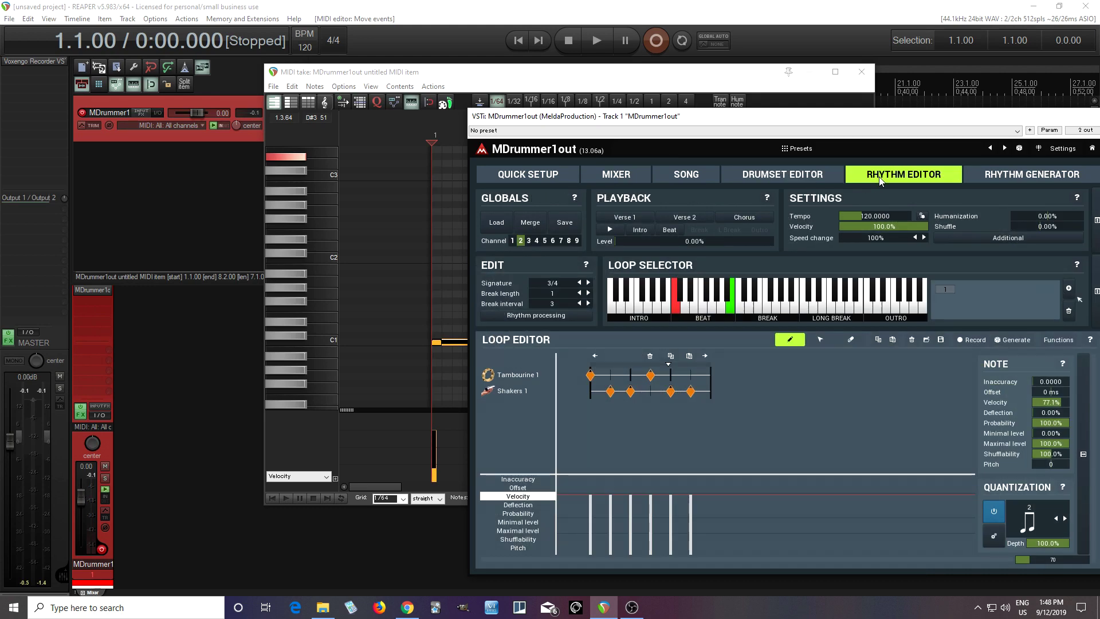